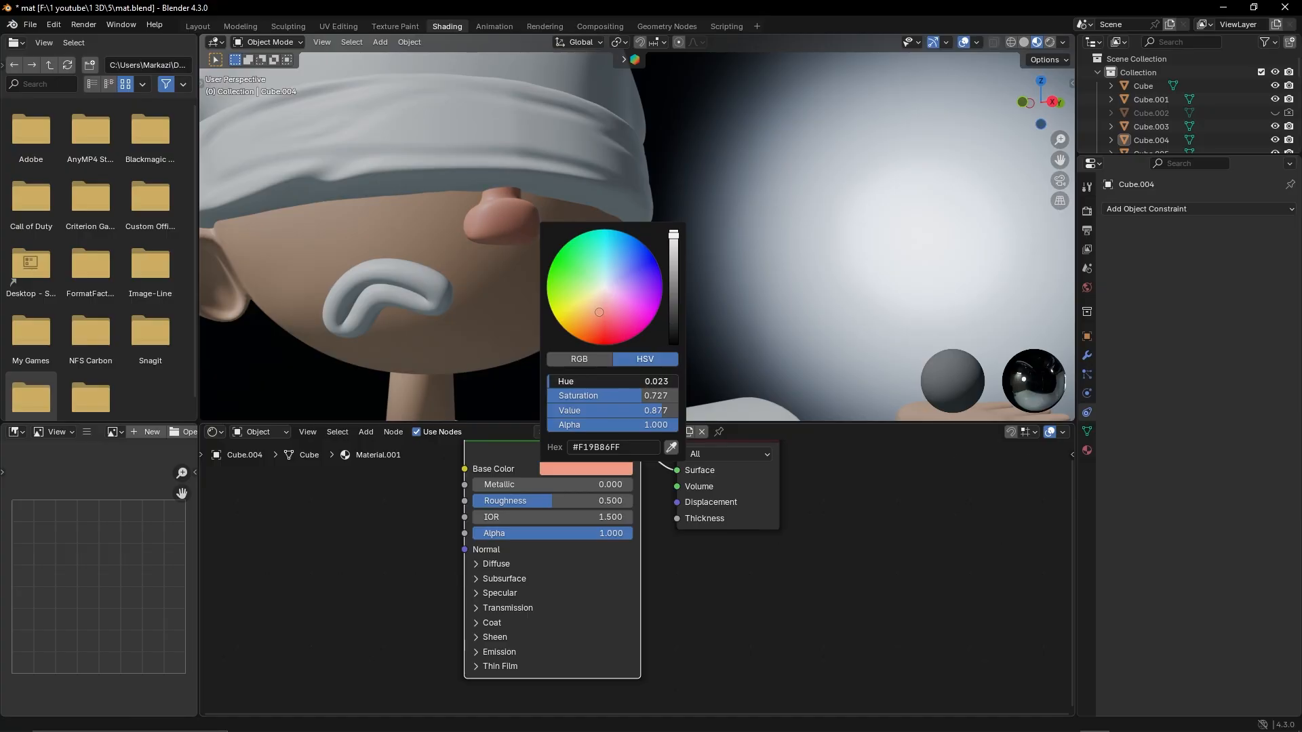
Adjust the base color of the nose material to a salmon pink
scroll(618, 251, down, 3)
click(621, 245)
click(584, 468)
scroll(681, 304, down, 3)
scroll(631, 302, down, 2)
middle_drag(681, 304, 625, 203)
scroll(631, 298, up, 4)
Give the mouth a new material and set its base color to a salmon red
click(536, 214)
click(638, 432)
click(586, 468)
drag(583, 395, 651, 395)
scroll(651, 234, down, 4)
scroll(657, 230, up, 3)
click(585, 469)
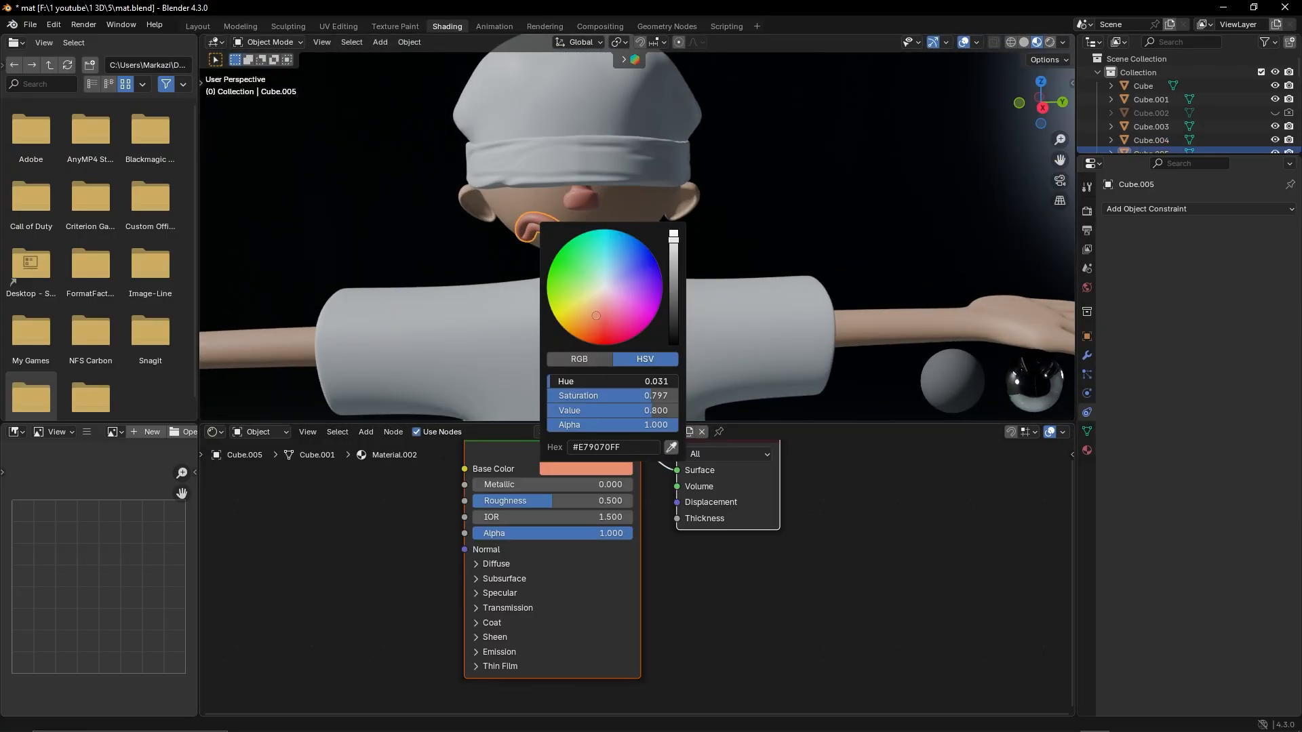
scroll(651, 234, up, 3)
middle_drag(651, 234, 695, 213)
click(586, 468)
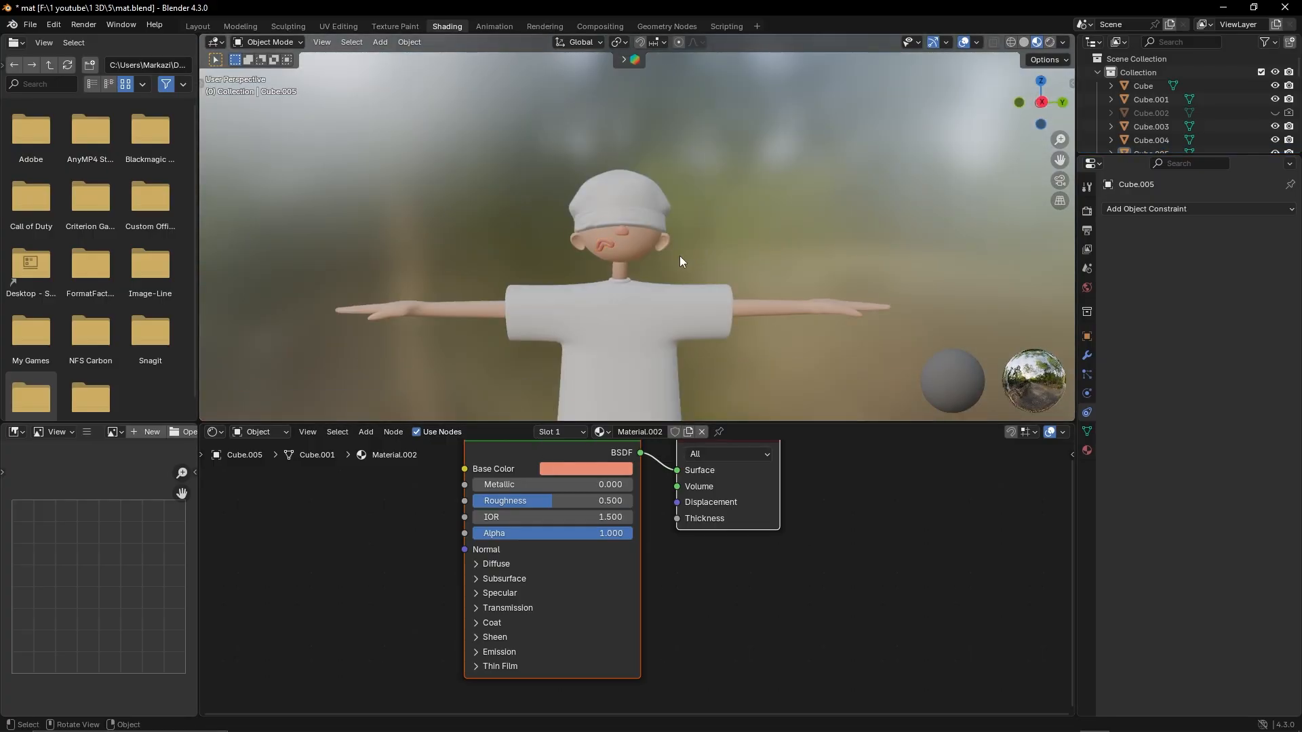
Give the hat and its band separate new materials with orange base colors
middle_drag(680, 255, 620, 197)
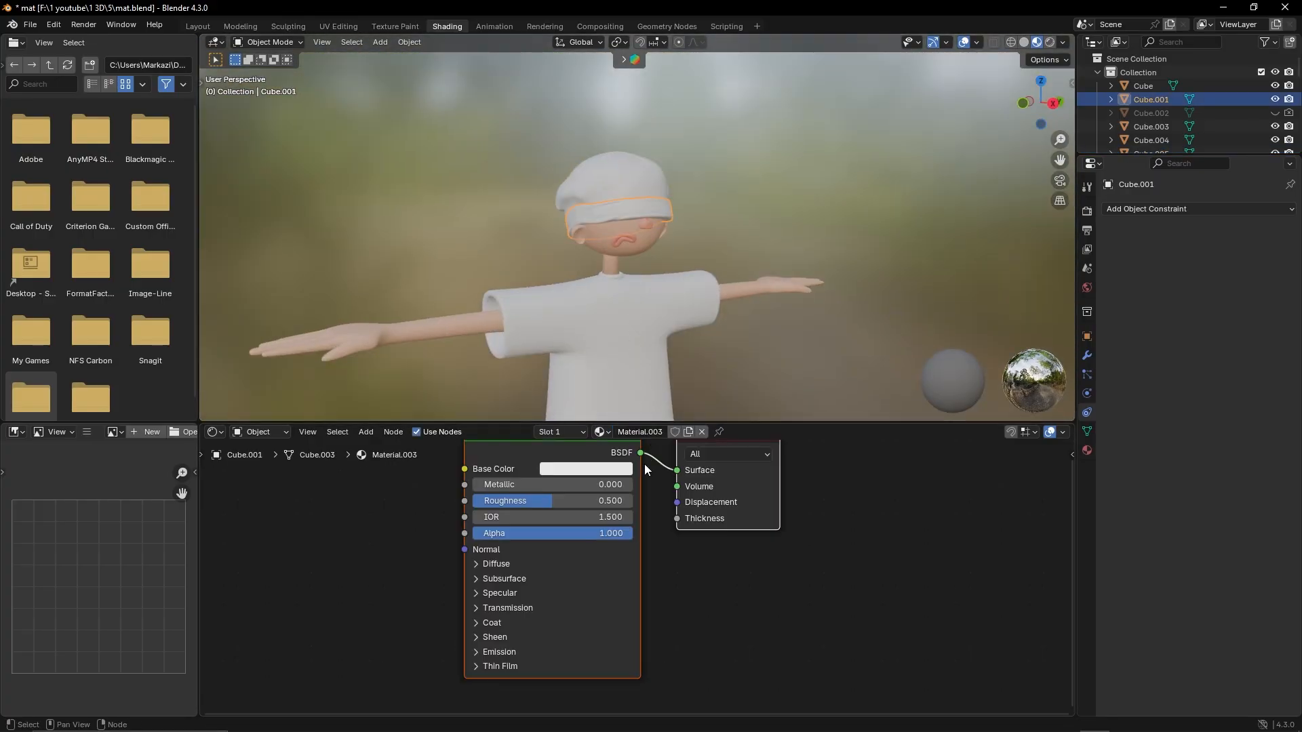
click(617, 470)
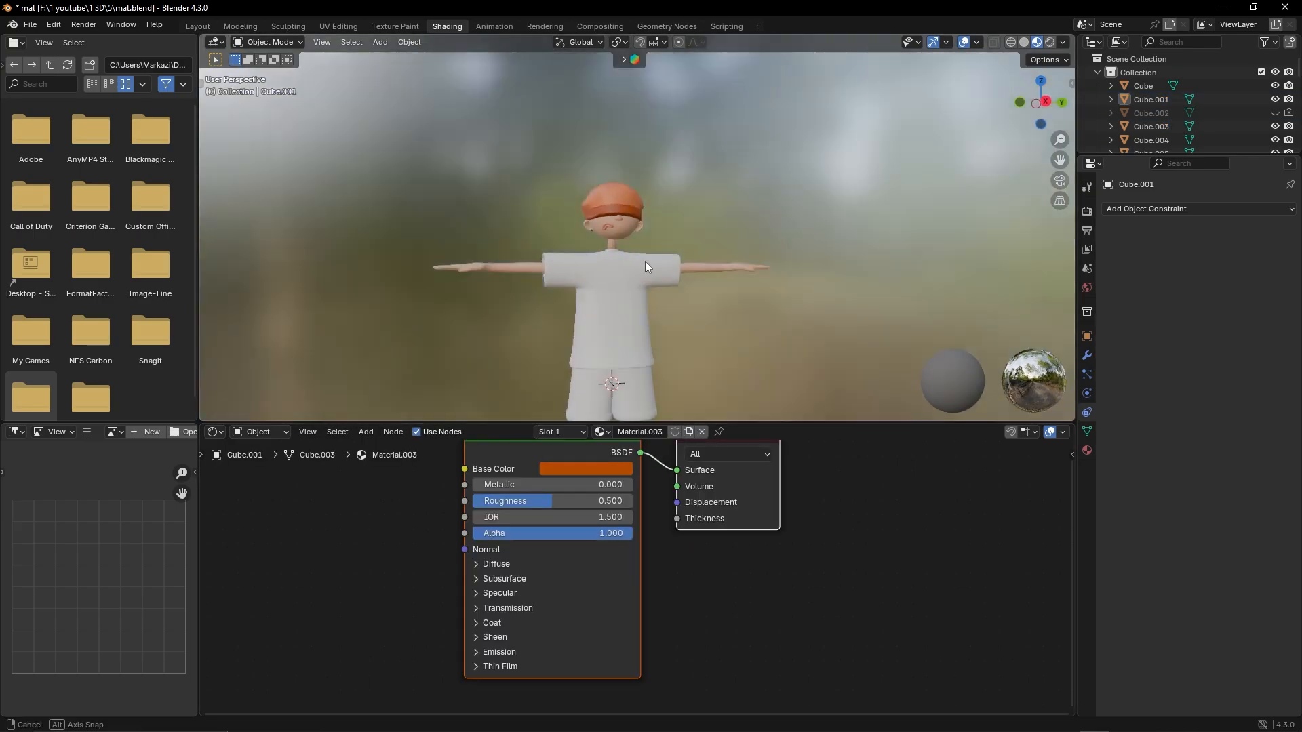
scroll(645, 262, up, 8)
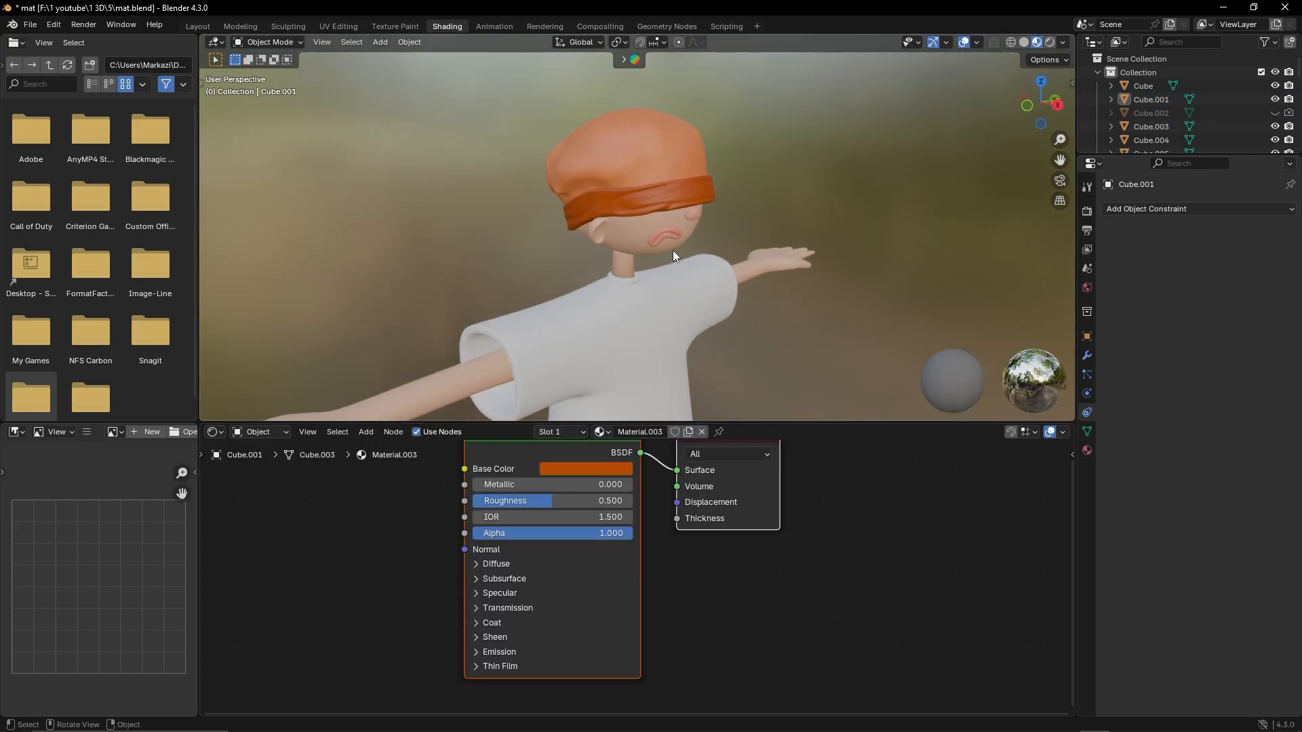
scroll(612, 180, down, 8)
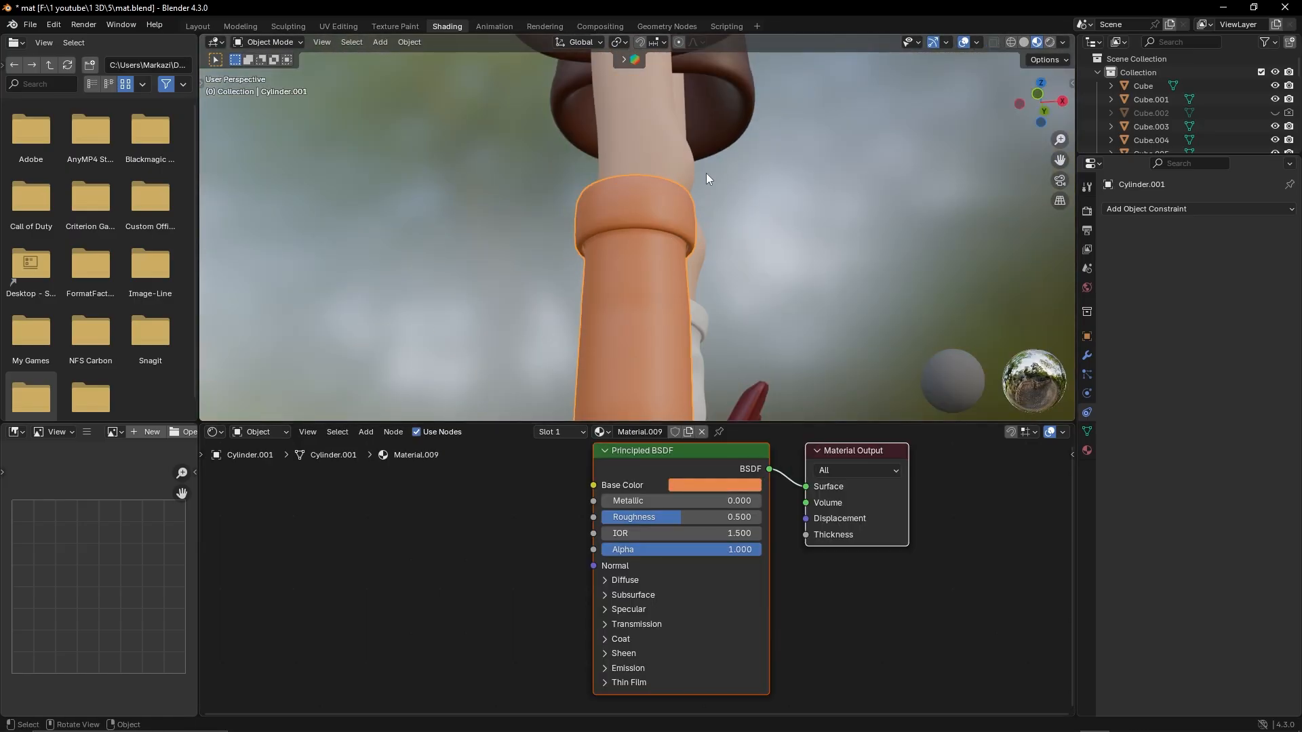
Select all the cuff faces of the orange sock in Edit Mode
scroll(613, 229, up, 6)
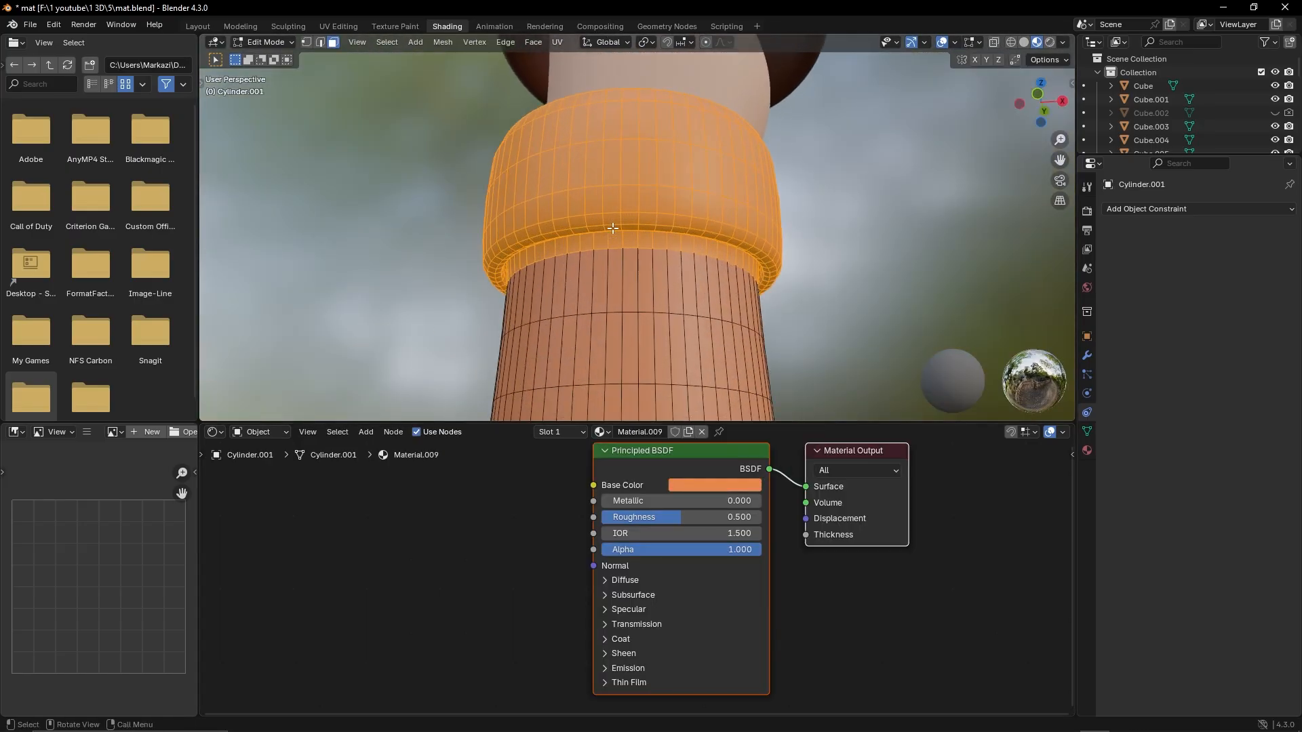
middle_drag(638, 259, 725, 202)
scroll(563, 169, down, 4)
middle_drag(563, 169, 624, 209)
scroll(546, 206, down, 2)
scroll(689, 205, down, 5)
middle_drag(624, 209, 541, 223)
scroll(540, 223, down, 3)
scroll(541, 228, down, 4)
scroll(542, 229, up, 7)
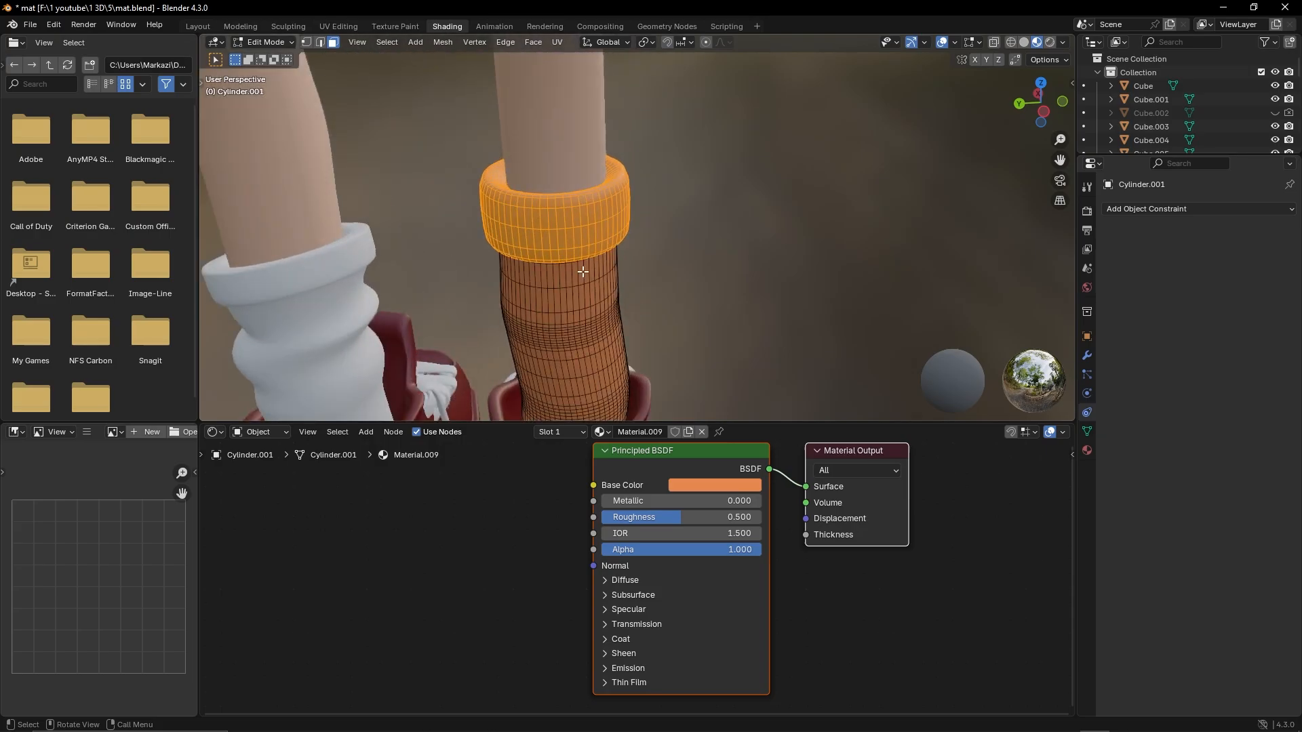
middle_drag(582, 270, 247, 241)
scroll(512, 307, down, 5)
shift+middle_drag(679, 292, 602, 290)
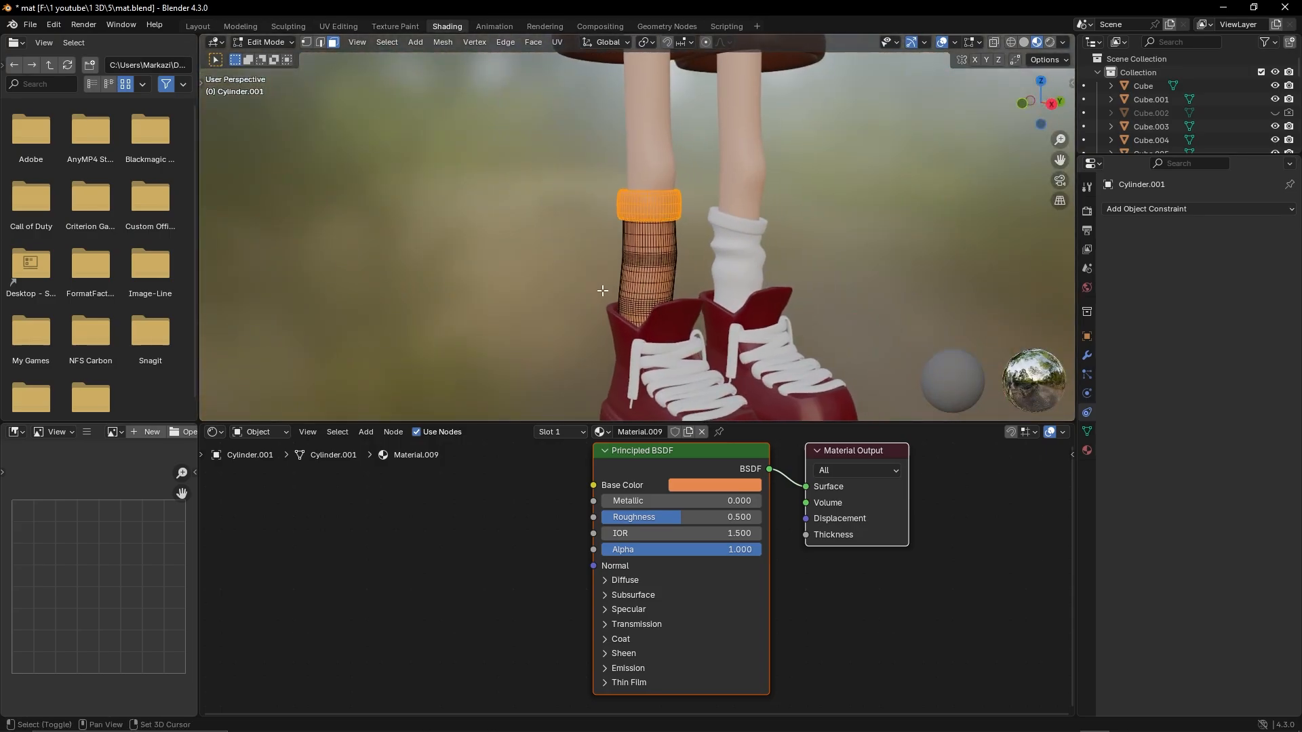
Add a second material slot to the orange sock with a new dark green material and assign it to the selected cuff
click(634, 458)
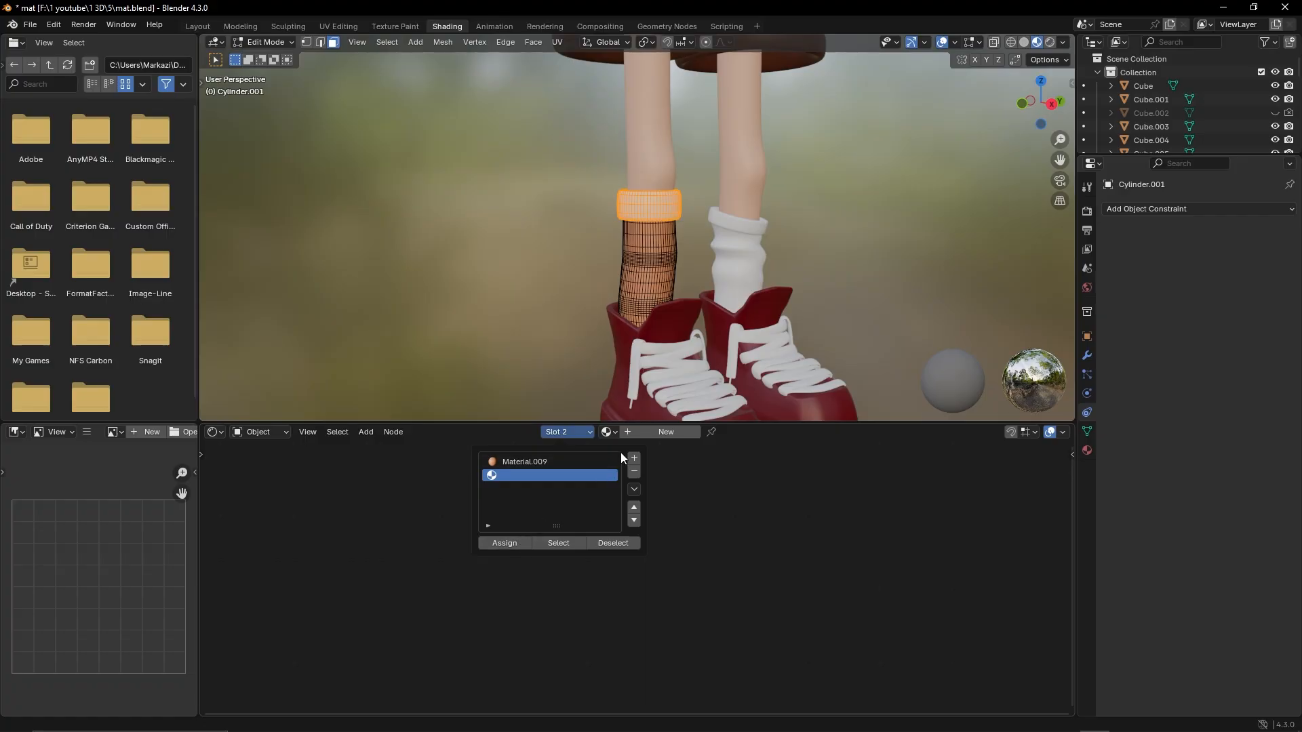
click(653, 434)
click(703, 485)
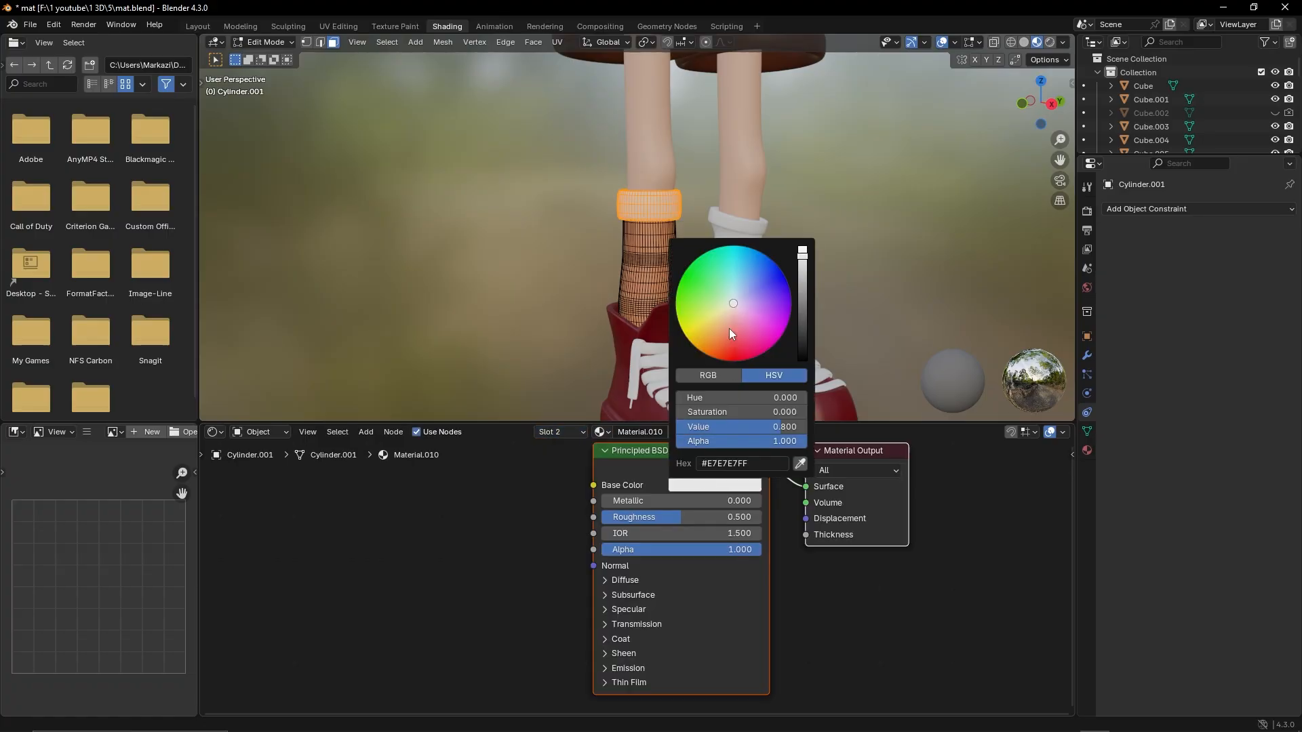
drag(707, 290, 698, 277)
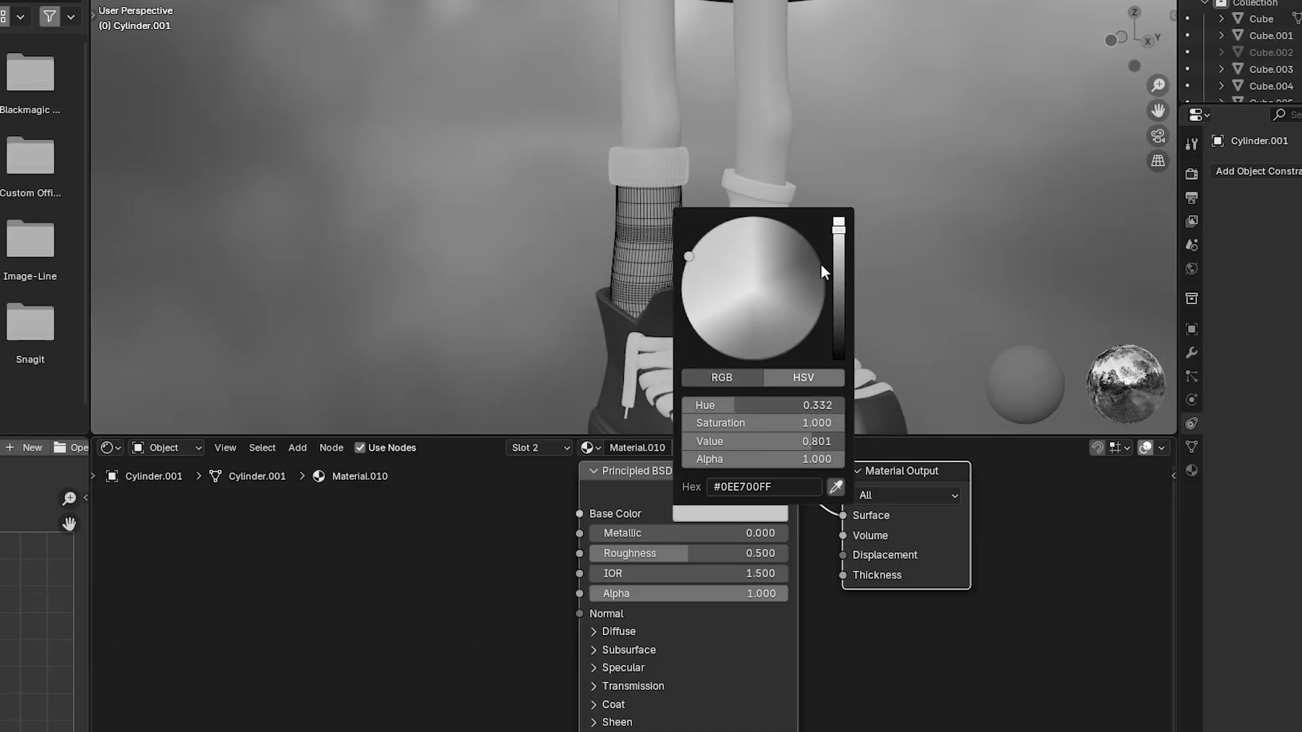
scroll(705, 212, down, 5)
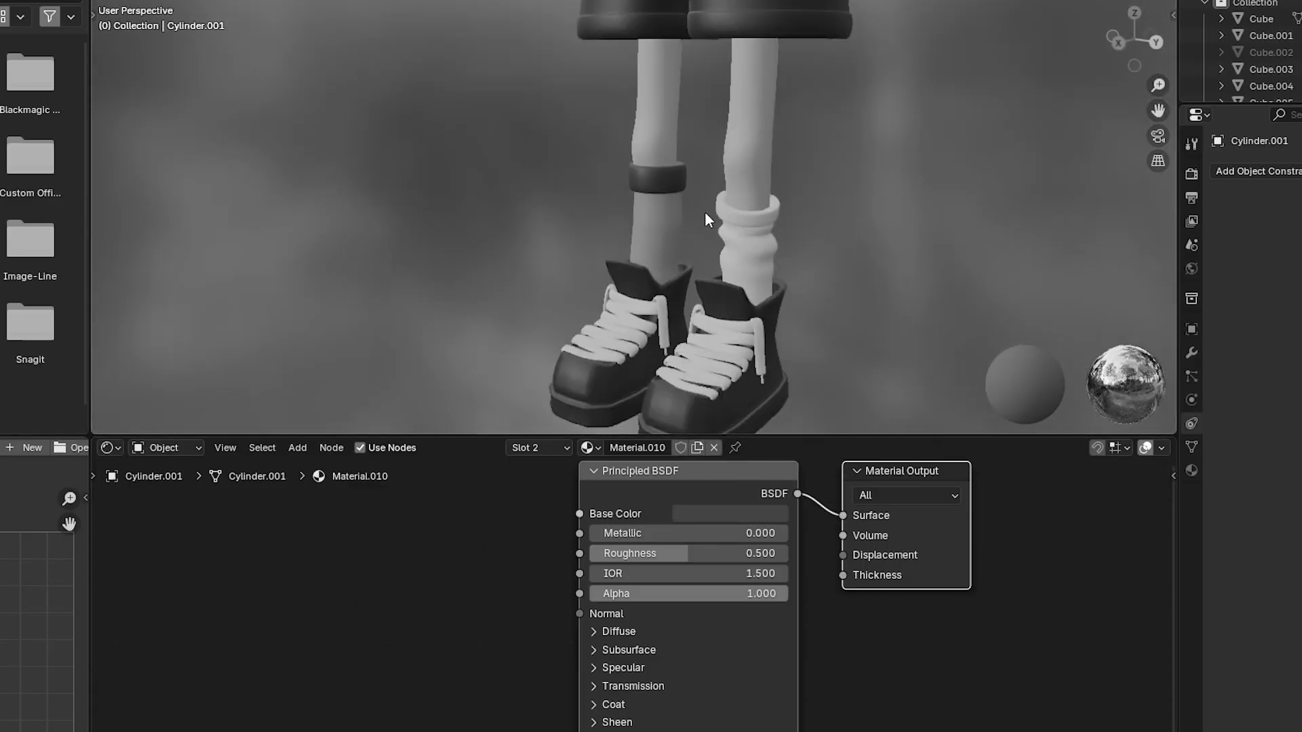
scroll(679, 257, up, 3)
scroll(678, 258, up, 6)
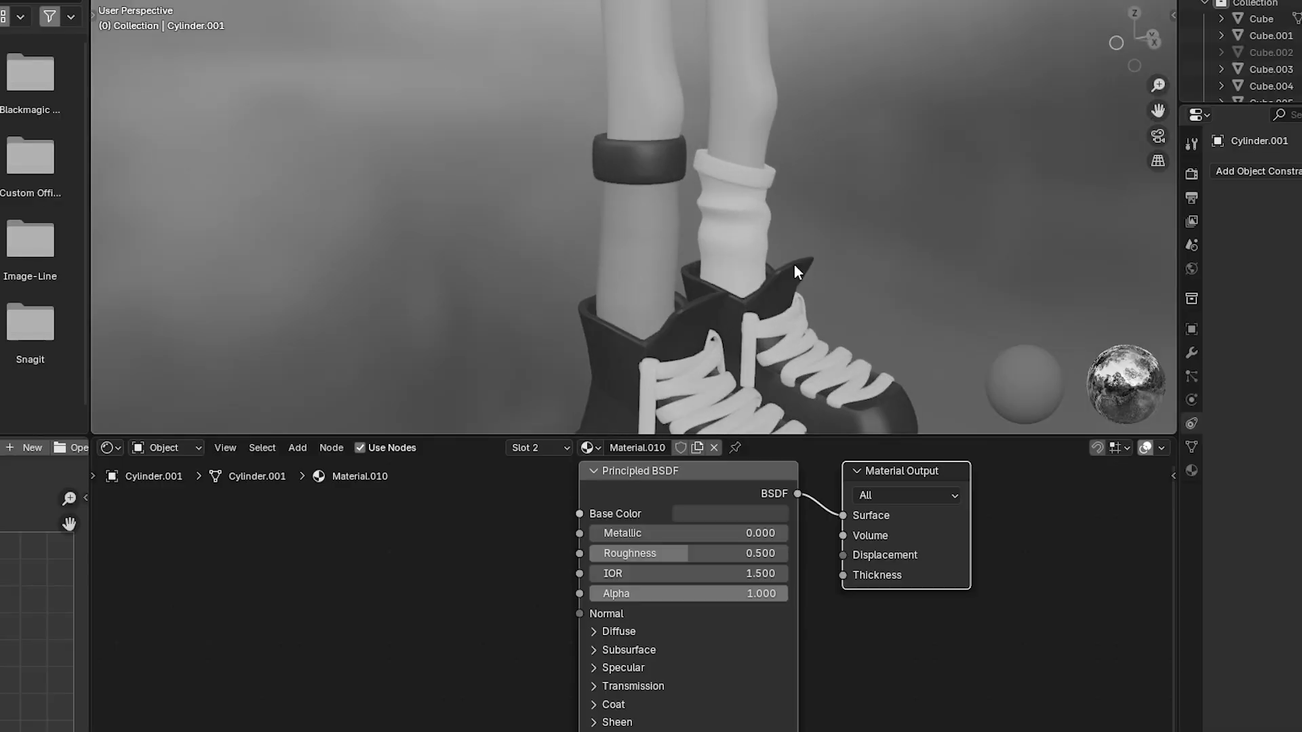
click(723, 229)
middle_drag(723, 229, 604, 231)
scroll(634, 231, up, 3)
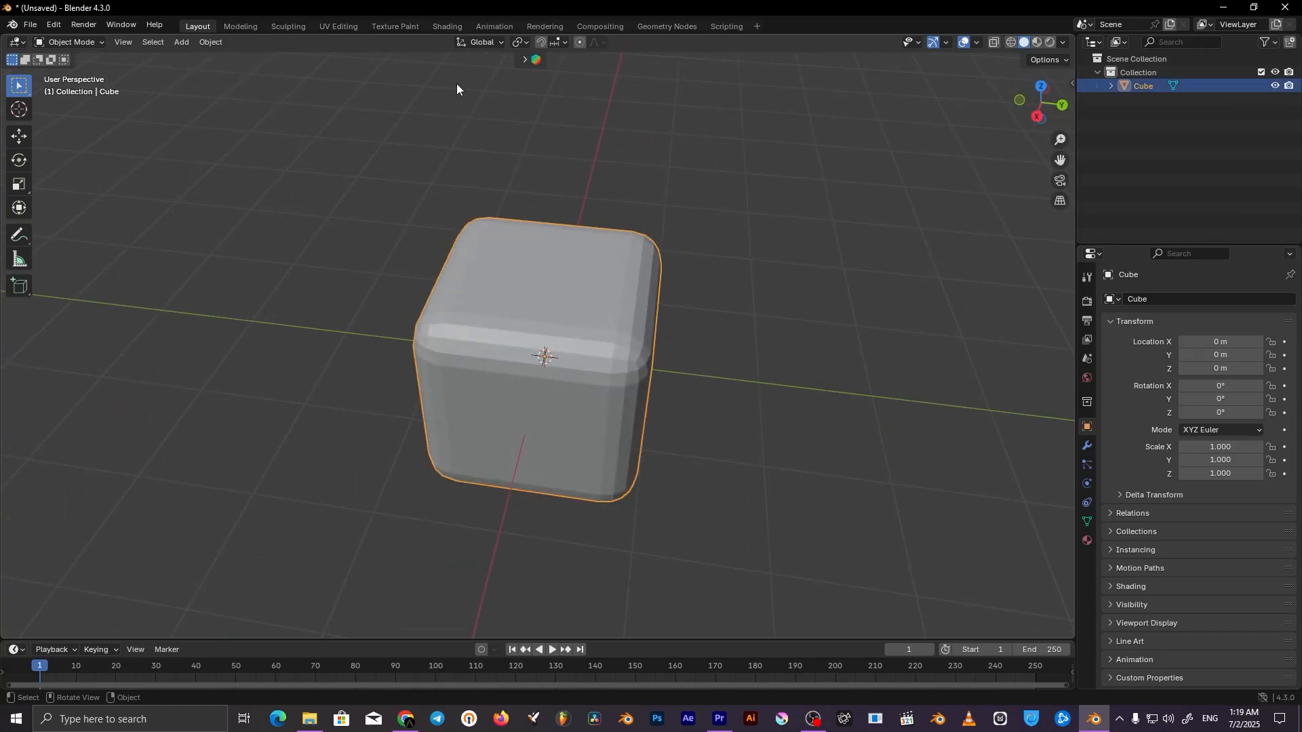
In the Shading workspace, give the rounded cube a new material with a pink base color
click(438, 27)
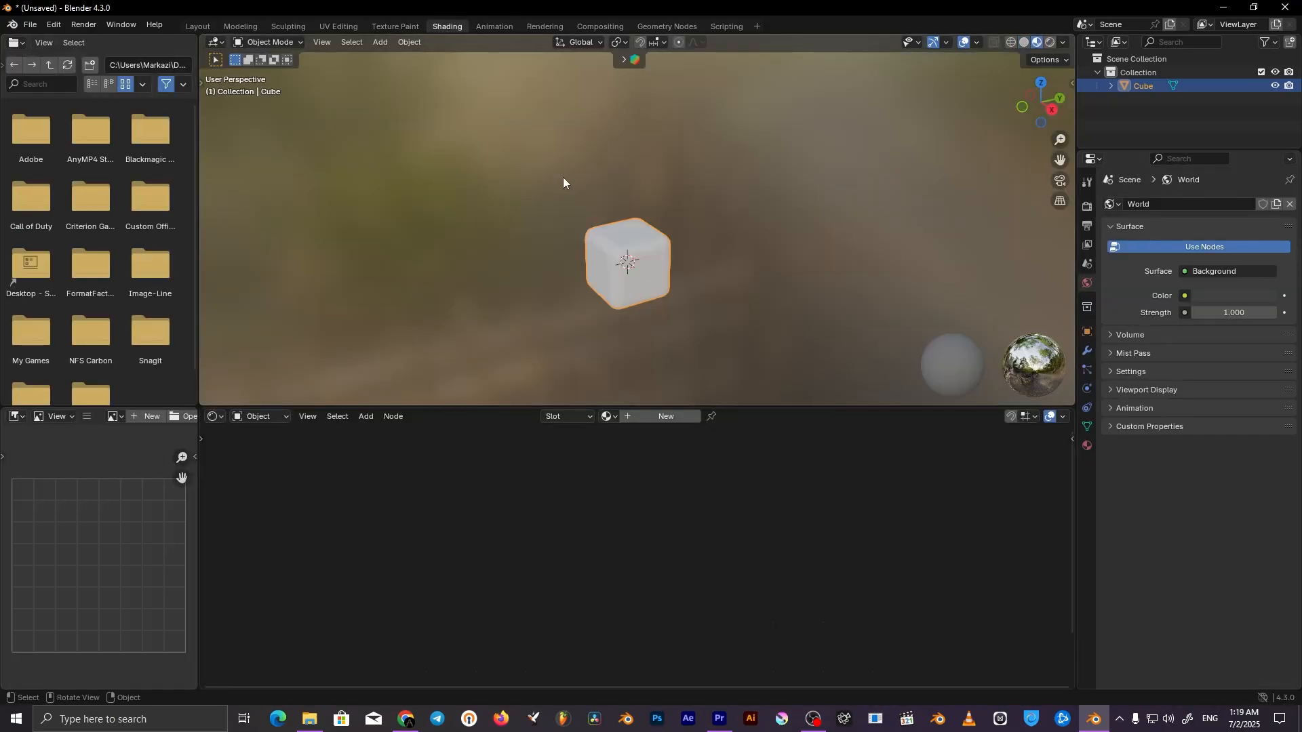
scroll(636, 247, up, 1)
middle_drag(637, 247, 670, 259)
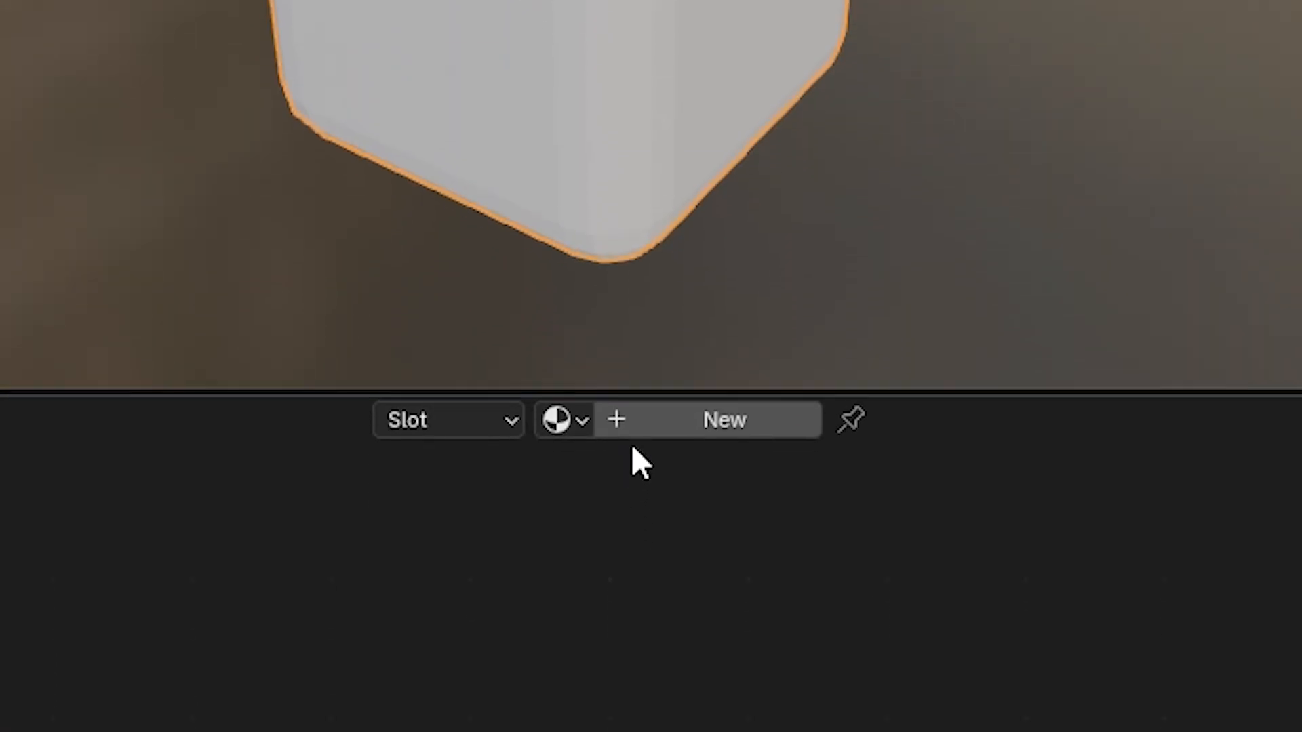
click(638, 423)
click(528, 290)
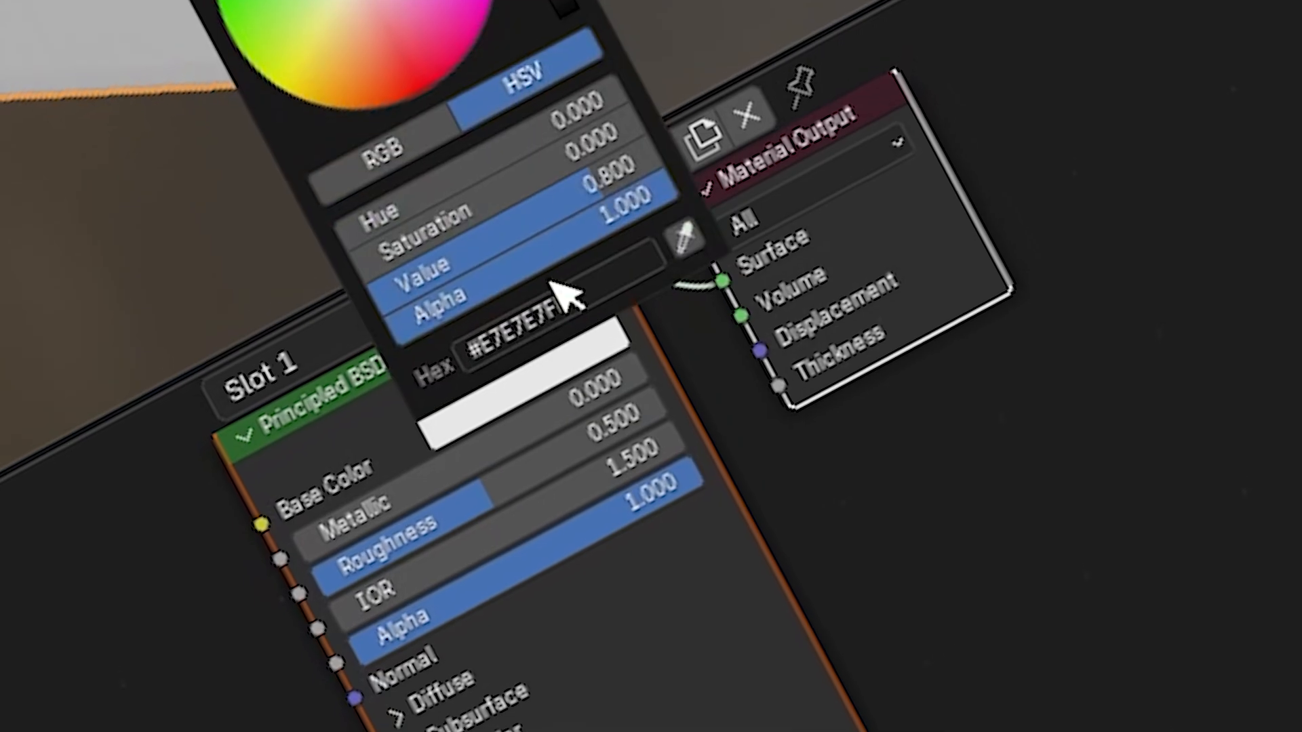
mouse_move(383, 65)
mouse_down()
mouse_move(380, 305)
mouse_move(391, 317)
mouse_move(435, 290)
mouse_up()
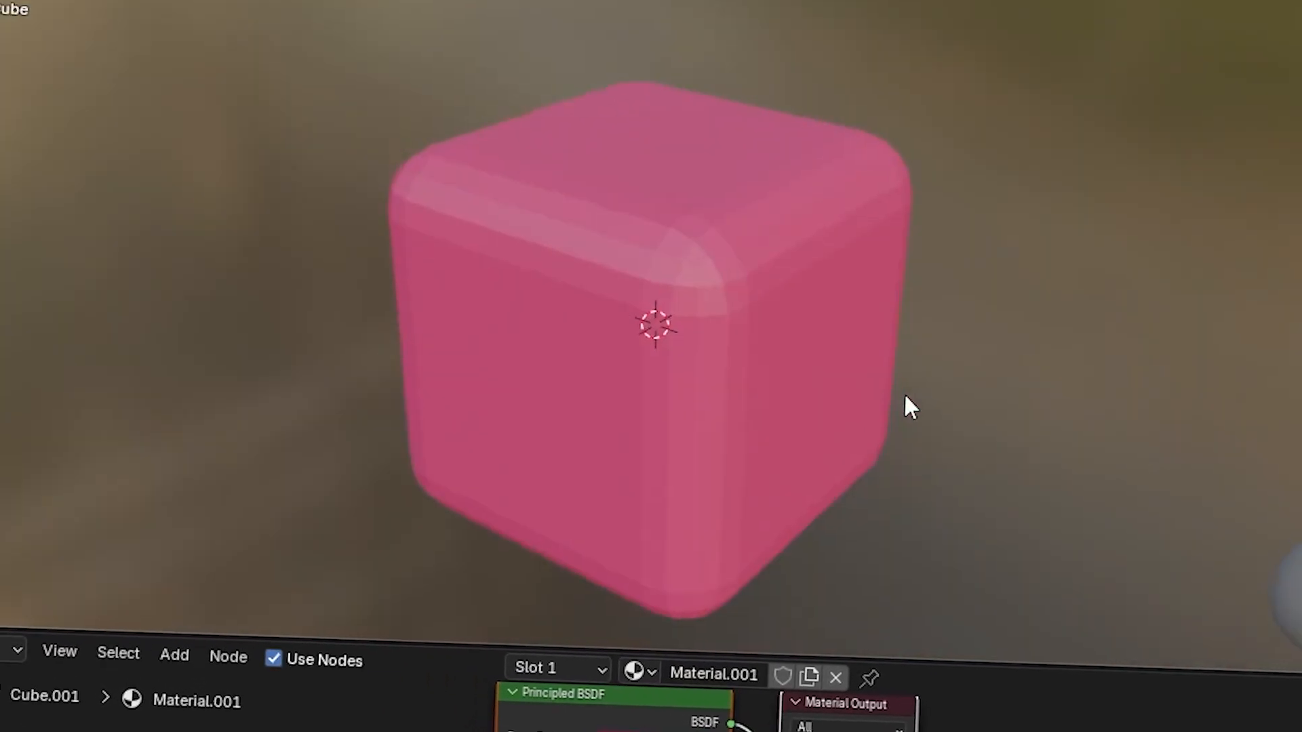
Put the cube in Edit Mode with face selection and select several adjoining sides with the beveled faces between them
click(750, 359)
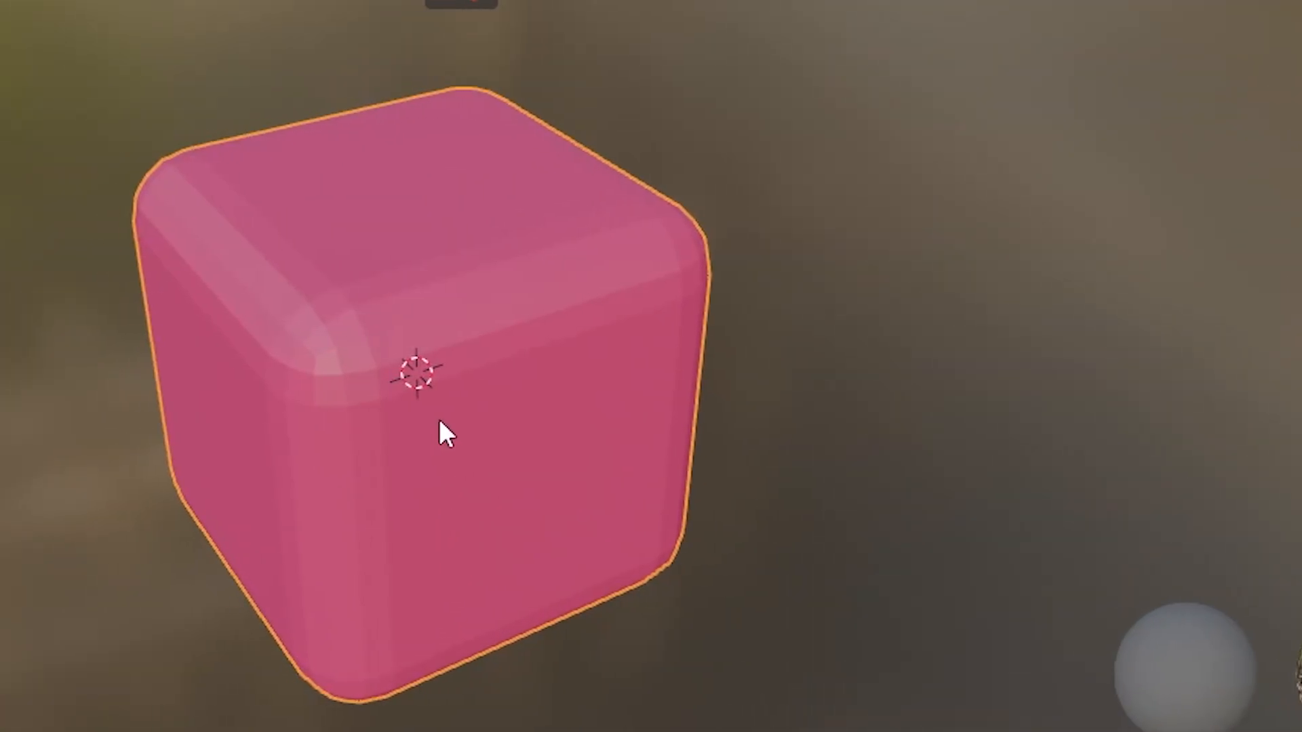
key(Tab)
key(alt+a)
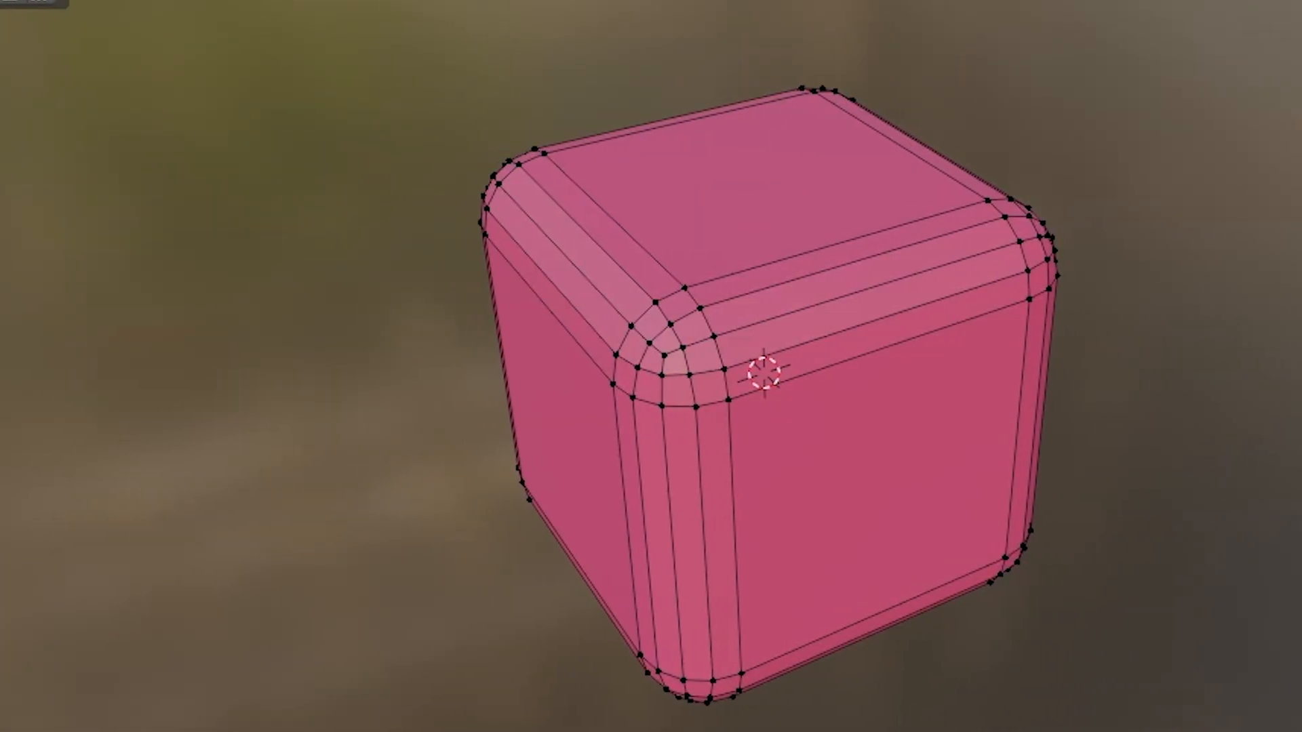
click(434, 96)
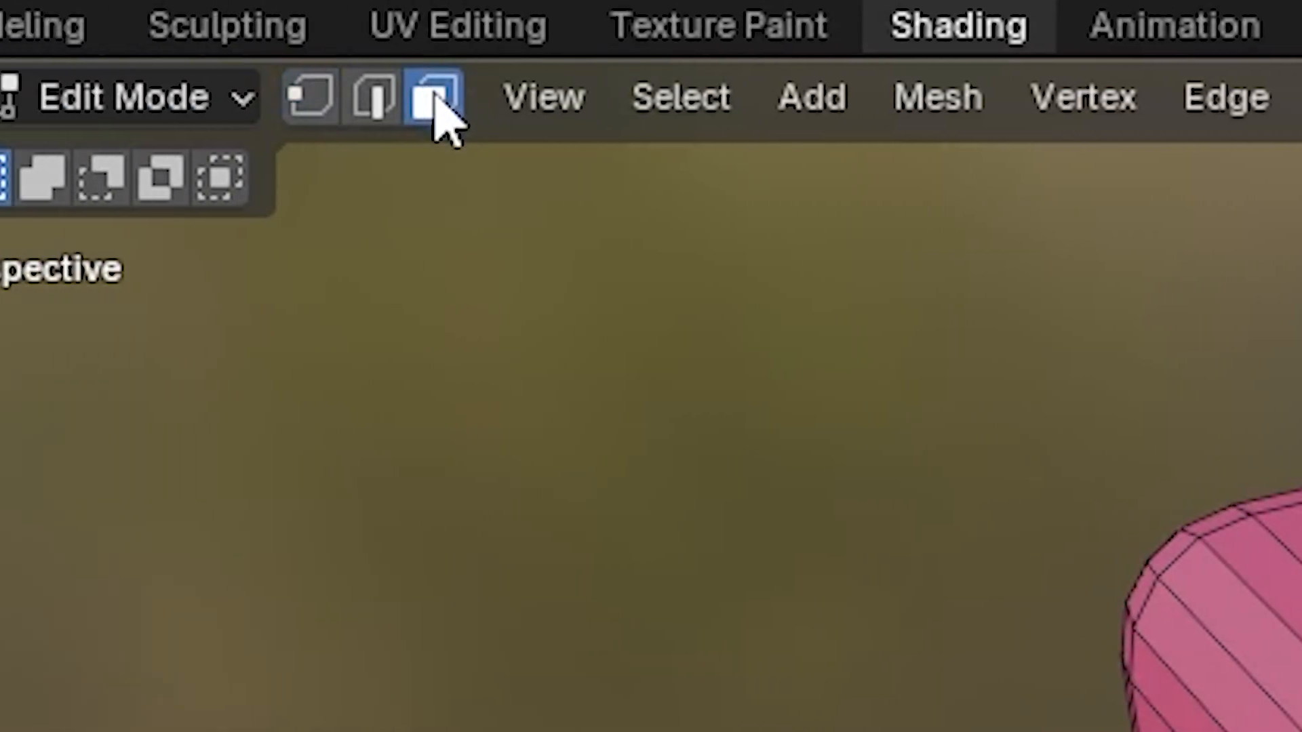
shift+drag(471, 241, 711, 393)
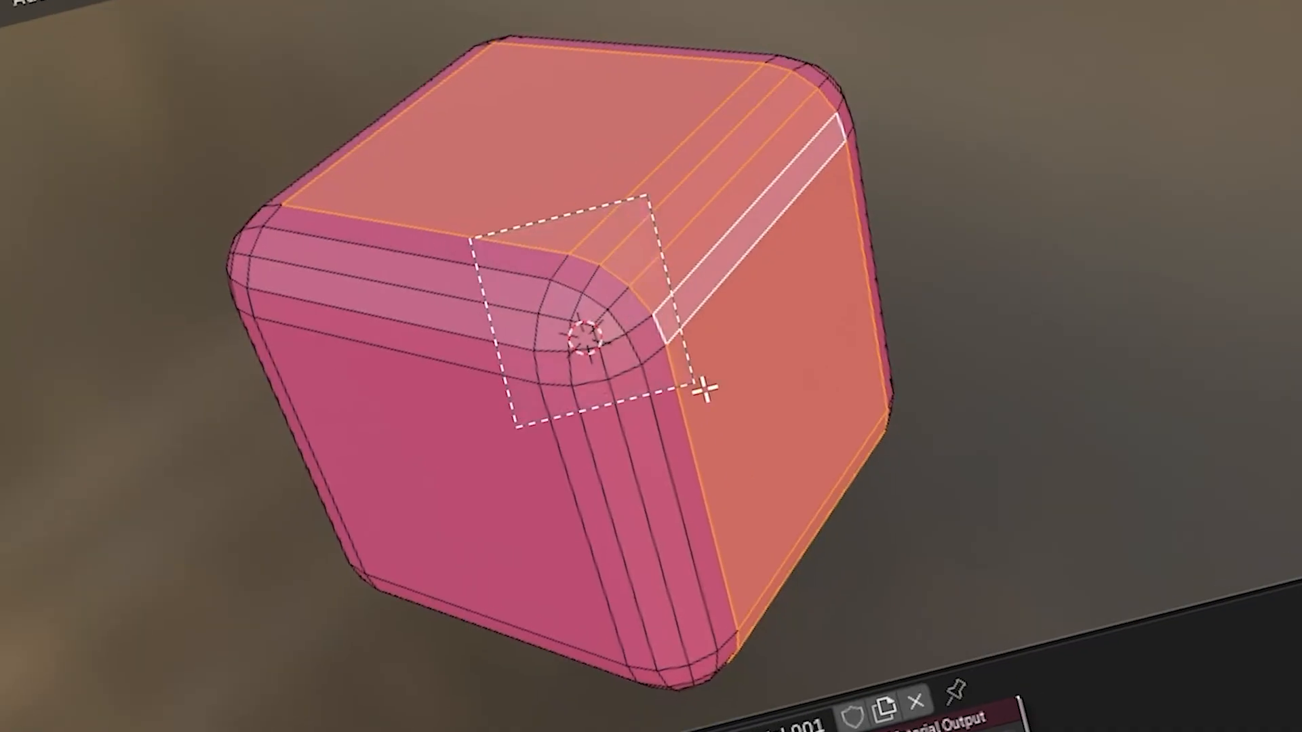
middle_drag(711, 393, 1203, 143)
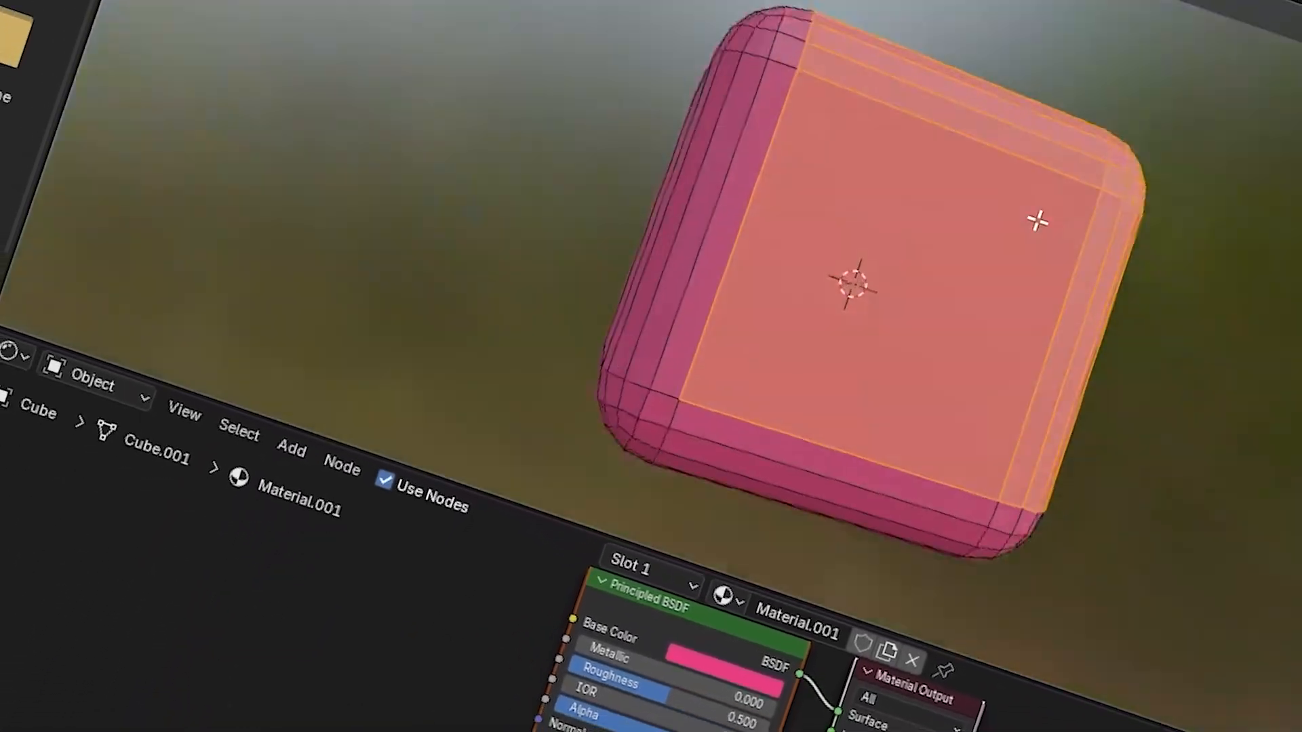
Add a second material slot for the cube's selected faces and create a new material with a red base color in it
click(641, 606)
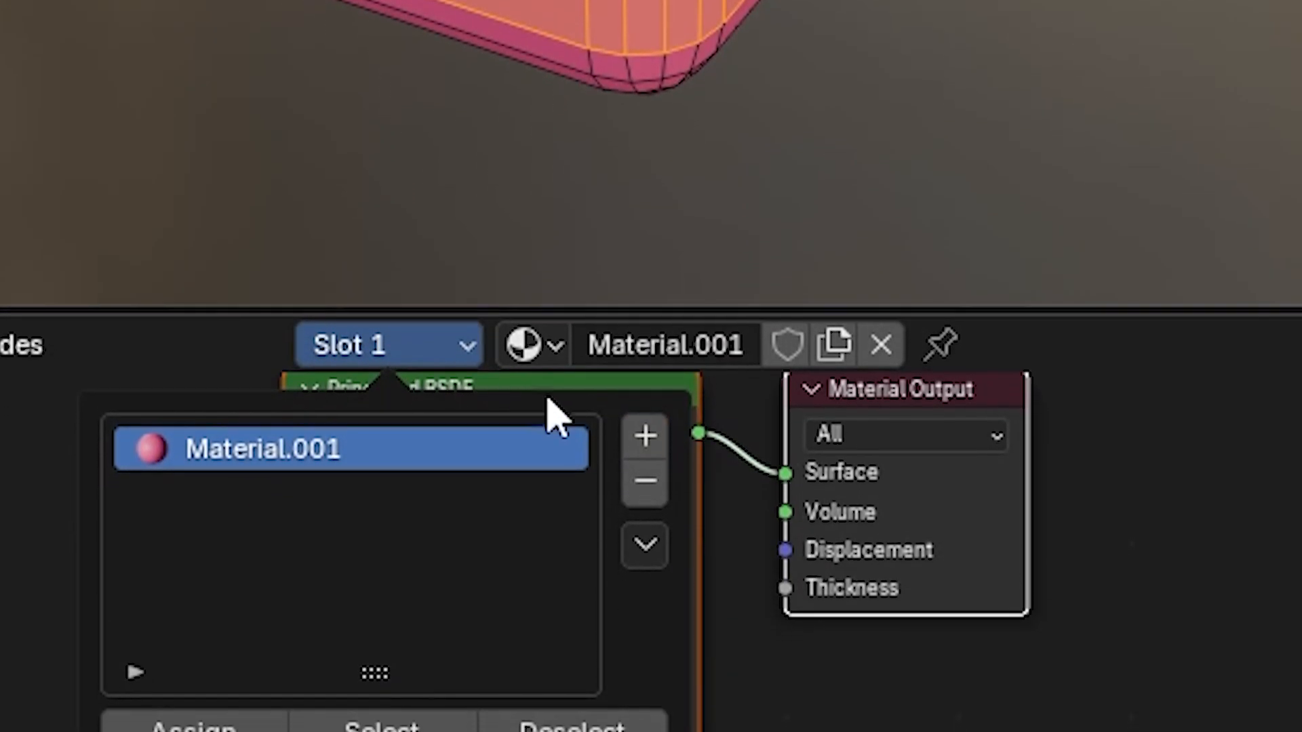
click(645, 493)
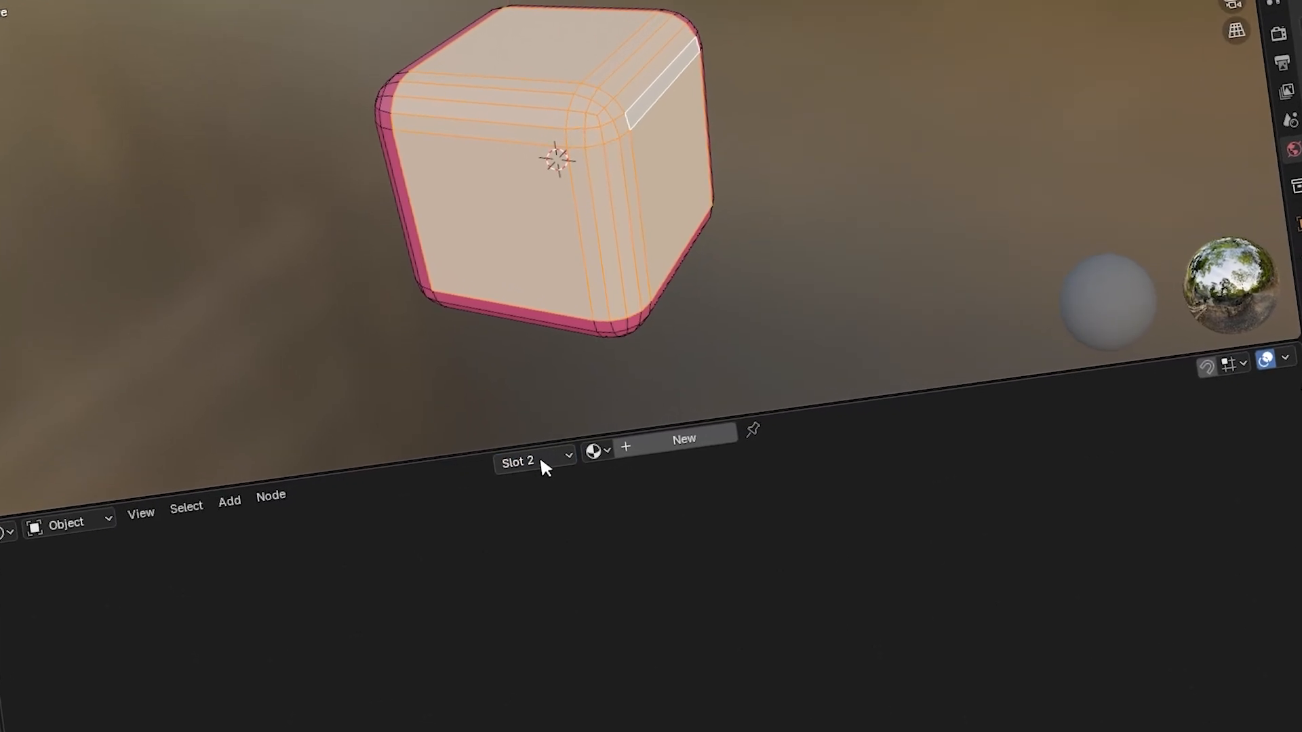
click(539, 460)
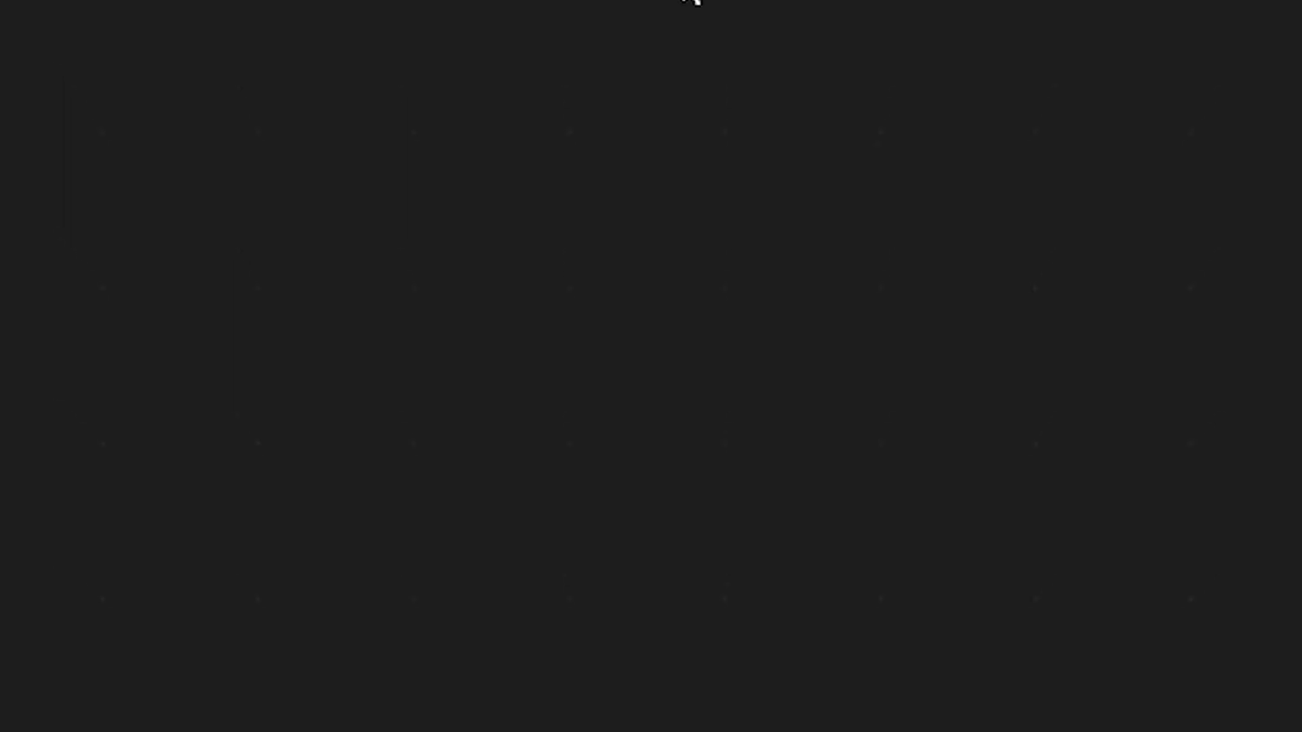
click(681, 455)
click(585, 224)
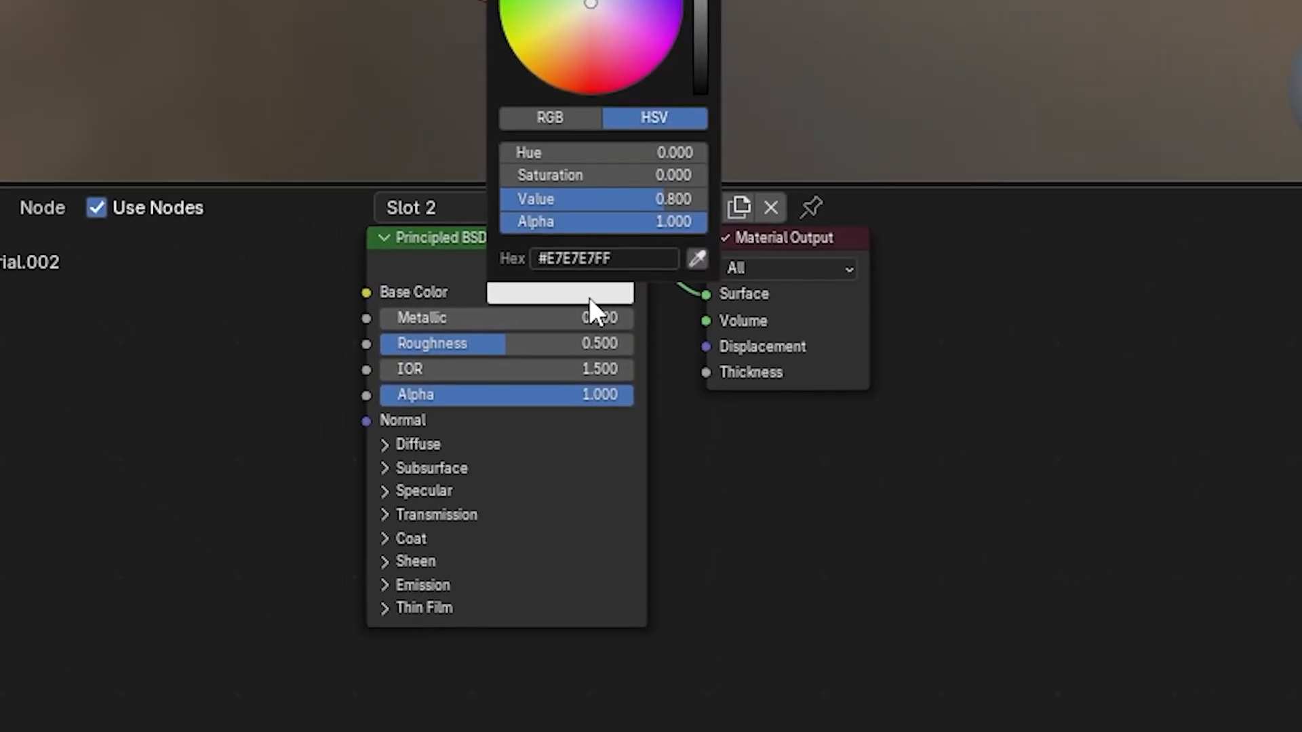
drag(579, 140, 596, 192)
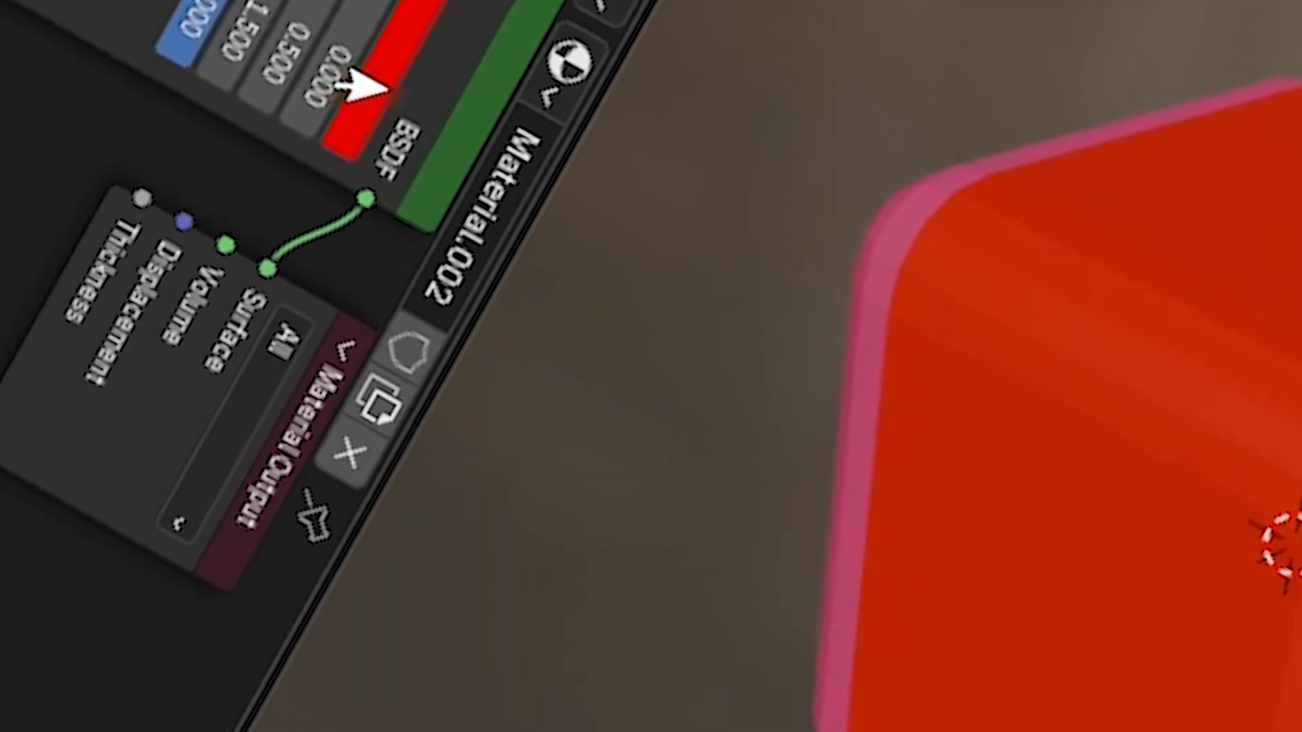
Recolor the cube's second material to orange and its first material to cyan
click(271, 448)
drag(736, 288, 850, 353)
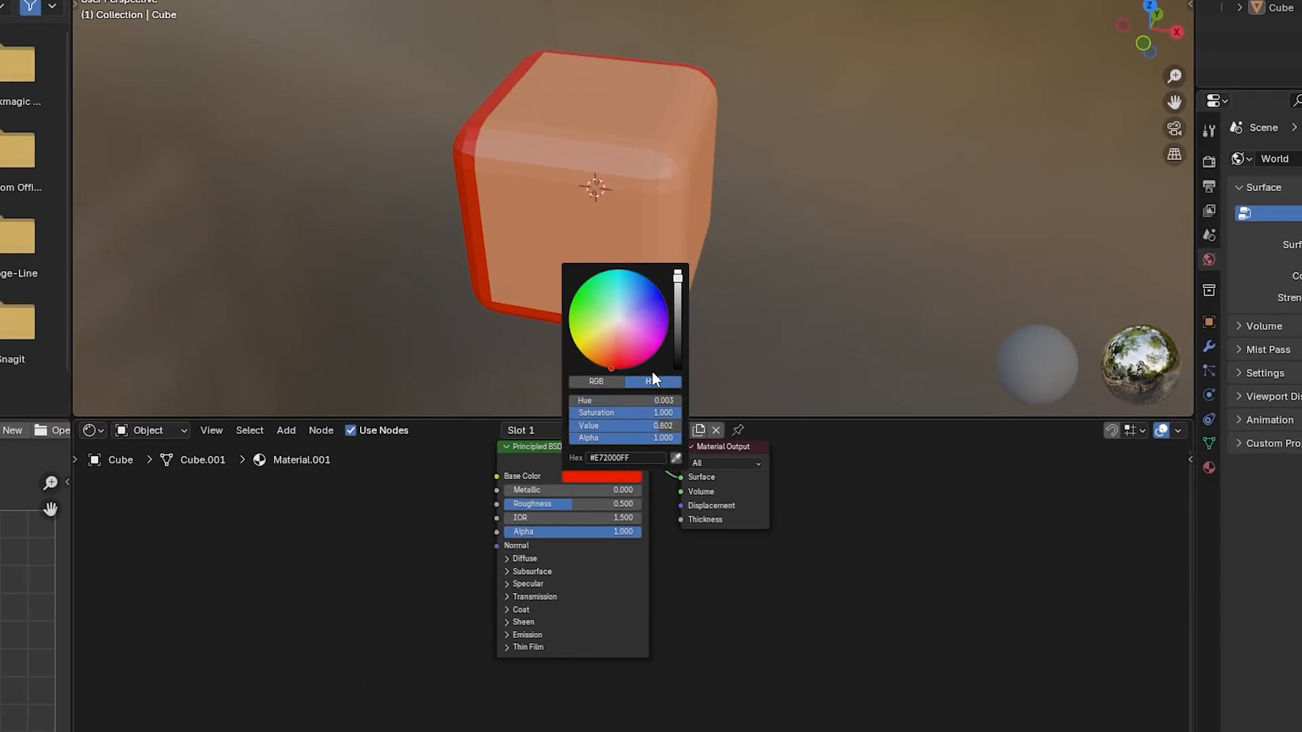
middle_drag(594, 84, 313, 20)
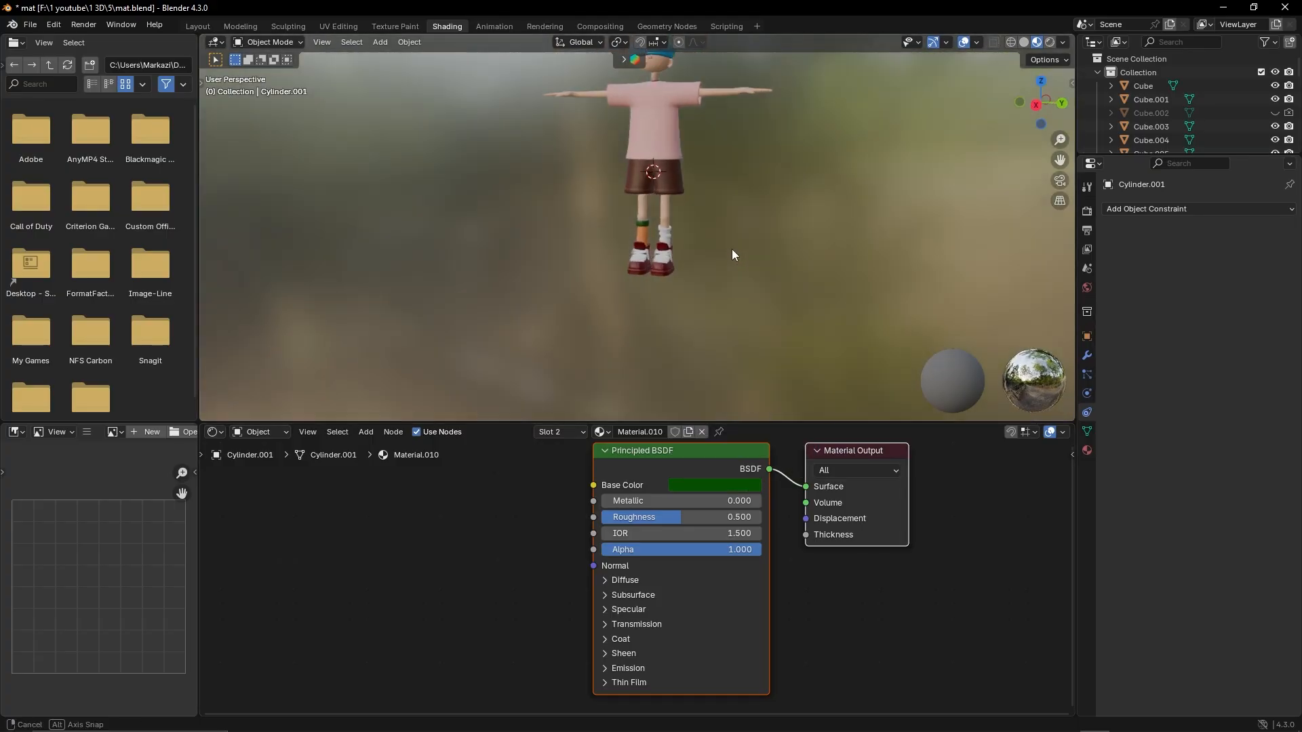
Apply the existing green Material.010 to the character's white sock
scroll(731, 249, up, 6)
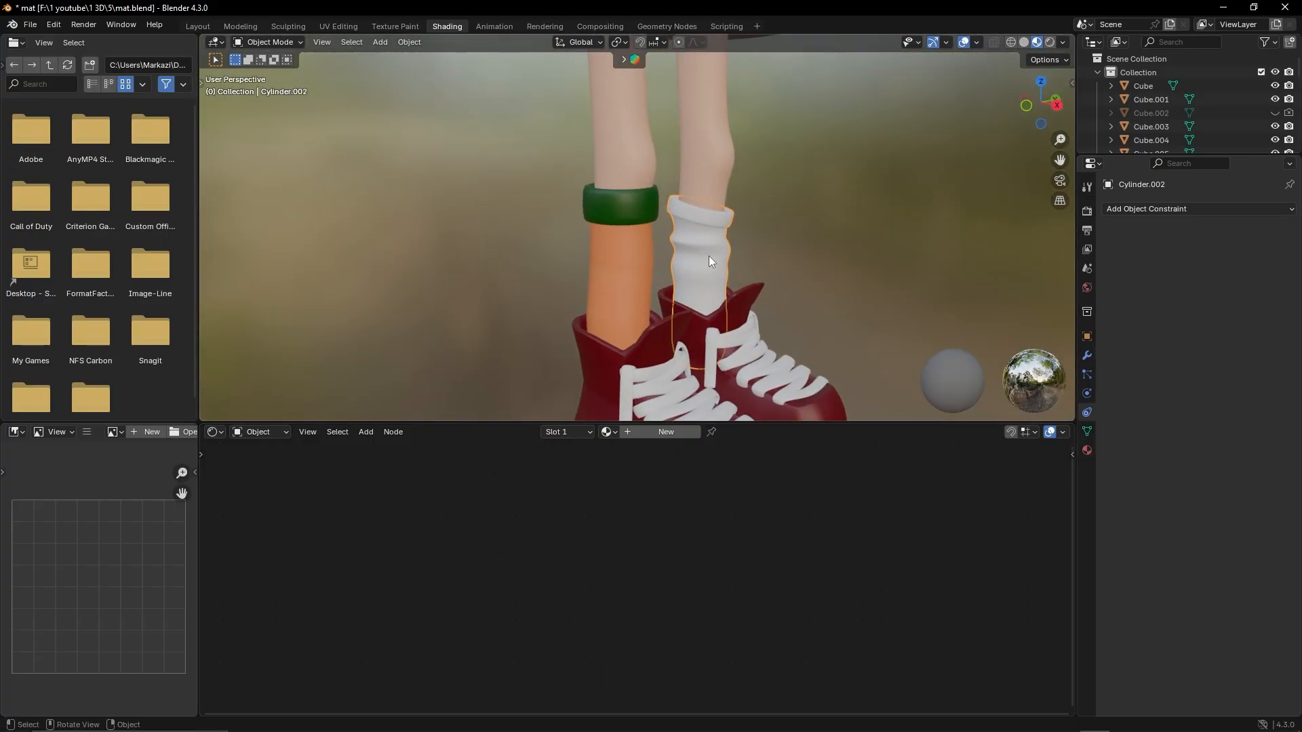
click(710, 255)
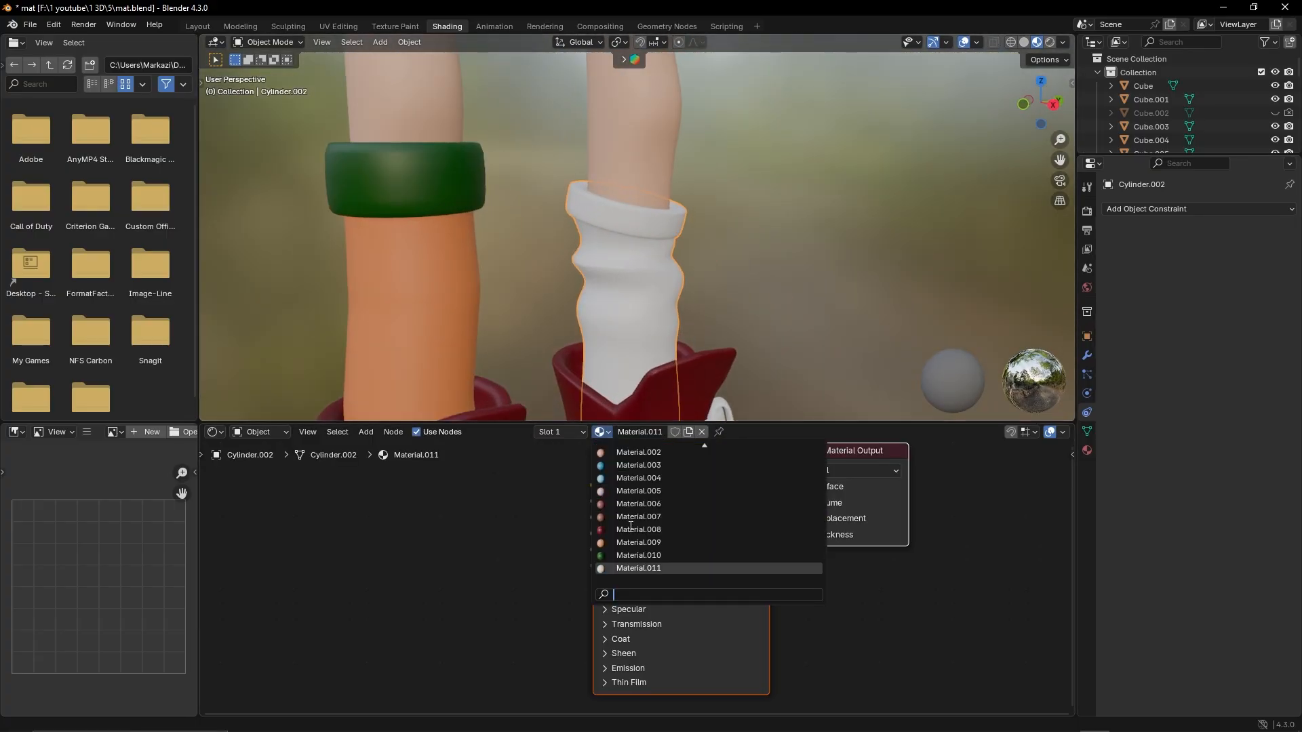
click(638, 556)
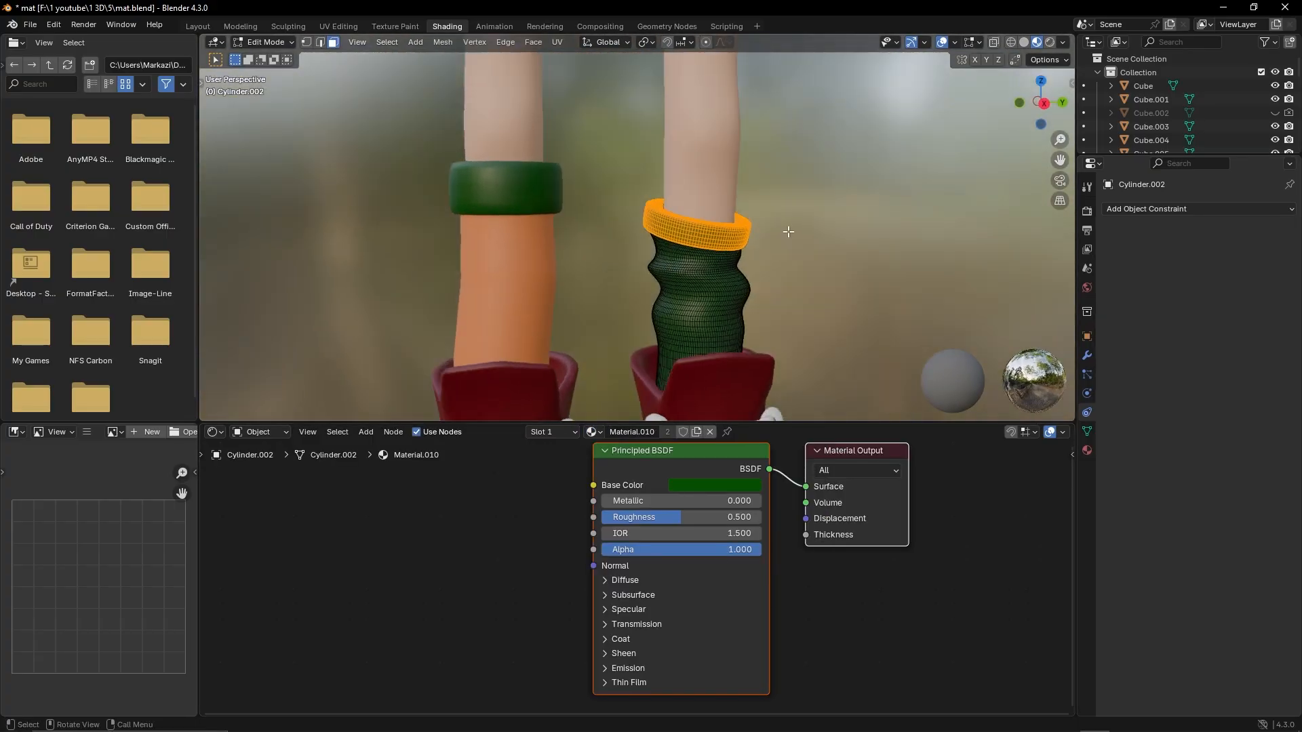
Add a second material slot for that sock's cuff faces and fill it with the existing orange Material.009
click(563, 432)
click(516, 478)
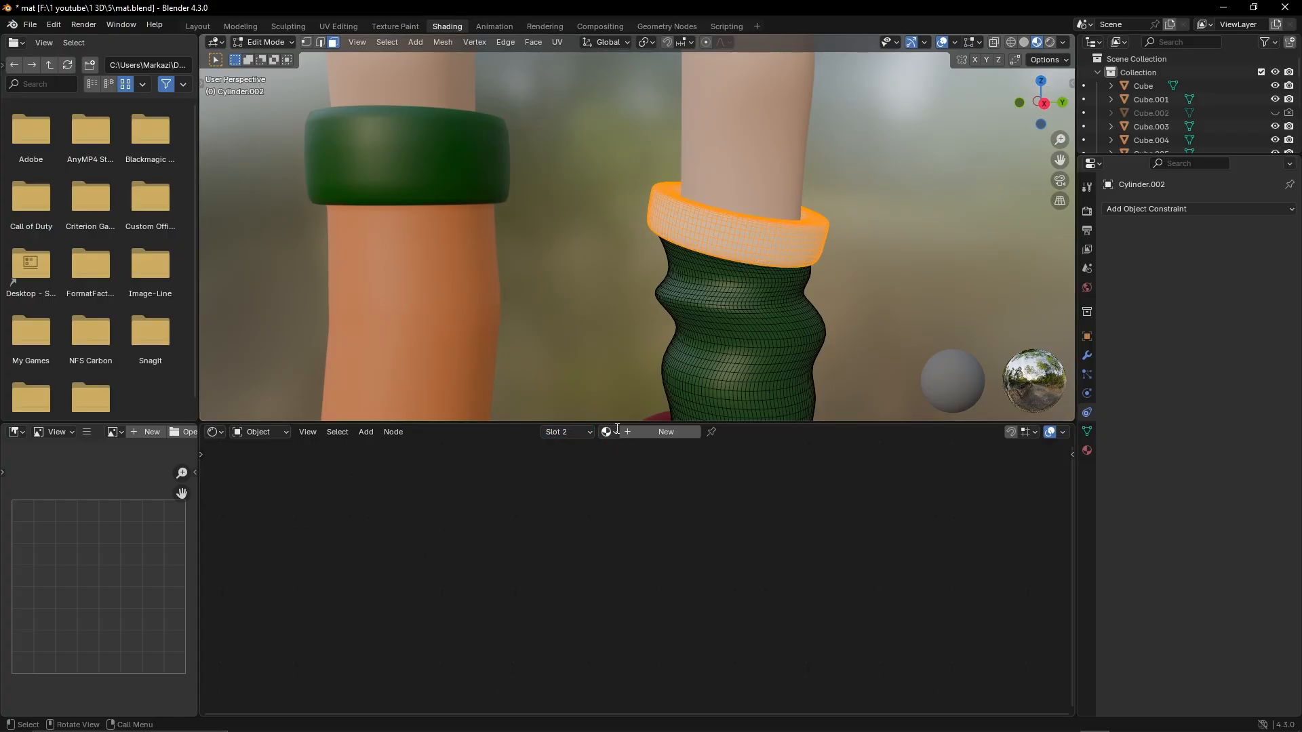
click(605, 432)
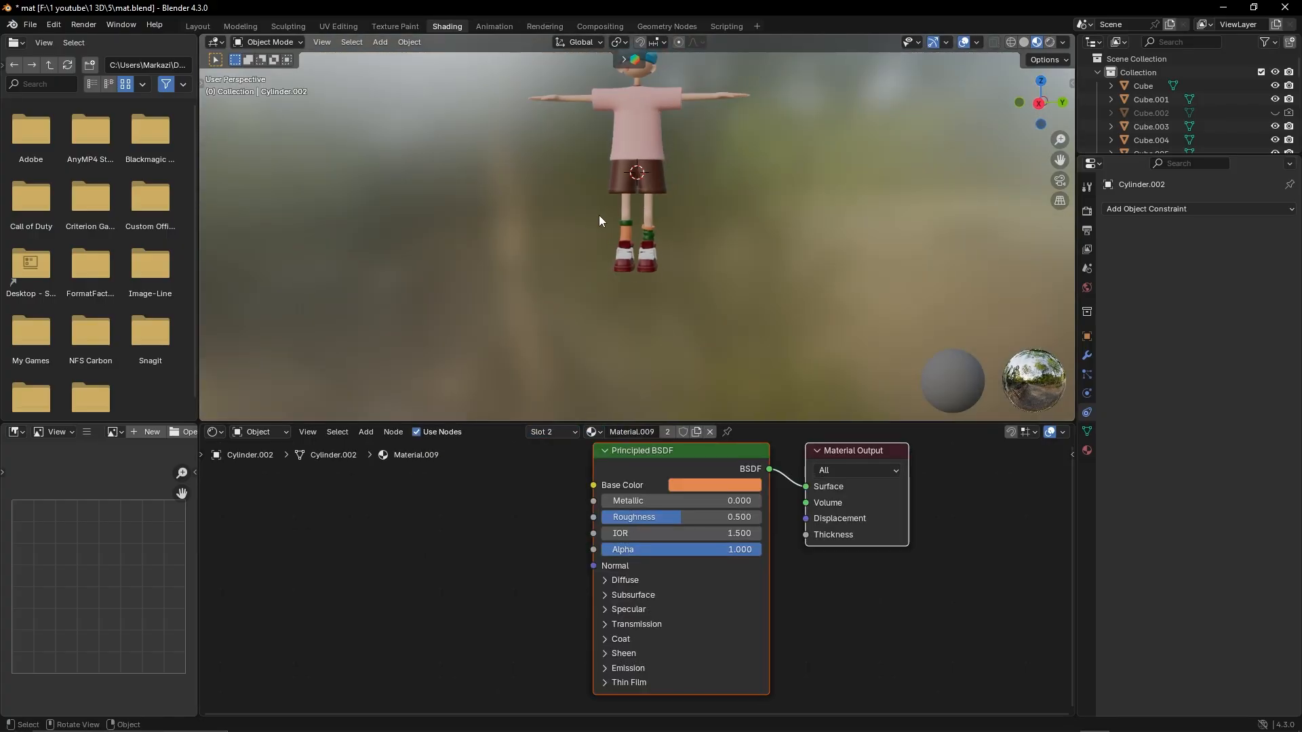
scroll(599, 214, up, 5)
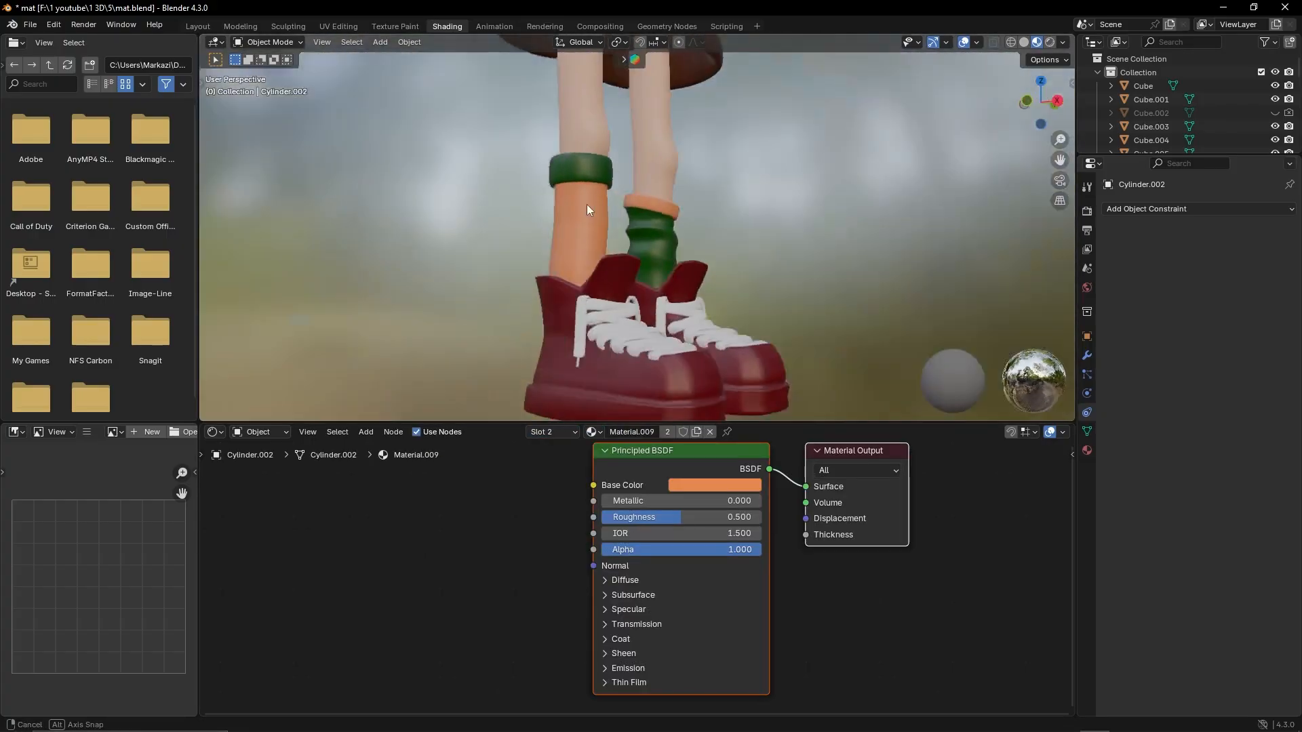
Open the orange sock in Edit Mode and select a ring of faces below its green cuff
scroll(516, 208, up, 4)
middle_drag(587, 205, 498, 210)
click(576, 204)
key(Tab)
scroll(590, 190, up, 3)
alt+click(609, 114)
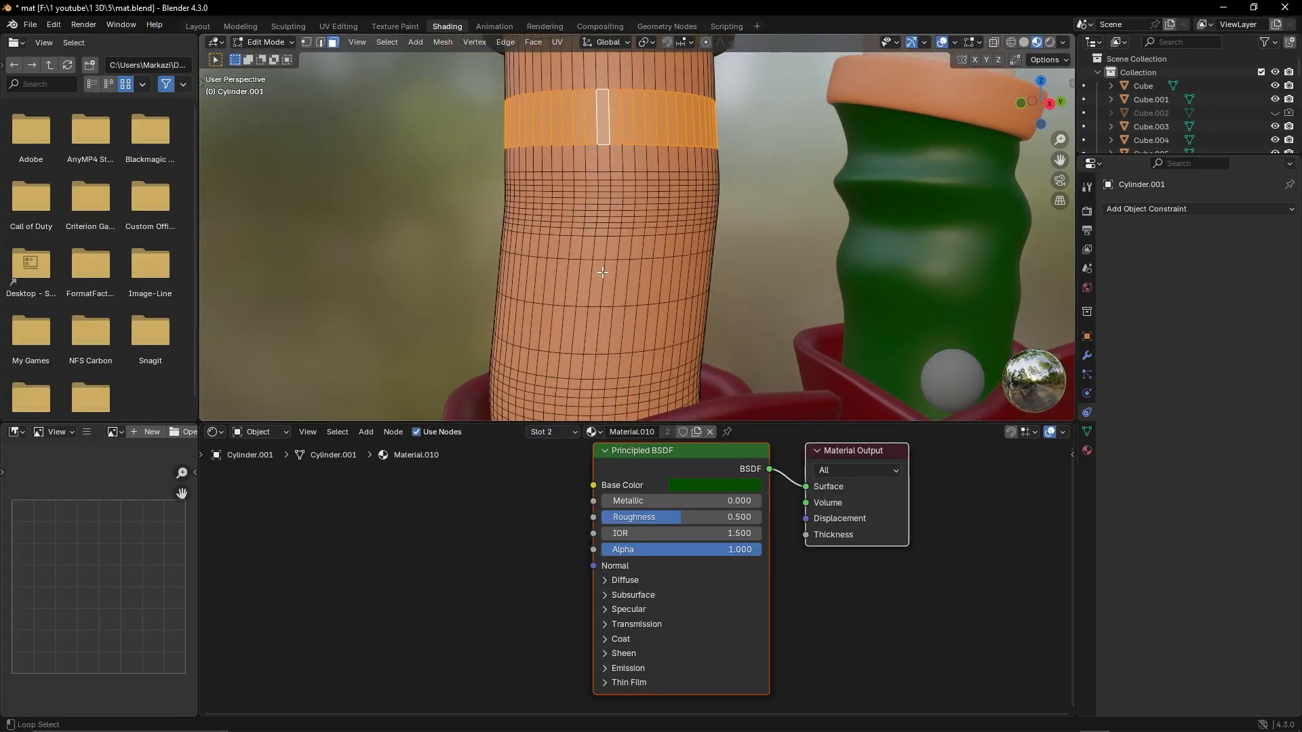
Add two more rings of faces, at mid-height and just above the shoe, to the selection on the orange sock
alt+shift+click(603, 272)
scroll(603, 272, down, 1)
mouse_move(603, 273)
middle_down()
mouse_move(678, 290)
mouse_move(604, 297)
middle_up()
scroll(603, 299, down, 2)
alt+shift+click(596, 319)
scroll(634, 248, down, 2)
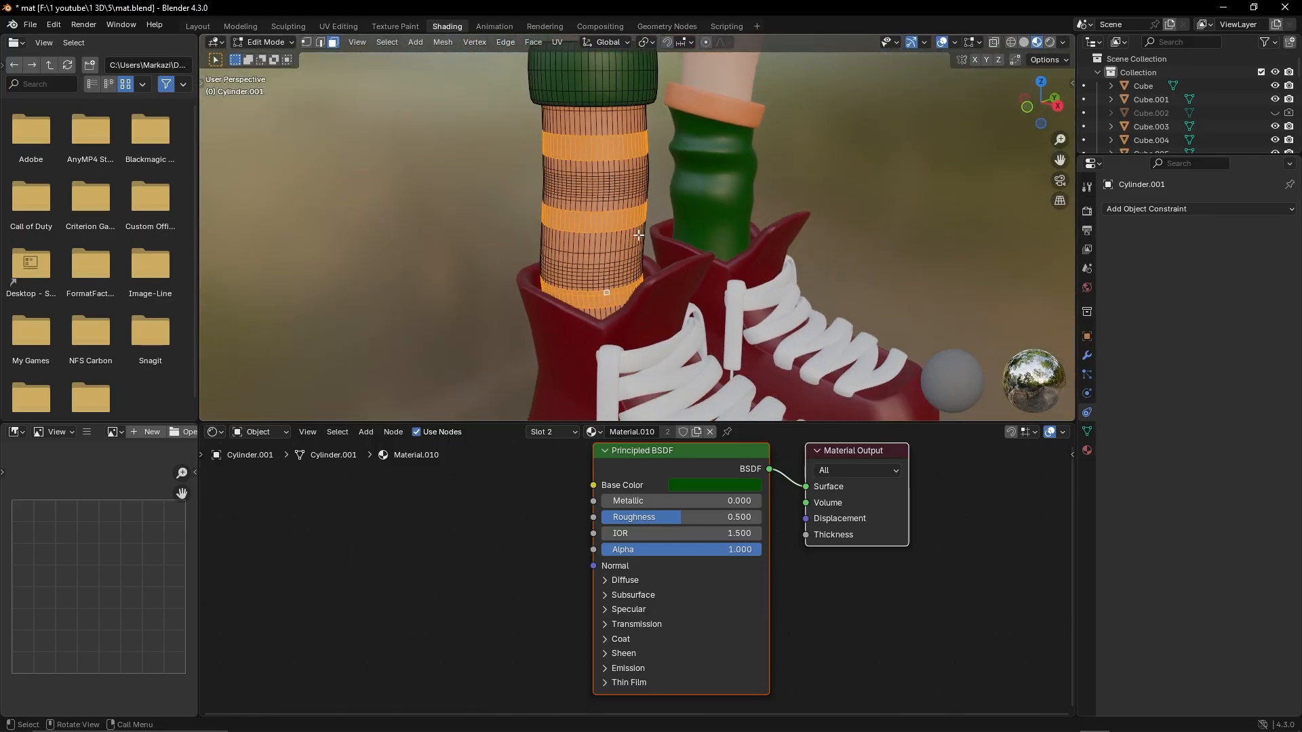
scroll(596, 323, up, 3)
middle_drag(582, 231, 600, 90)
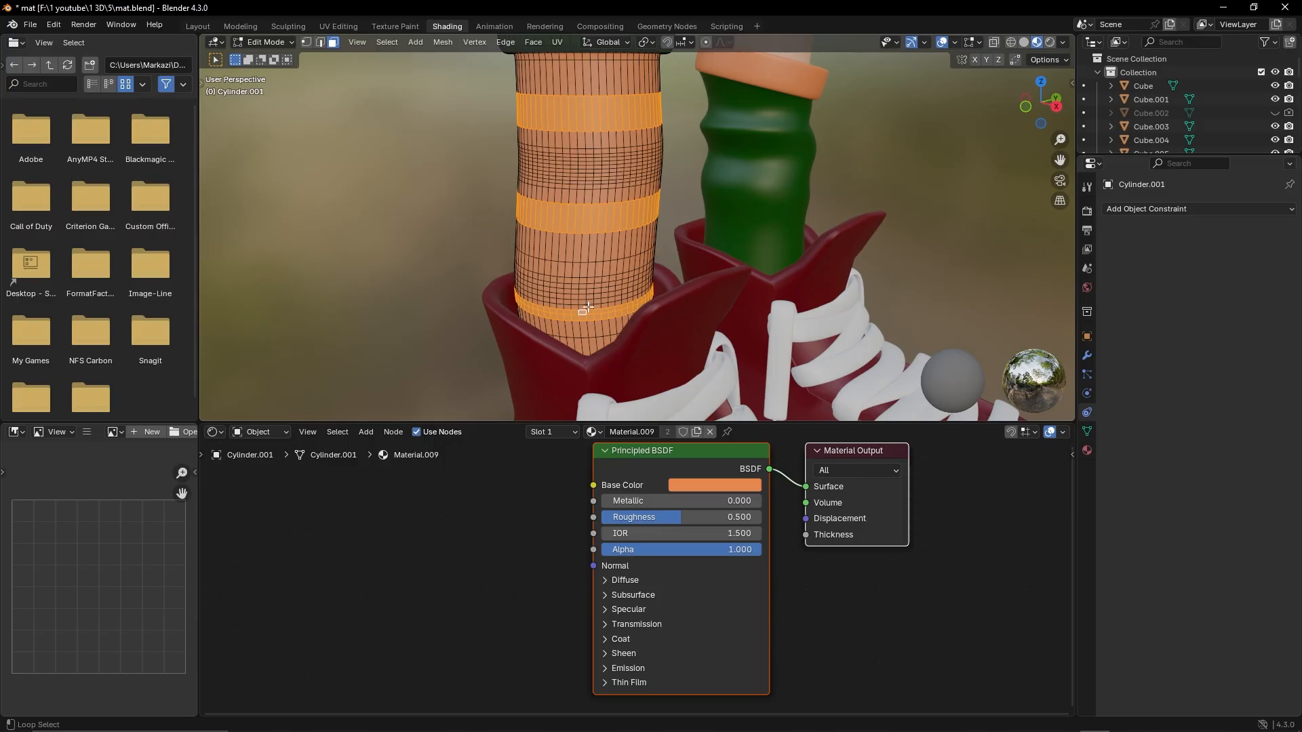
Assign the green Material.010 to the selected face rings and return to Object Mode
middle_drag(447, 216, 571, 401)
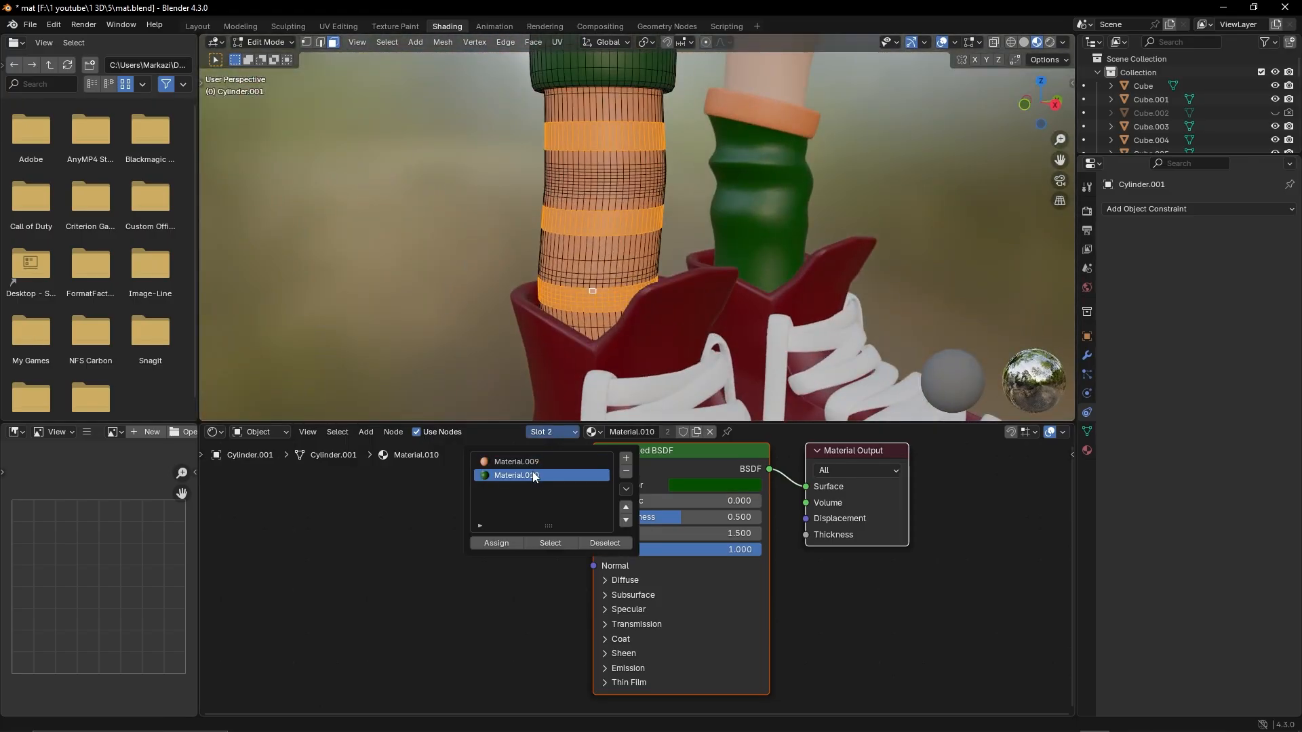
click(497, 543)
key(Tab)
Examine the striped sock and the whole character from several angles and distances
scroll(504, 173, down, 8)
middle_drag(505, 173, 590, 178)
shift+middle_drag(590, 177, 661, 241)
scroll(521, 242, up, 8)
scroll(392, 217, down, 8)
shift+middle_drag(662, 242, 666, 314)
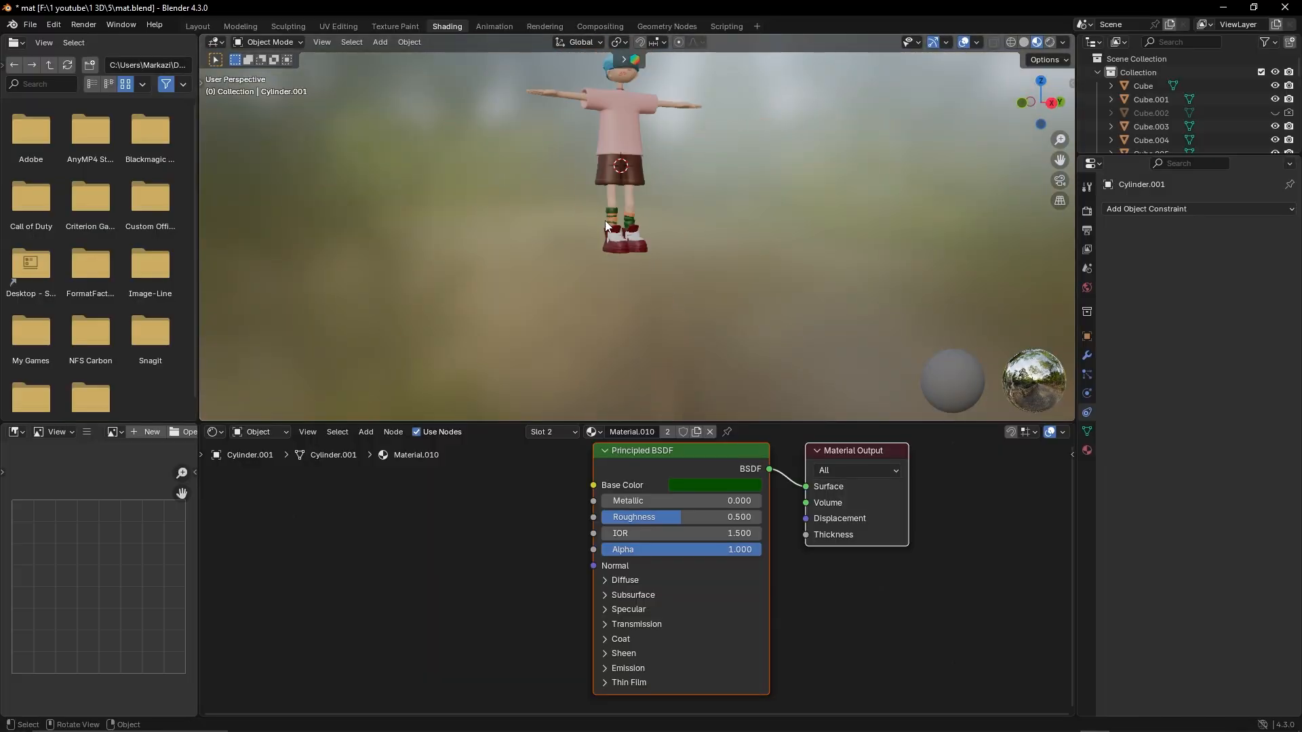
scroll(605, 223, up, 11)
click(536, 181)
scroll(503, 175, down, 10)
middle_drag(503, 175, 665, 193)
scroll(665, 194, down, 2)
shift+middle_drag(665, 194, 690, 204)
scroll(690, 203, up, 2)
click(796, 720)
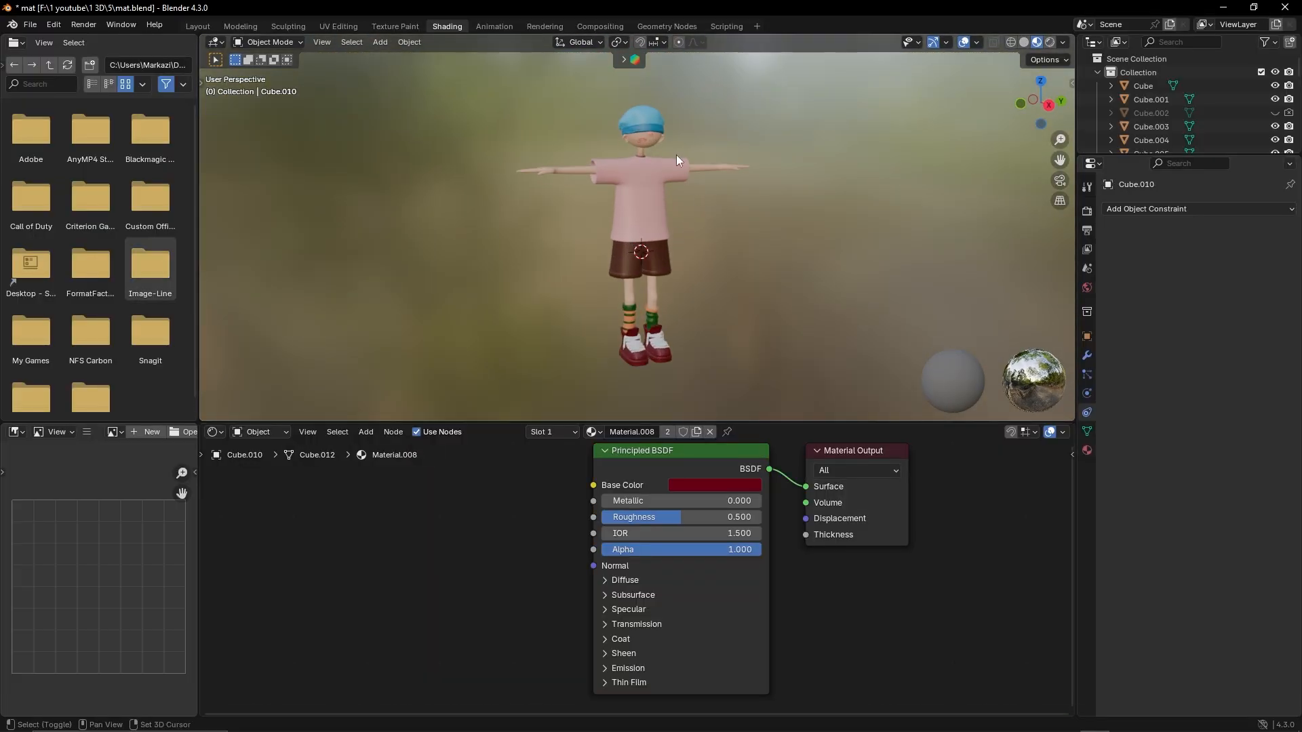
Try turning the hat band and hat crown white by removing the saturation of their base colors
shift+middle_drag(677, 155, 645, 239)
scroll(636, 258, up, 4)
scroll(625, 255, up, 5)
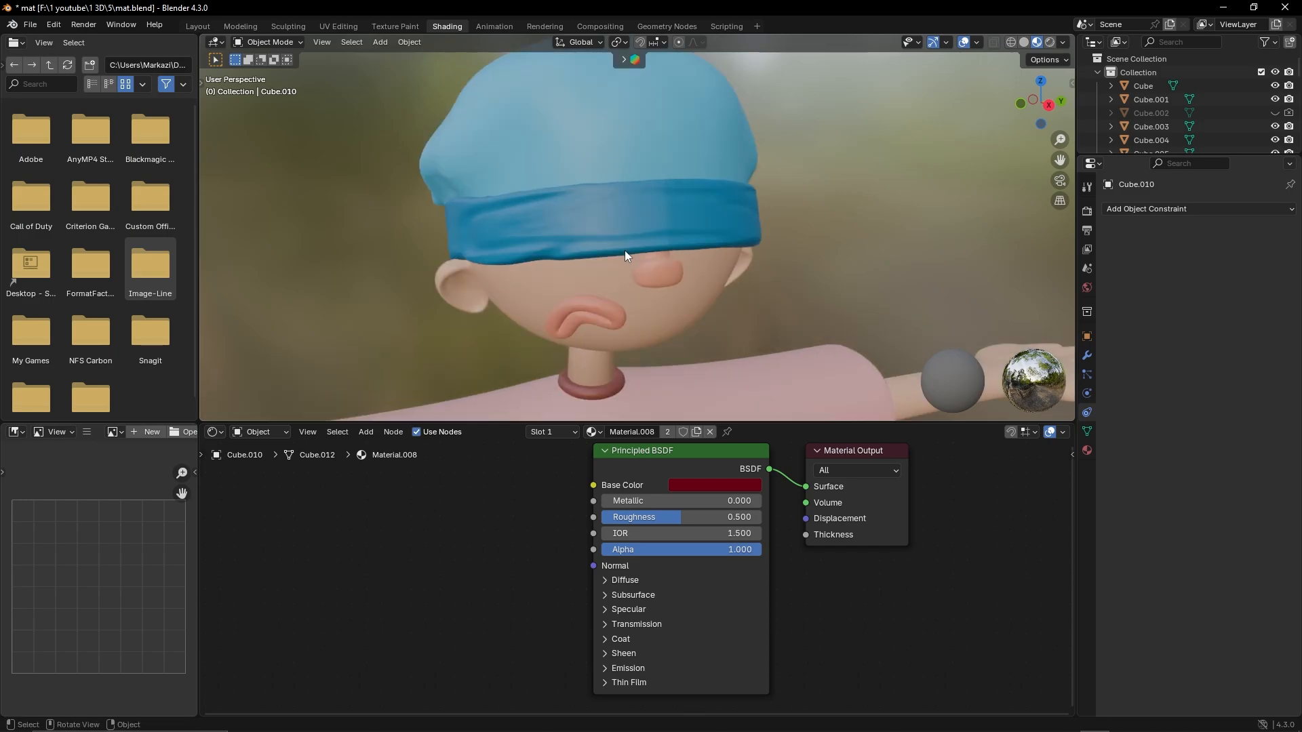
click(711, 486)
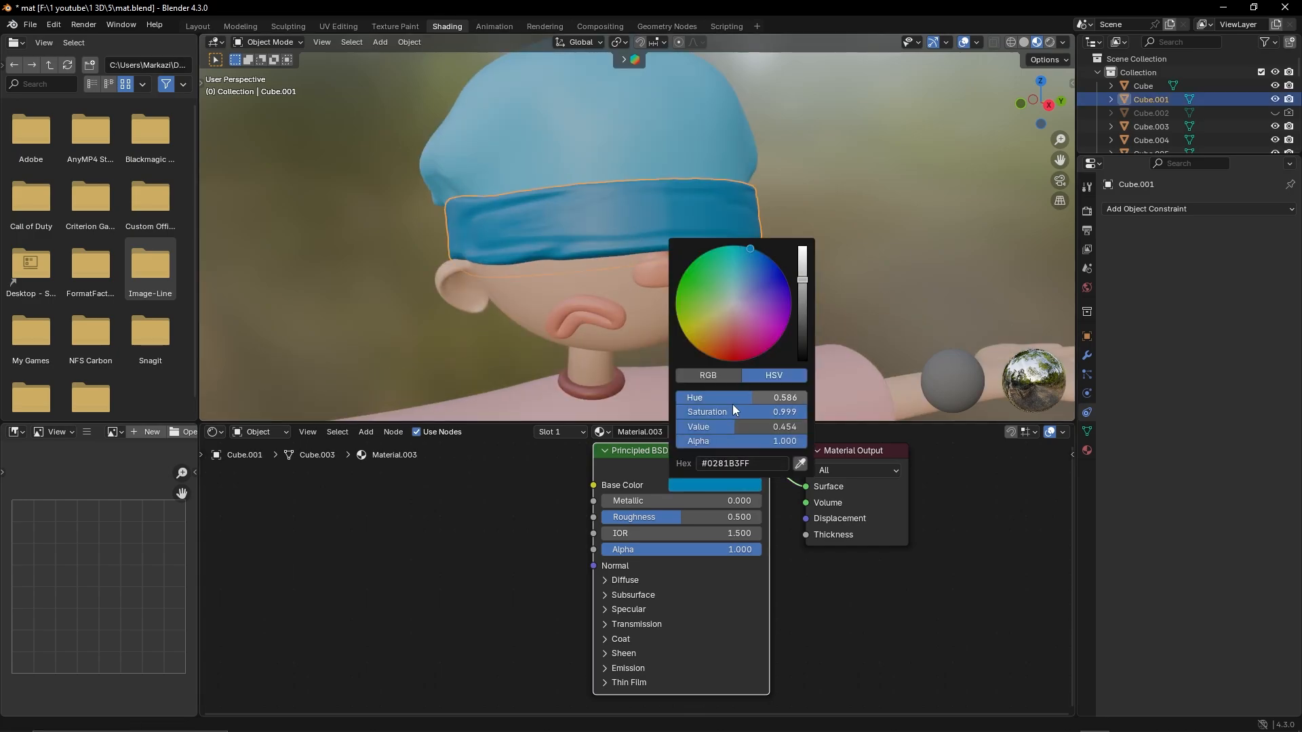
drag(736, 411, 625, 408)
click(871, 164)
scroll(795, 229, down, 8)
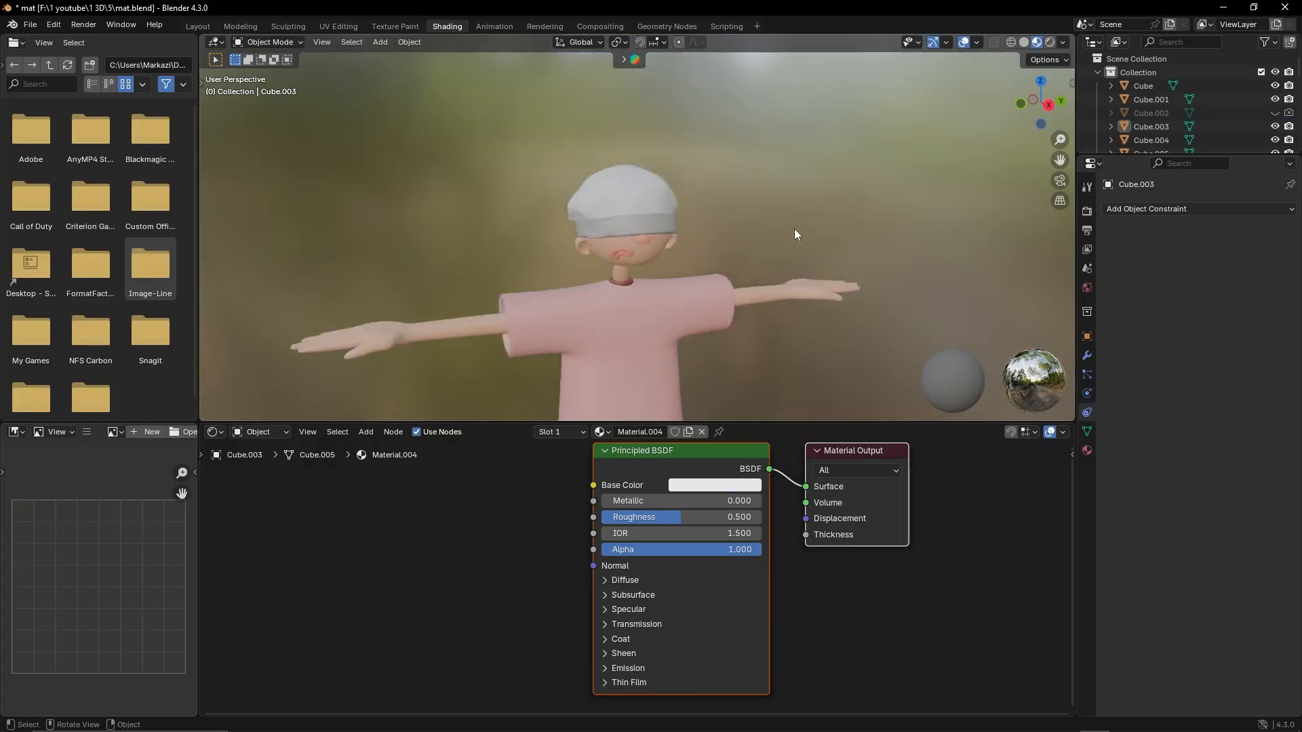
Undo the white recoloring of the hat crown and band
middle_drag(726, 278, 743, 319)
scroll(618, 279, up, 5)
key(ctrl+z)
key(ctrl+z)
key(ctrl+z)
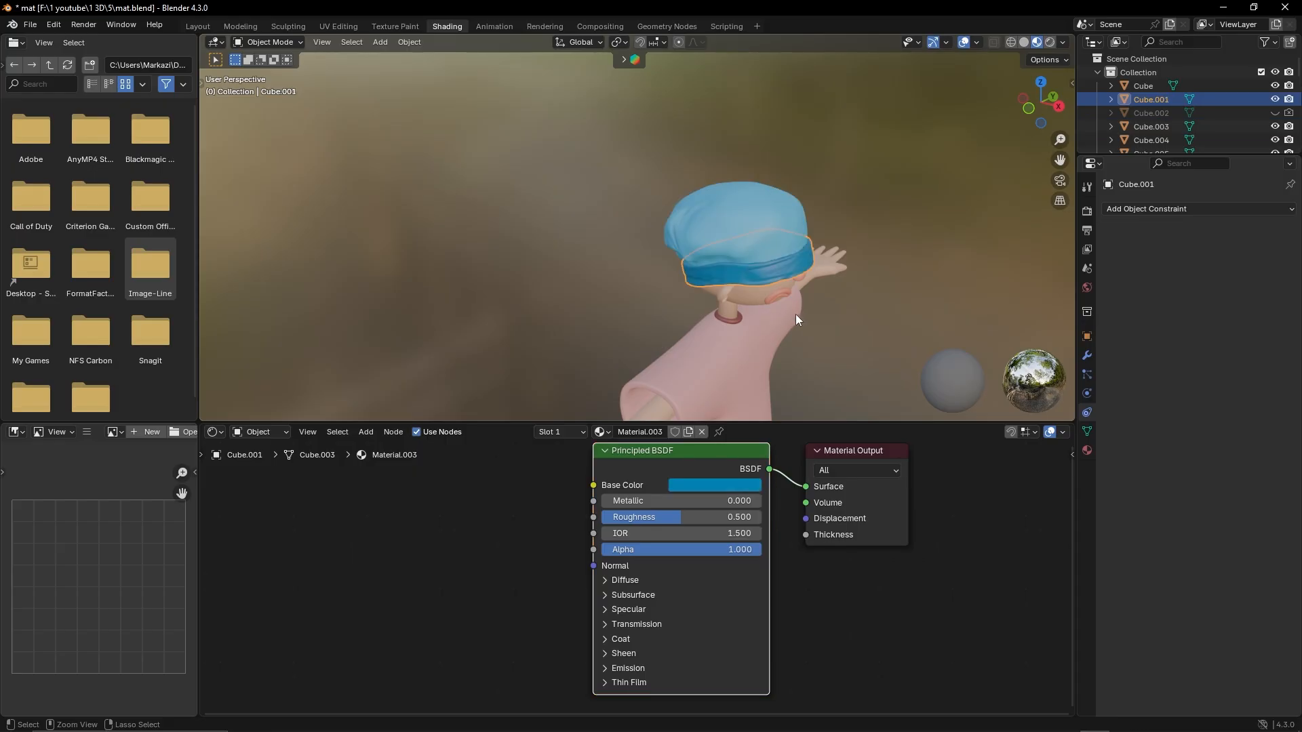
Recolor the shoes white and apply a black Material.012 to the upper laces of the striped-sock shoe
middle_drag(547, 298, 673, 259)
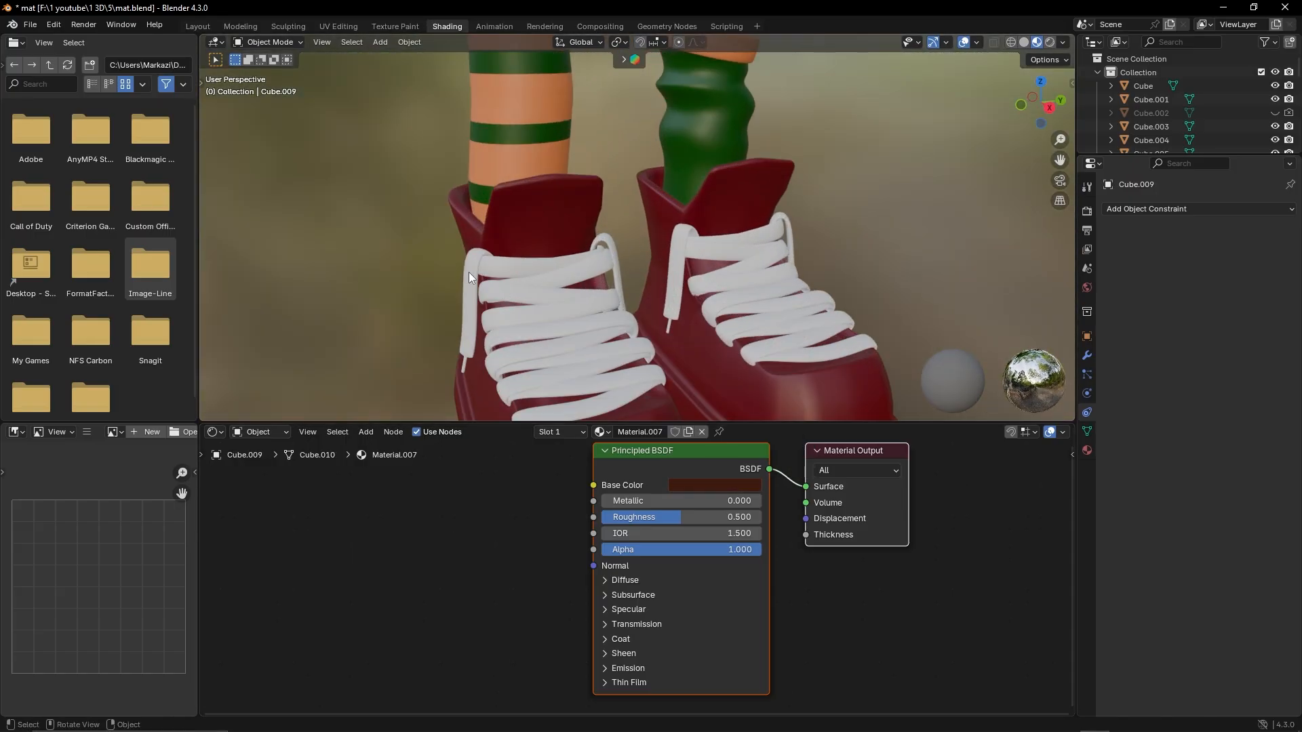
click(696, 483)
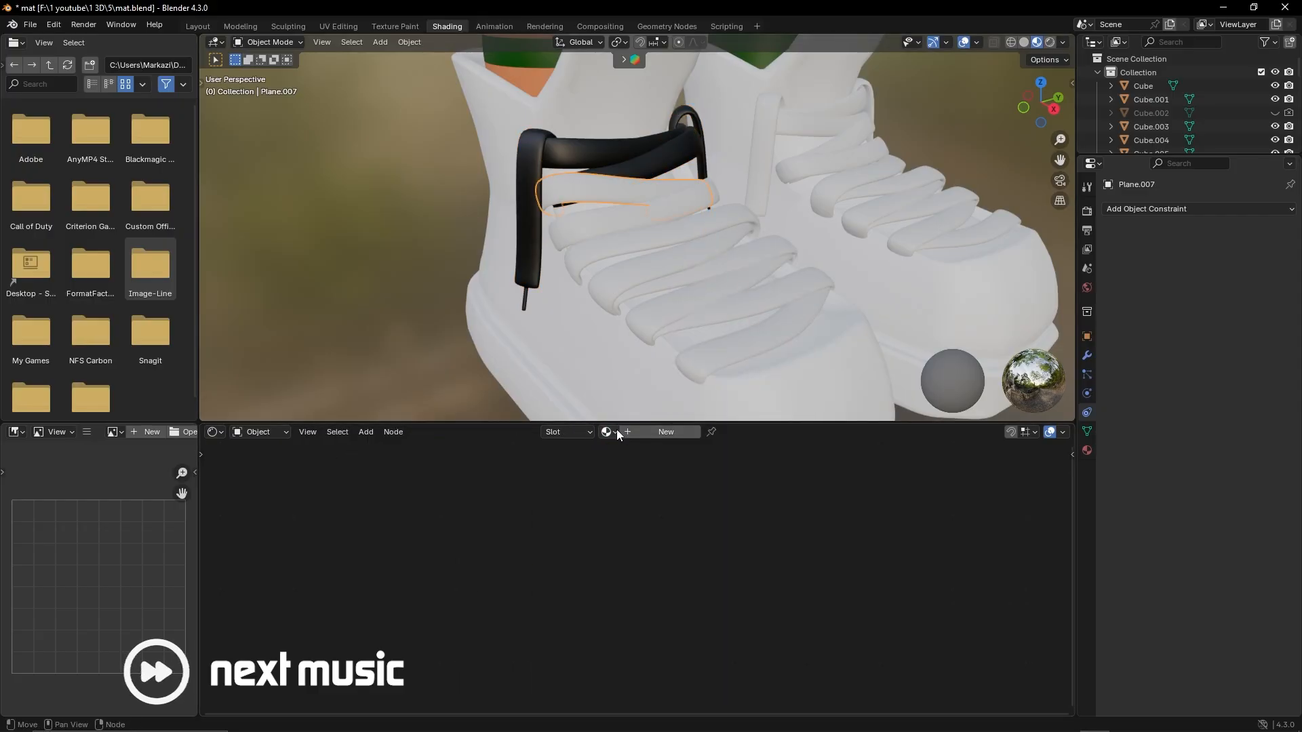
click(610, 432)
click(644, 567)
Apply the black Material.012 to the middle lace segments of the same shoe, one after another
click(581, 209)
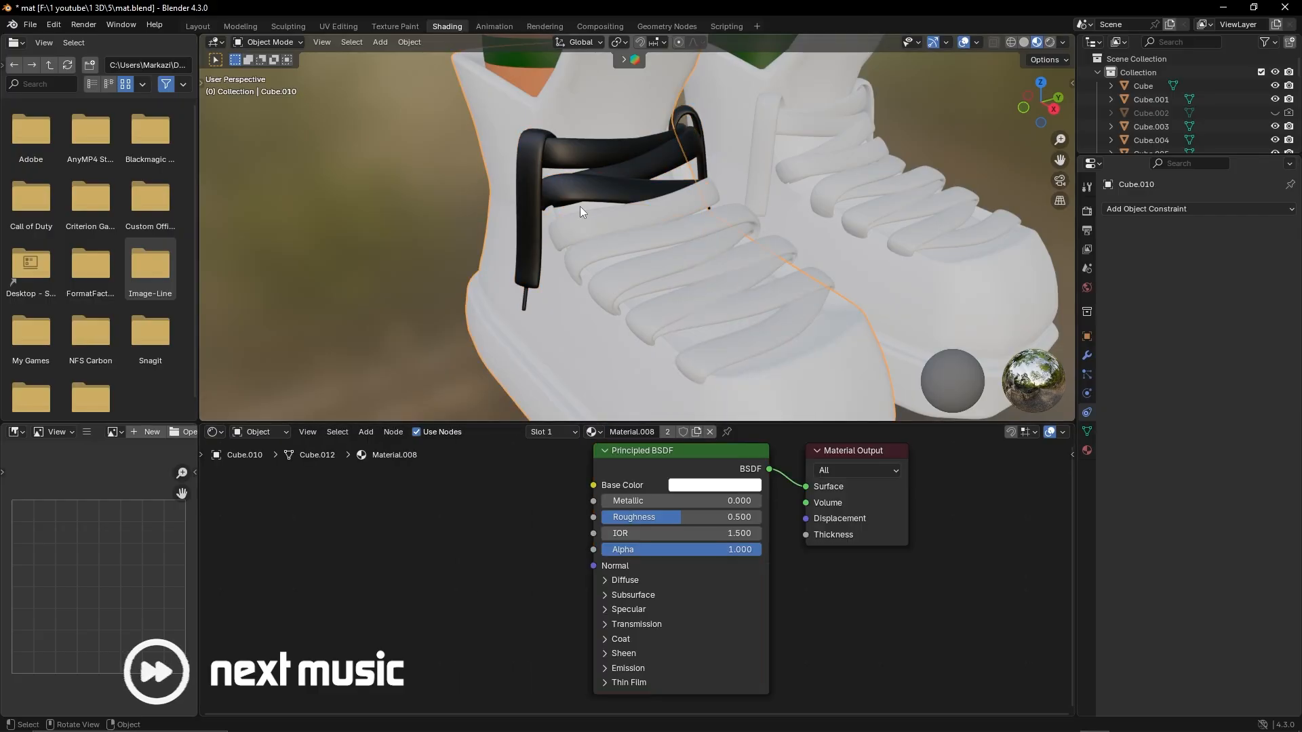
click(583, 222)
click(610, 432)
click(644, 567)
click(597, 252)
click(610, 432)
click(640, 292)
click(610, 432)
click(645, 567)
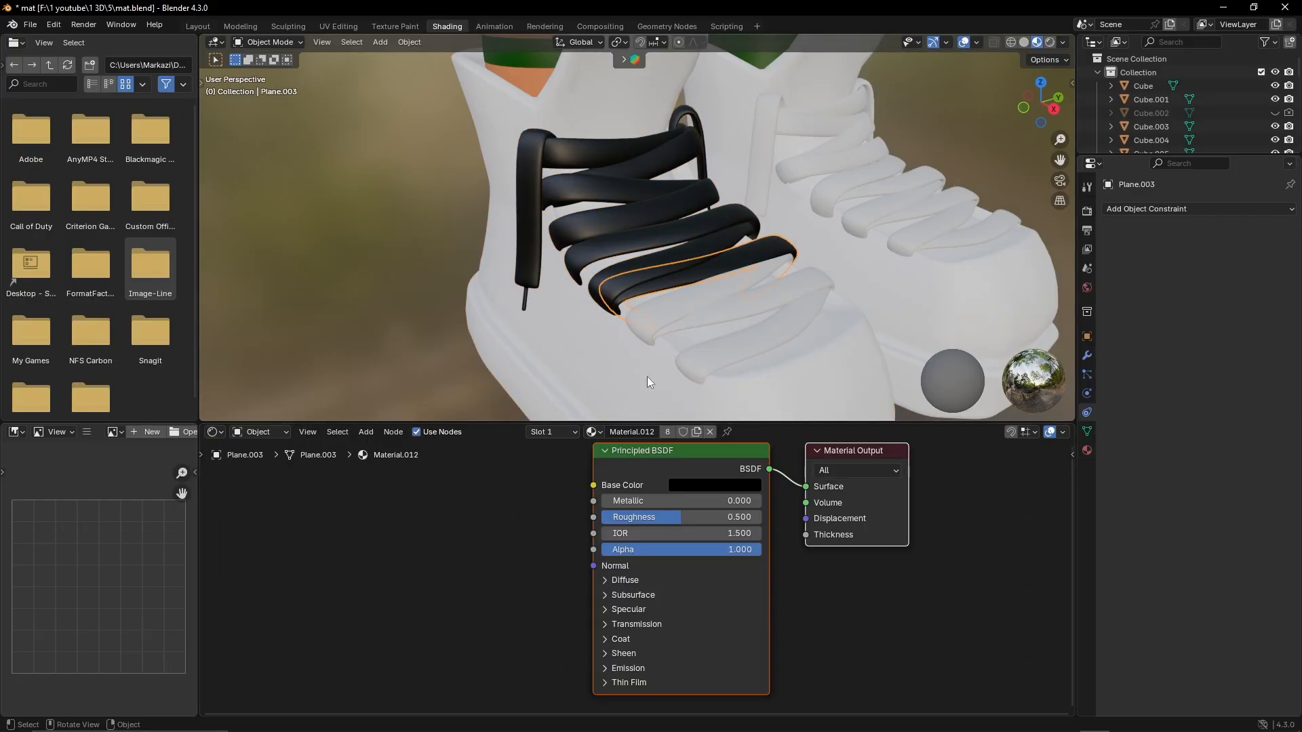
Apply the black Material.012 to the remaining lace segments near the toe of the shoe
click(650, 328)
click(611, 432)
click(645, 567)
click(667, 332)
click(611, 432)
scroll(414, 239, down, 8)
middle_drag(414, 239, 356, 242)
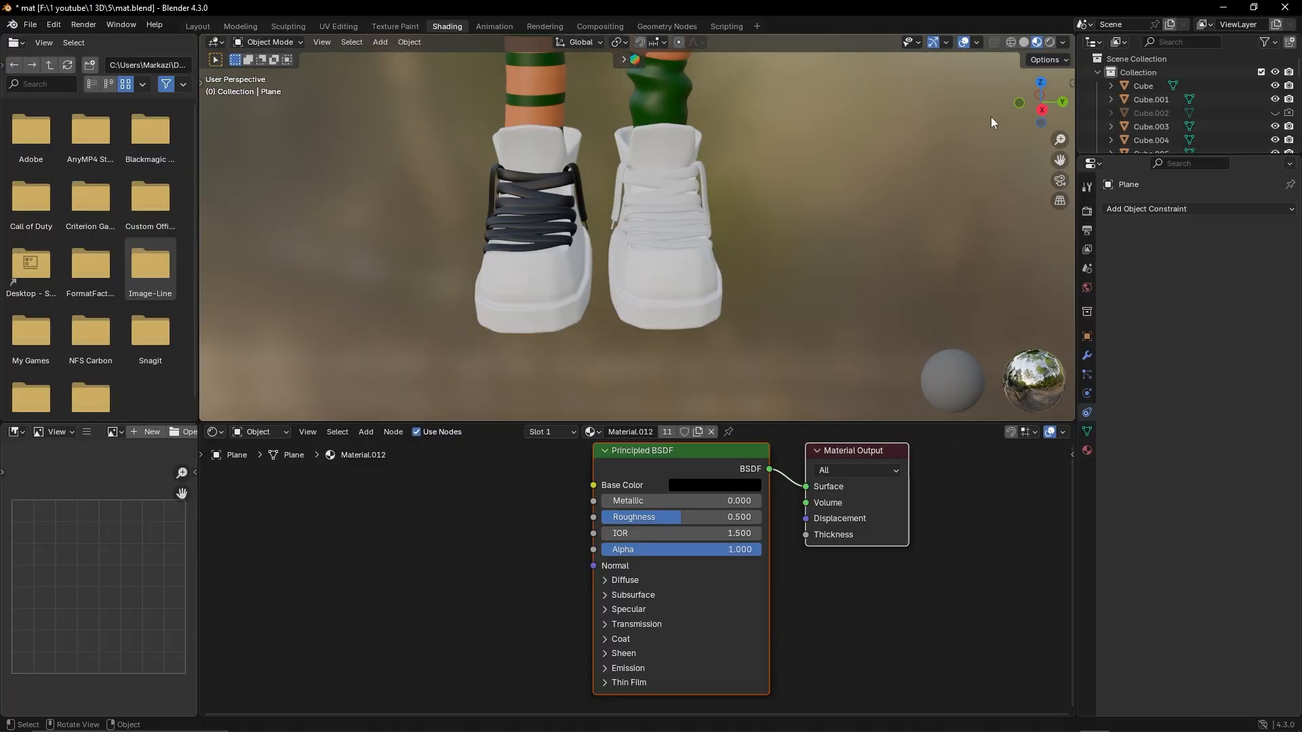
Replace the shoe with white laces by a copy of the black-laced shoe, moved about 1.2 m along Y
click(1041, 108)
drag(585, 400, 750, 117)
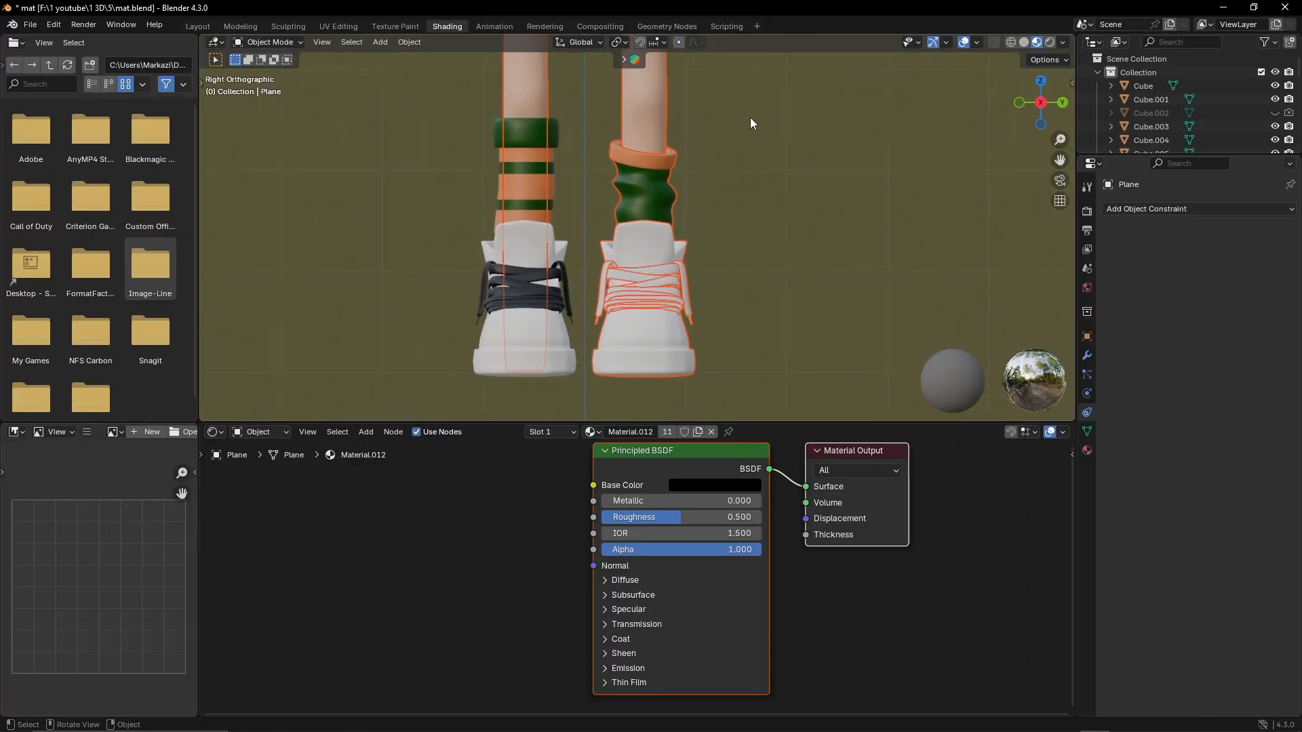
click(588, 265)
right_click(587, 266)
click(694, 468)
click(1011, 42)
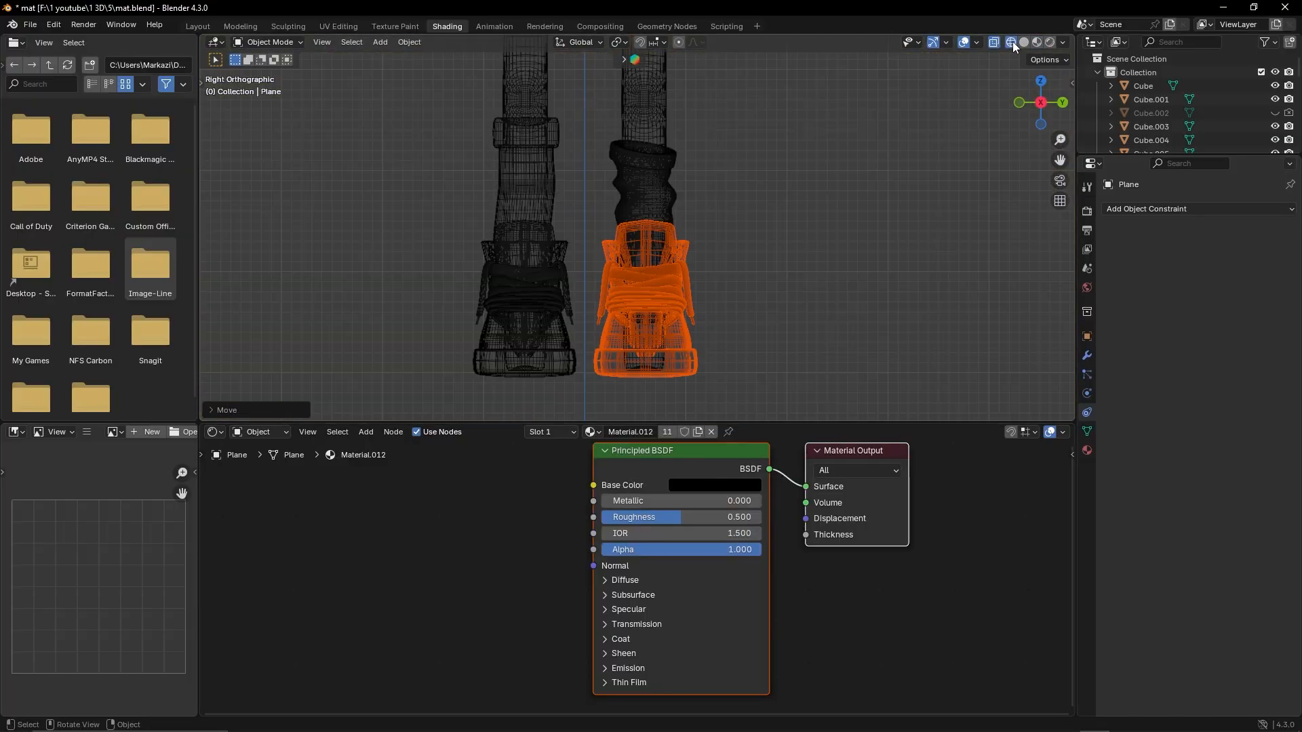
click(1037, 42)
click(792, 201)
Recolor the socks' green Material.010 to black
middle_drag(610, 190, 643, 173)
scroll(642, 183, up, 3)
click(628, 272)
click(677, 486)
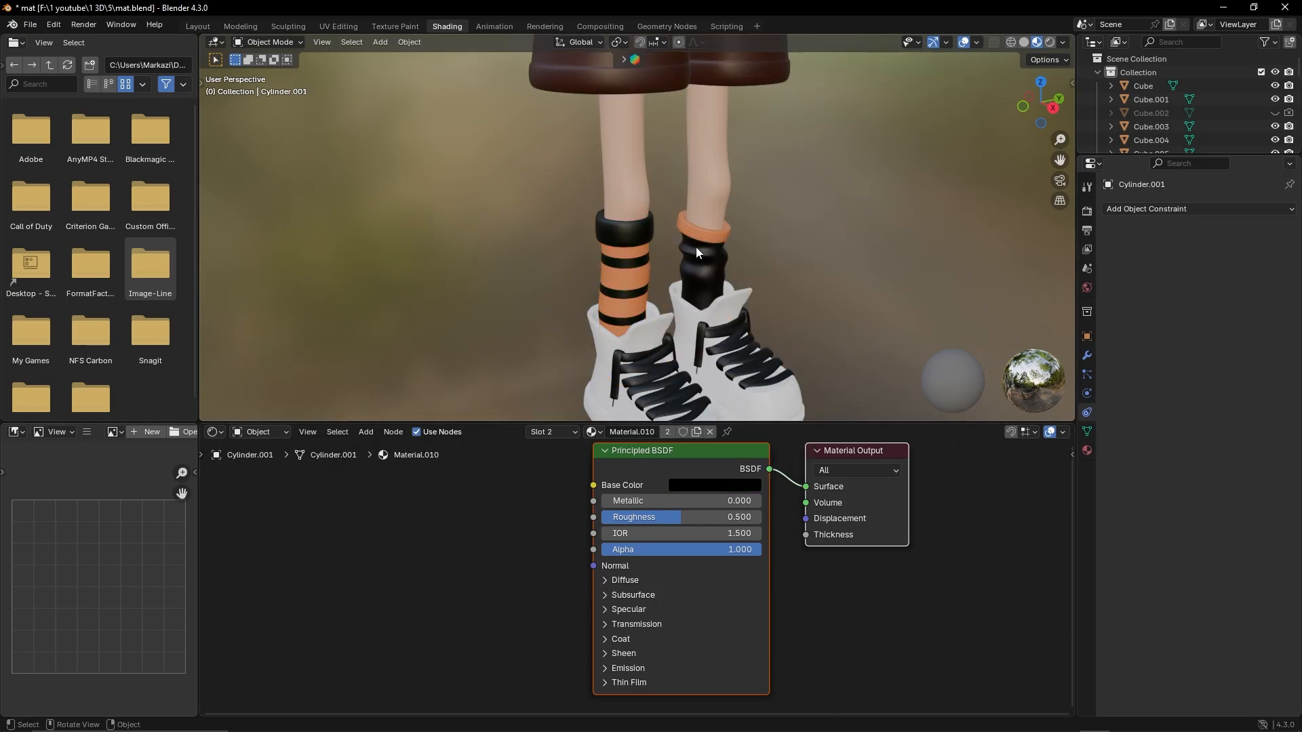
Make the sock's first material slot, the orange Material.009, active
scroll(696, 247, down, 6)
middle_drag(696, 247, 658, 227)
shift+middle_drag(596, 189, 626, 198)
scroll(626, 198, up, 4)
click(553, 432)
click(540, 460)
Recolor the shorts to dark blue and reset the shirt's base color to the default white
scroll(746, 197, down, 6)
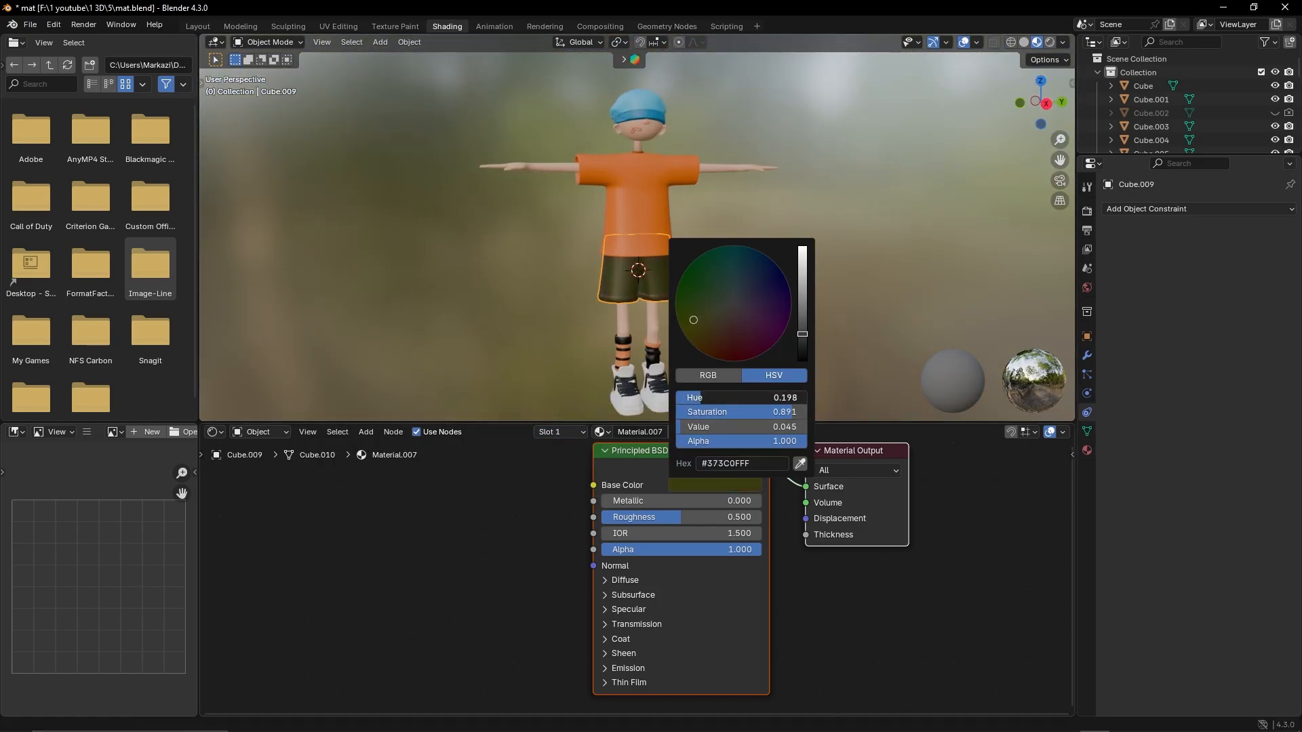
scroll(643, 249, down, 3)
click(642, 228)
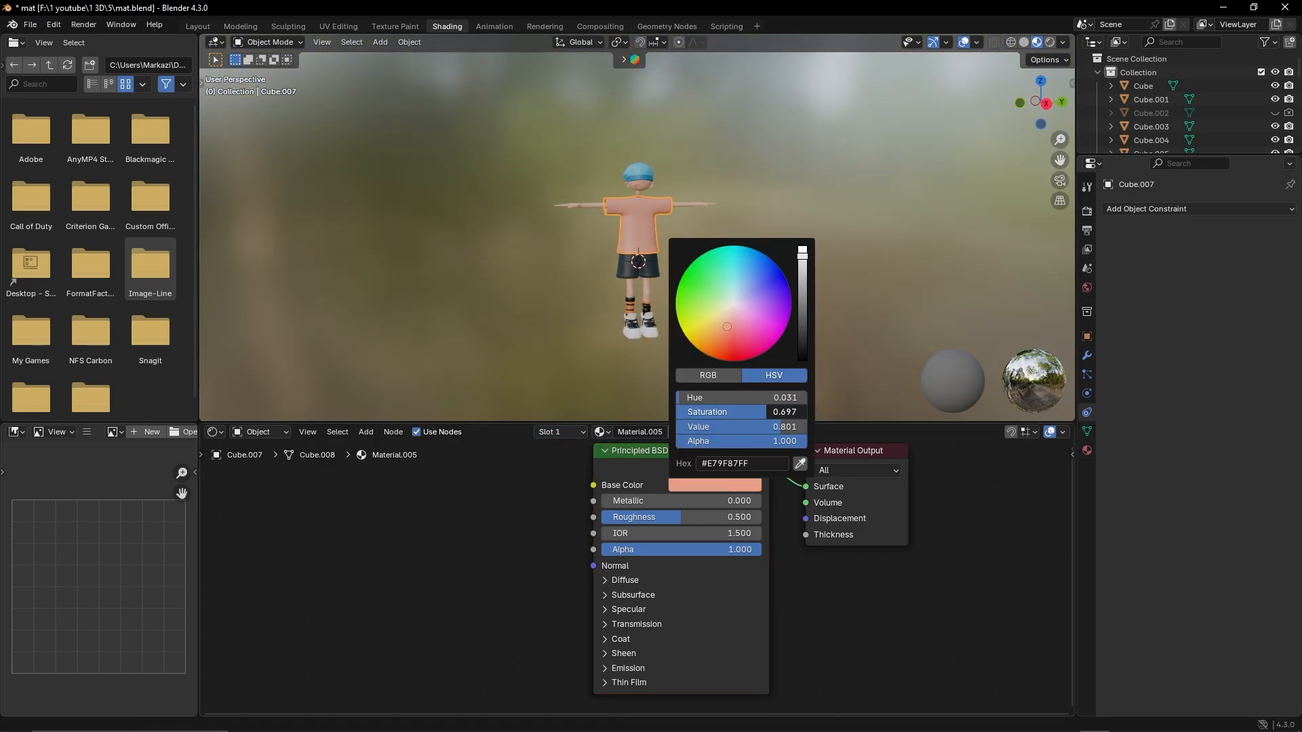
key(BackSpace)
mouse_move(654, 285)
middle_down()
mouse_move(726, 331)
mouse_move(657, 299)
middle_up()
scroll(657, 300, up, 4)
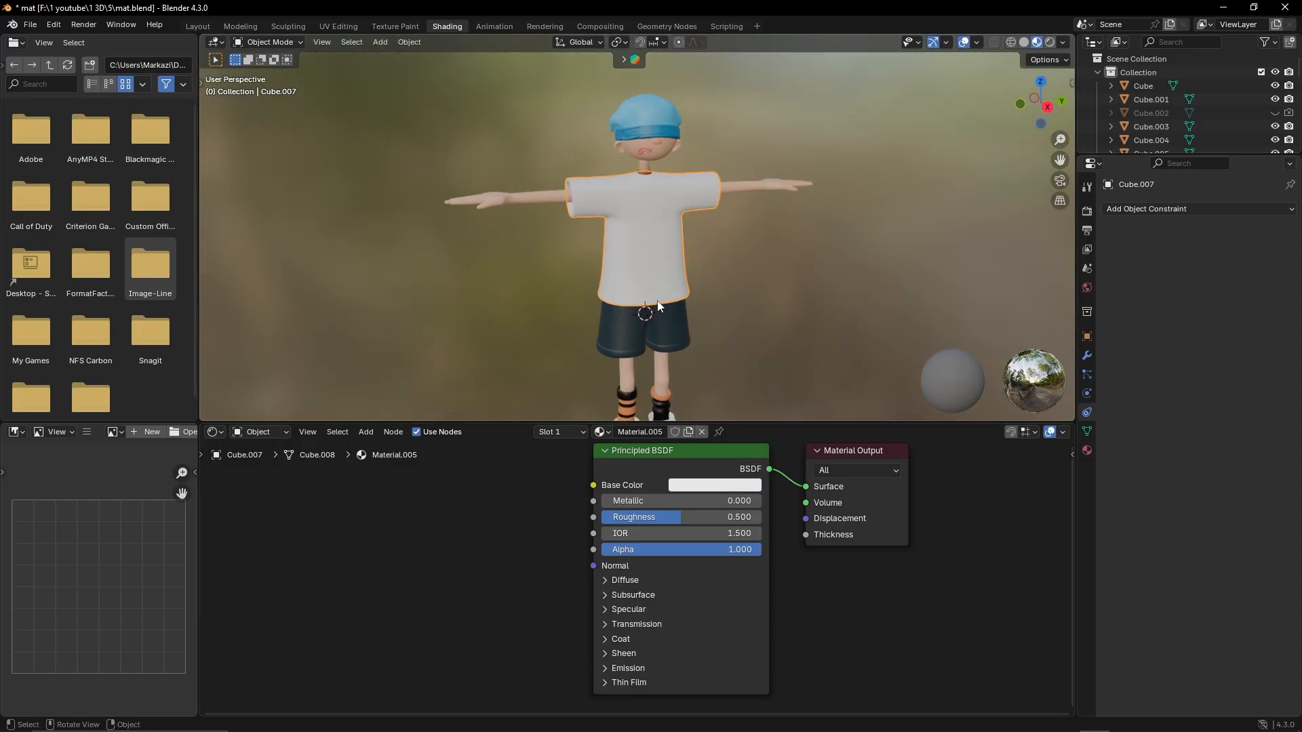
Try darker and brown shades for the shirt's base color
scroll(658, 300, down, 1)
click(715, 486)
click(719, 486)
drag(805, 271, 805, 370)
click(835, 245)
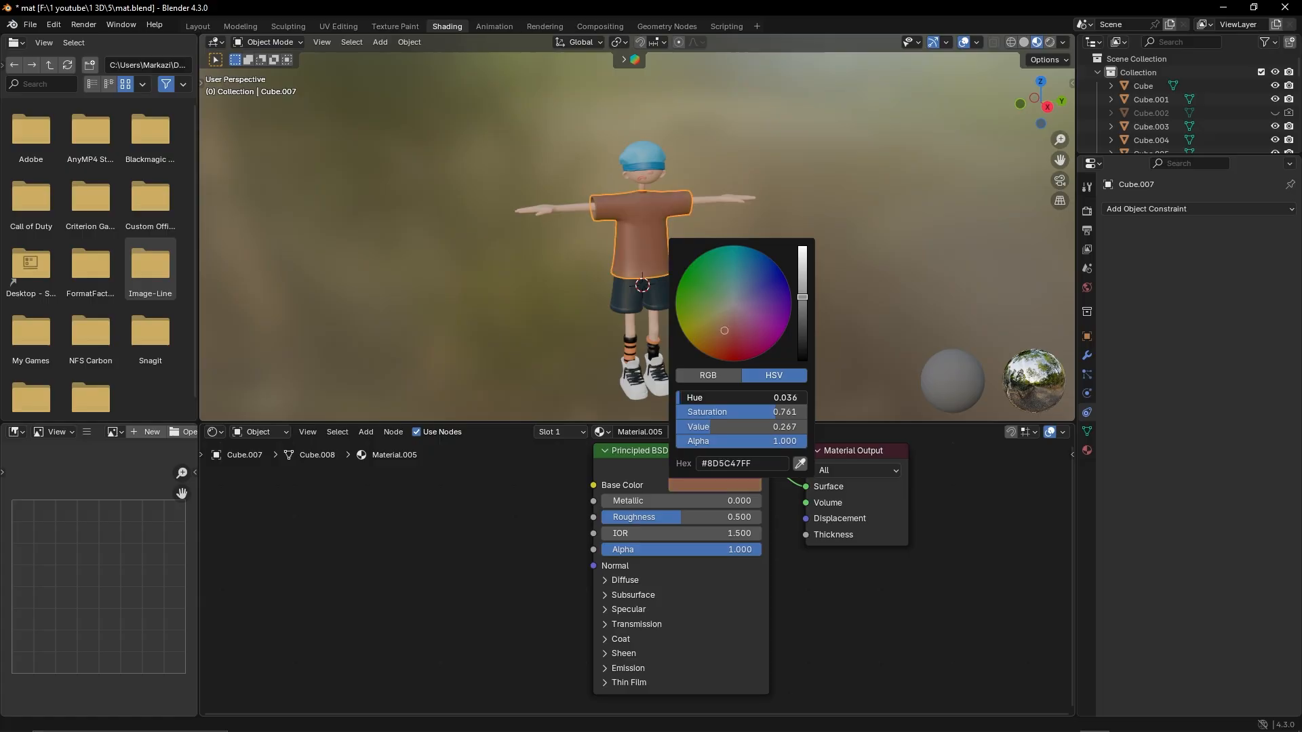
Try a saturated orange base color on the hat band
mouse_move(662, 298)
middle_down()
mouse_move(577, 282)
mouse_move(779, 294)
mouse_move(665, 292)
mouse_move(681, 286)
middle_up()
scroll(633, 286, up, 8)
click(632, 286)
scroll(625, 274, down, 7)
scroll(681, 286, up, 6)
click(664, 340)
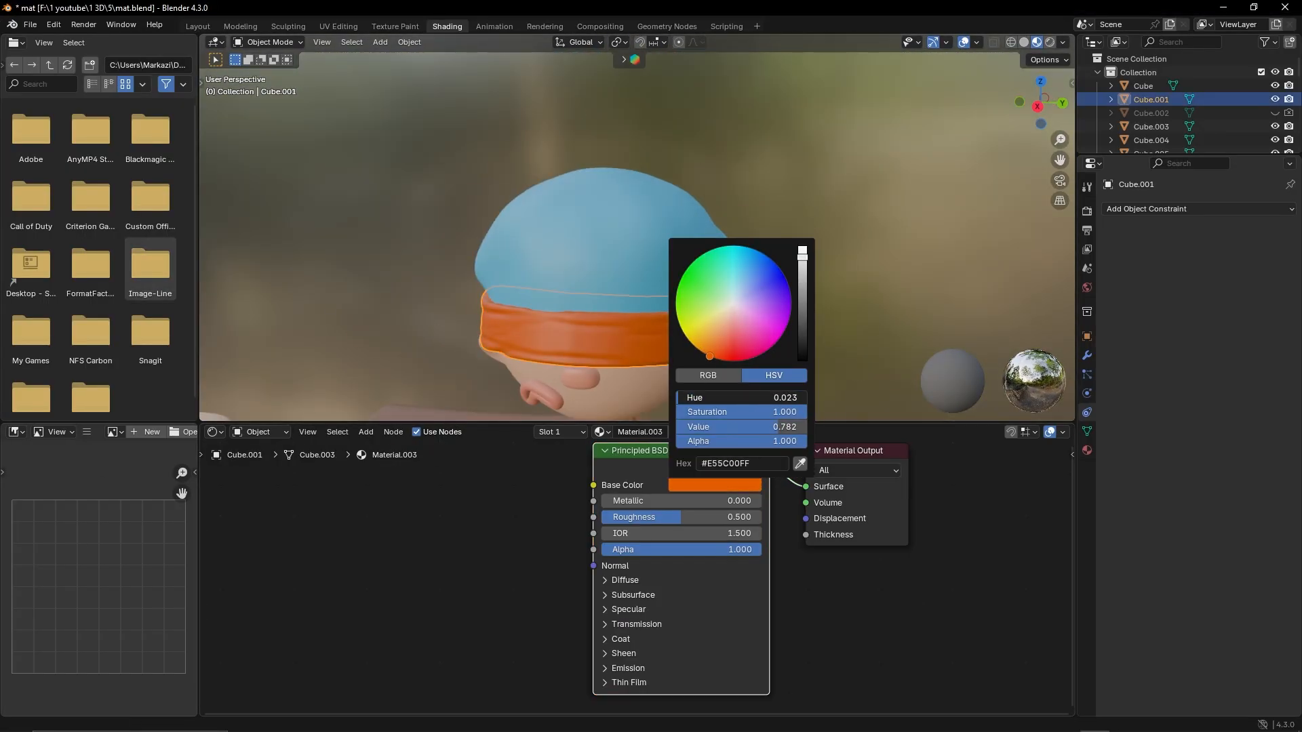
click(718, 349)
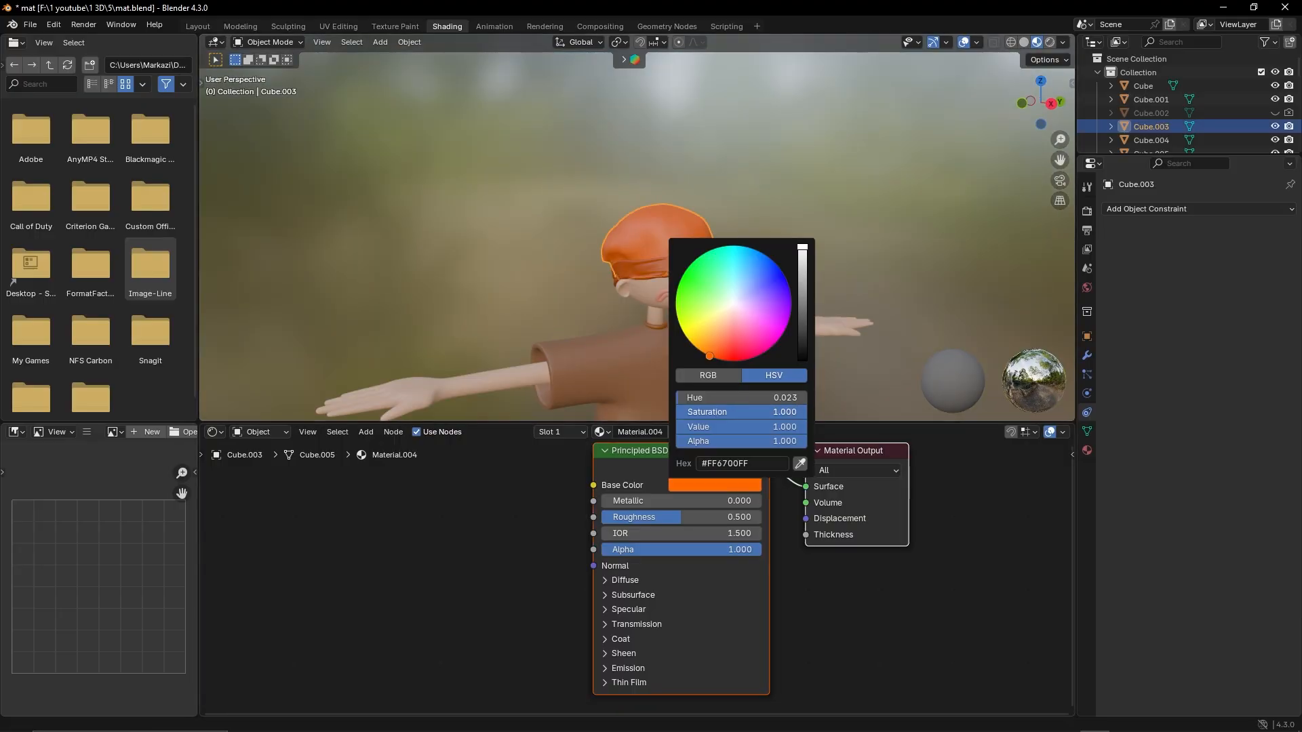
Select rings of faces on the wrinkled black sock in Edit Mode and assign the orange Material.009 to them
scroll(637, 237, down, 5)
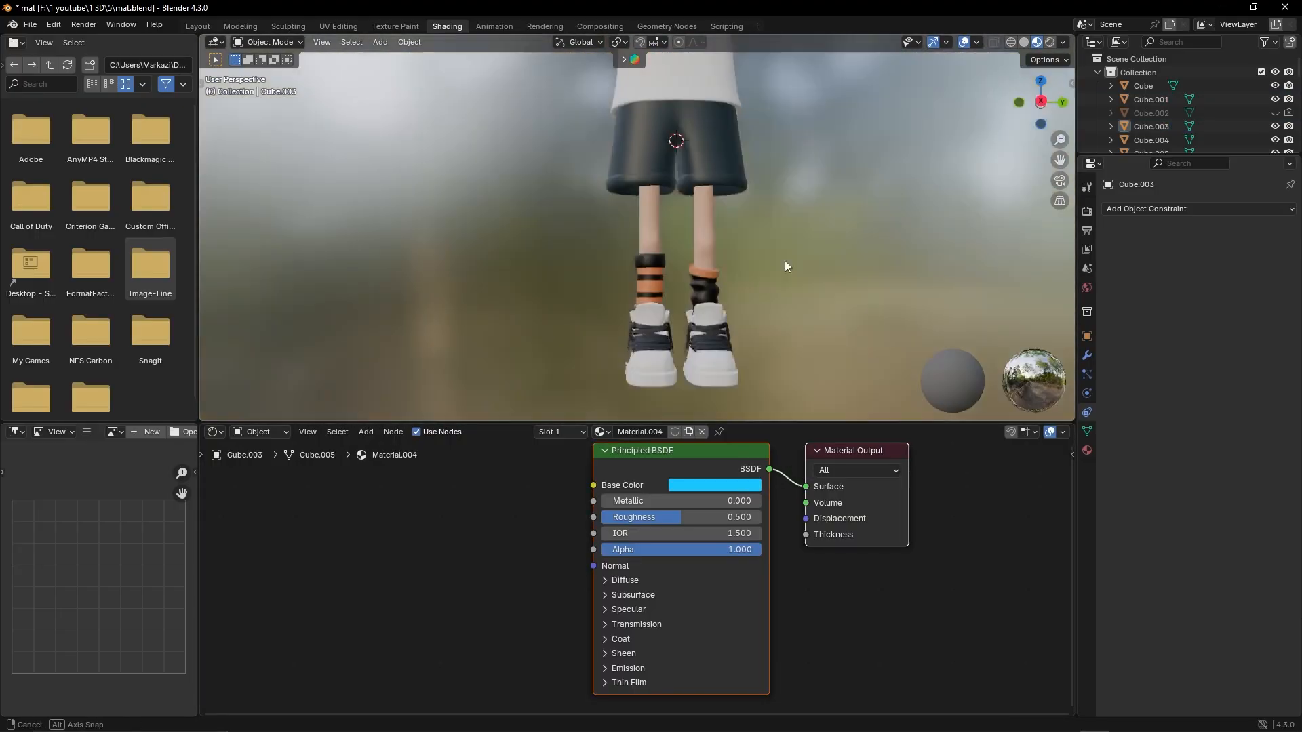
scroll(654, 356, down, 4)
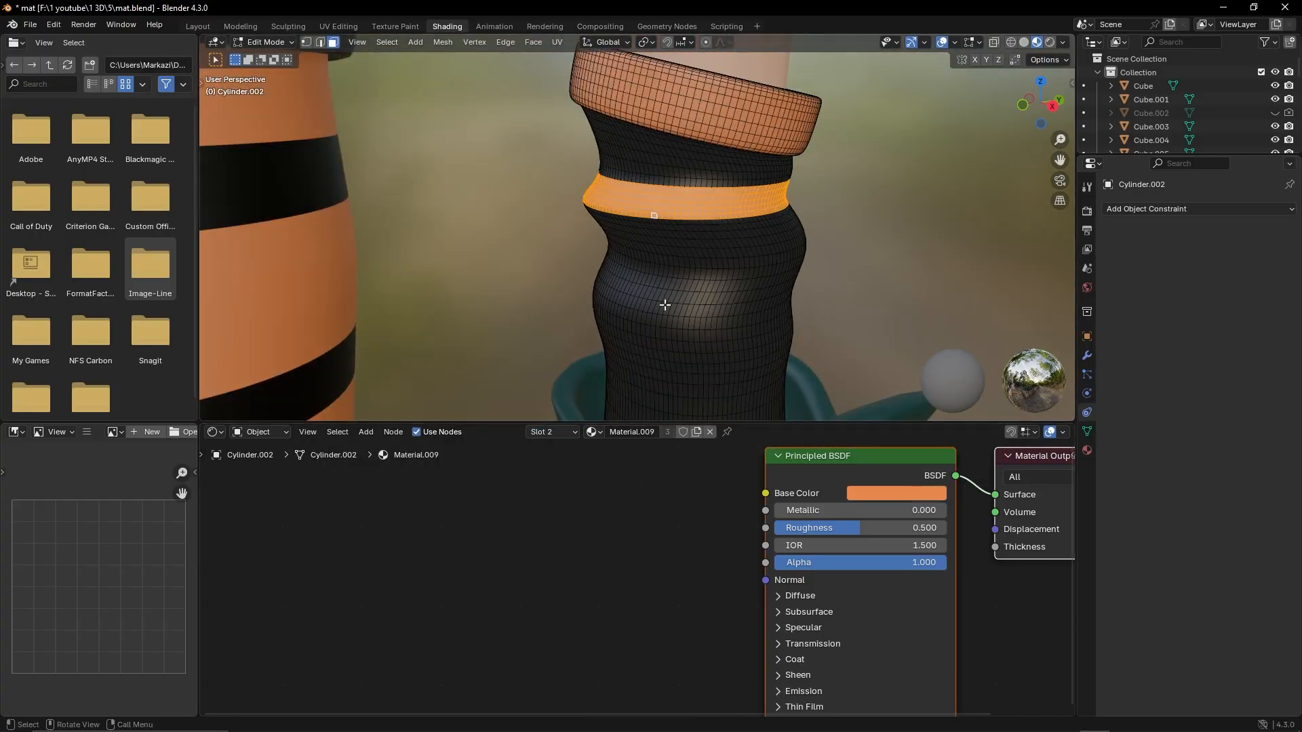
click(538, 432)
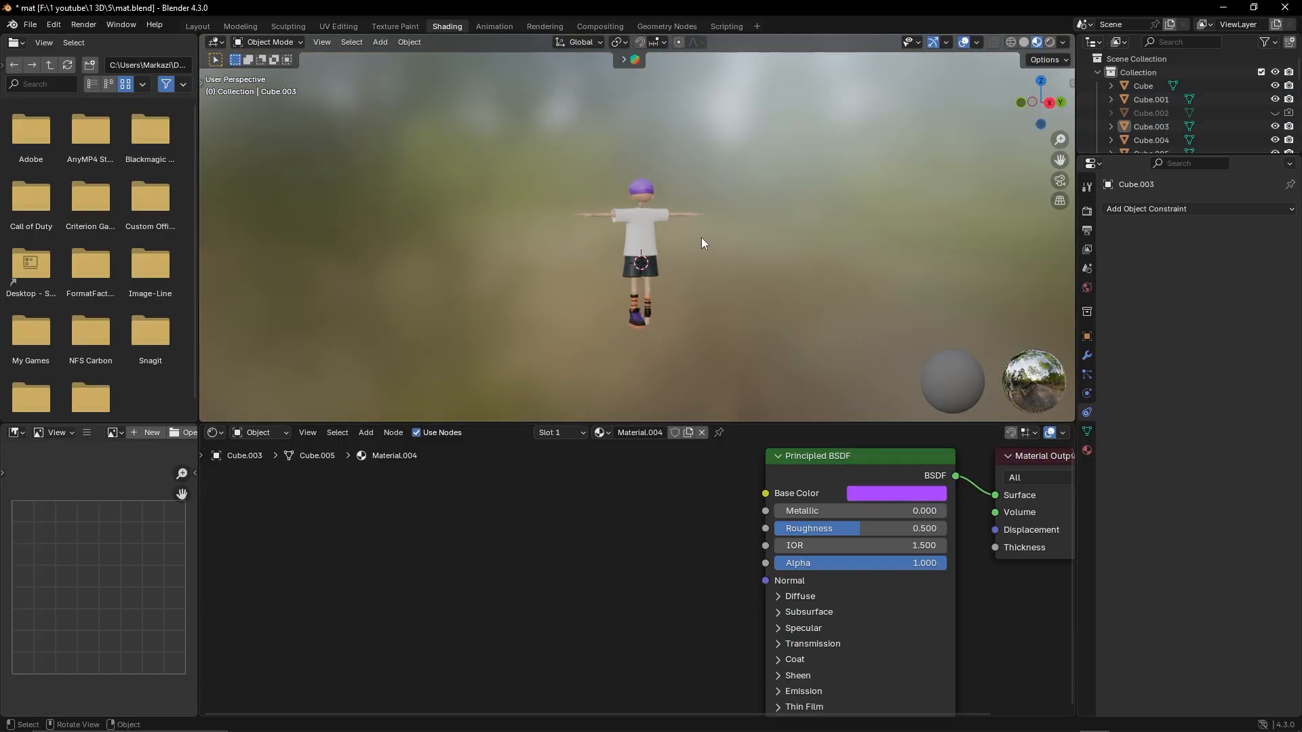
Try a blue base color on the hat crown and view the whole character
middle_drag(702, 244, 695, 280)
scroll(695, 280, up, 4)
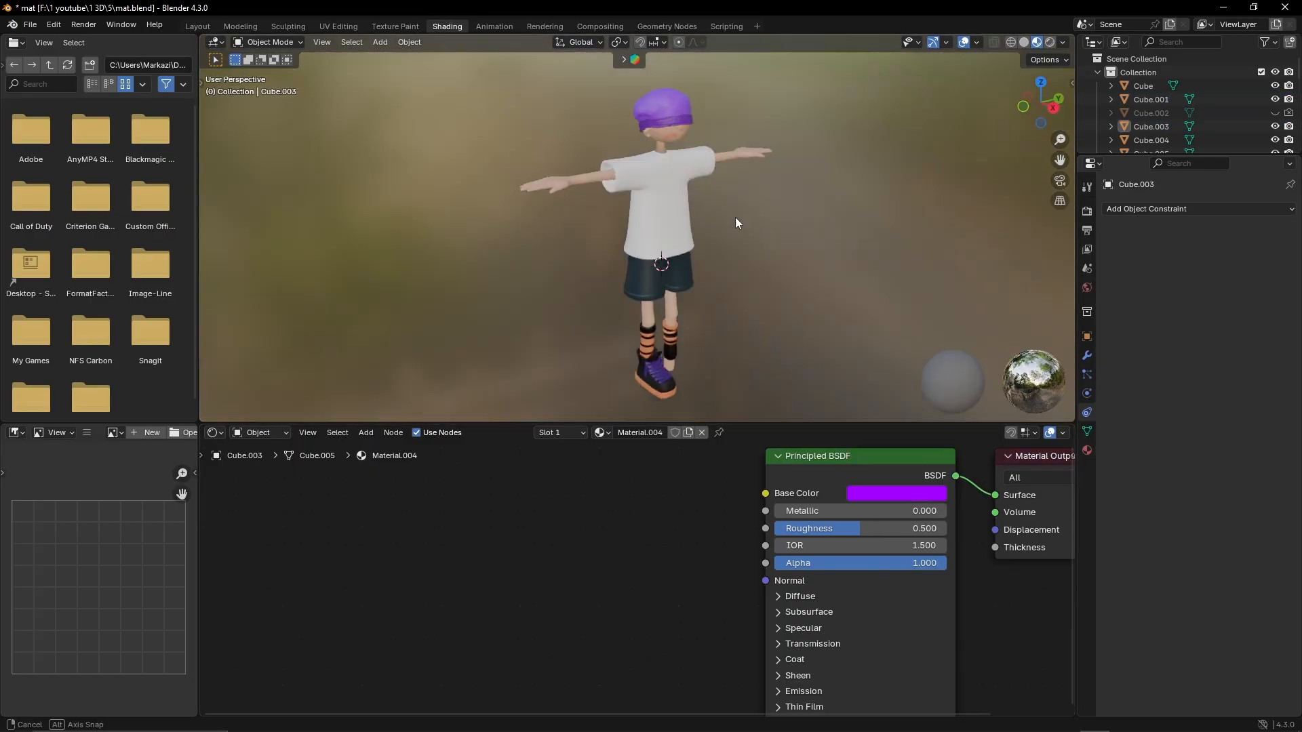
middle_drag(742, 224, 779, 262)
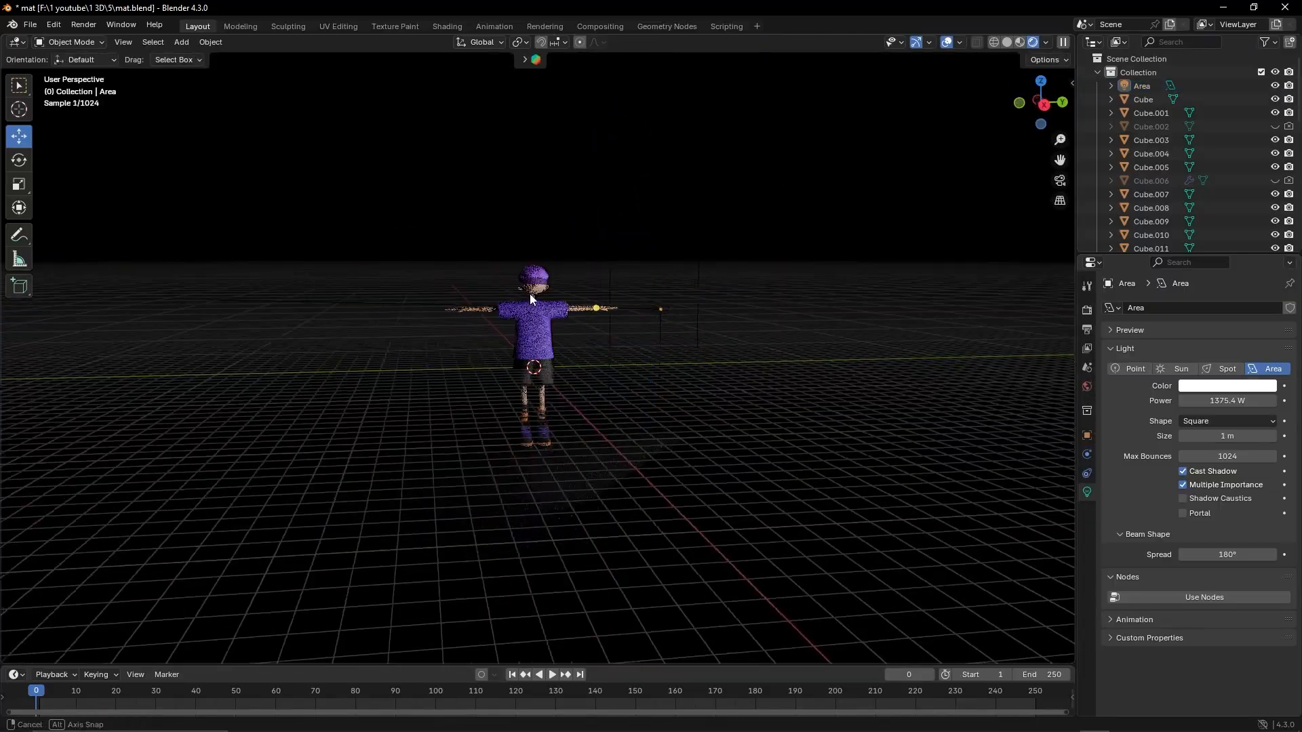
Check the area light with the viewport overlays toggled, and add a second area light to the scene
click(948, 42)
click(948, 42)
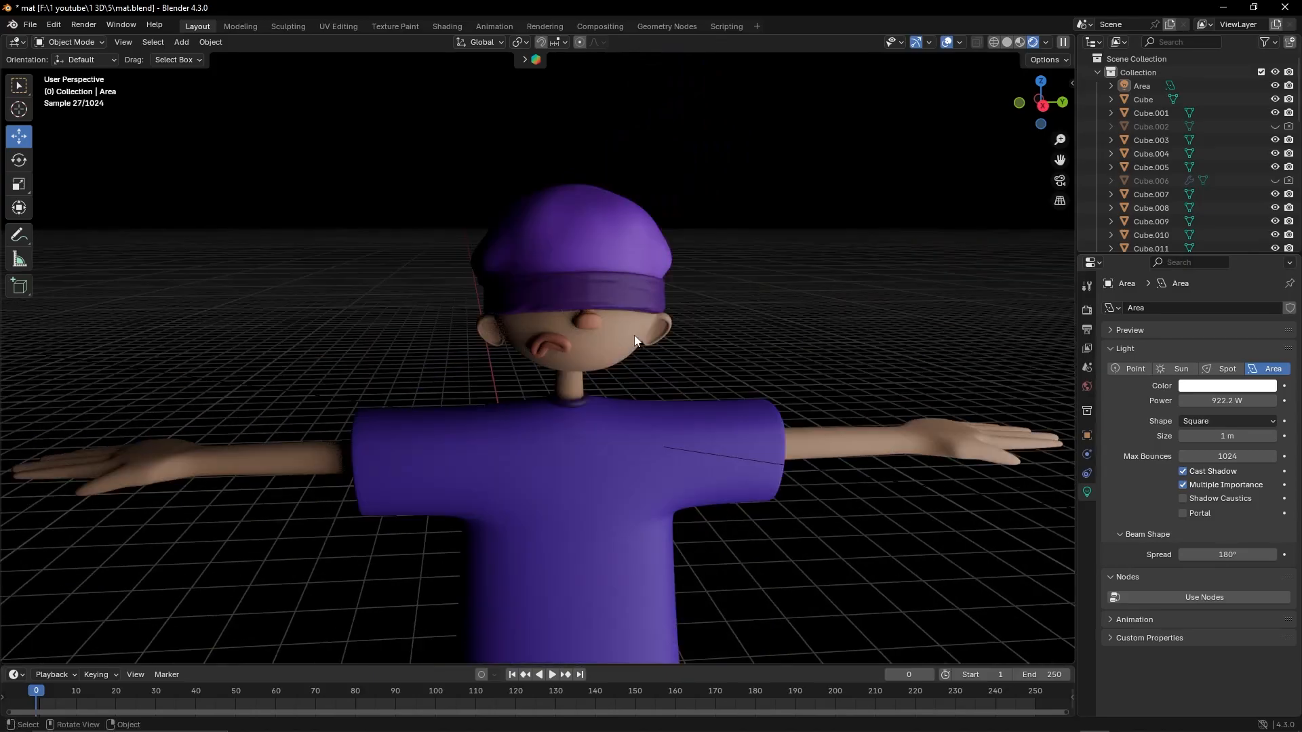
click(181, 42)
mouse_move(224, 221)
click(314, 264)
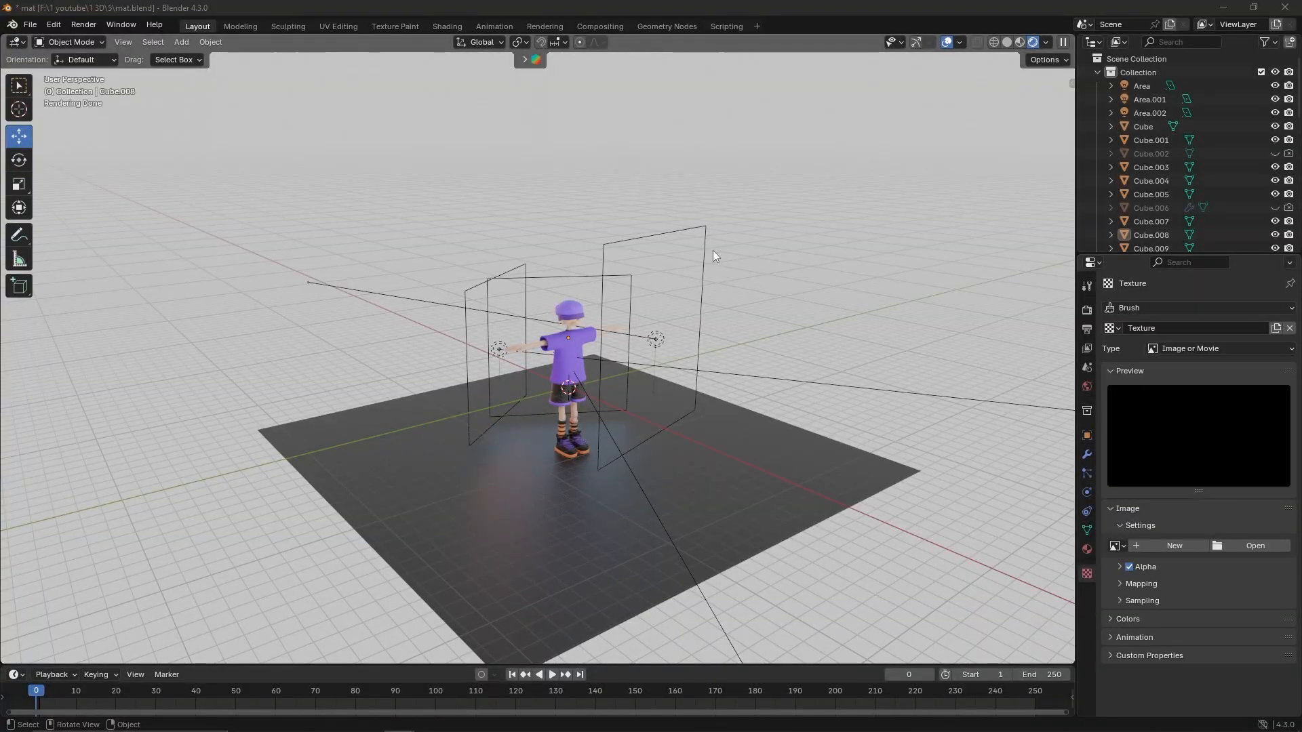
Switch the viewport to Material Preview shading and check the render's maximum samples setting
scroll(538, 399, up, 6)
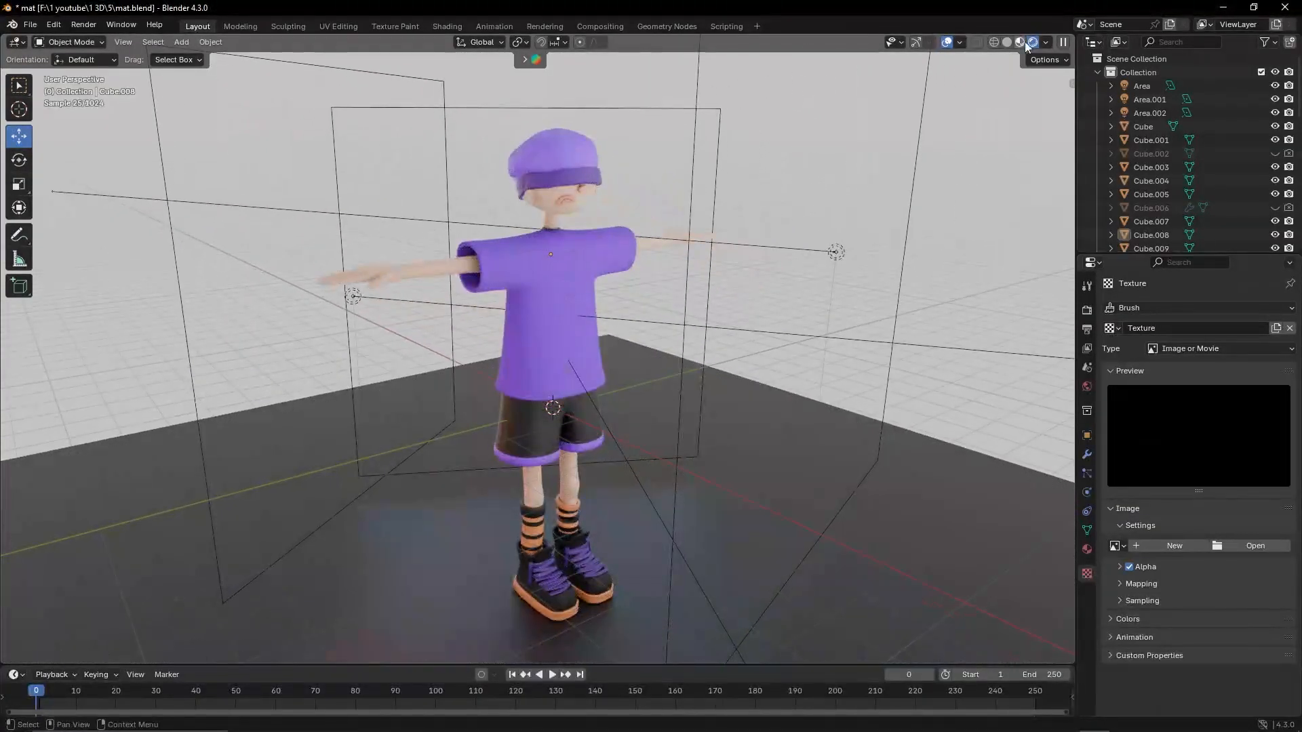
click(1023, 42)
scroll(388, 179, down, 5)
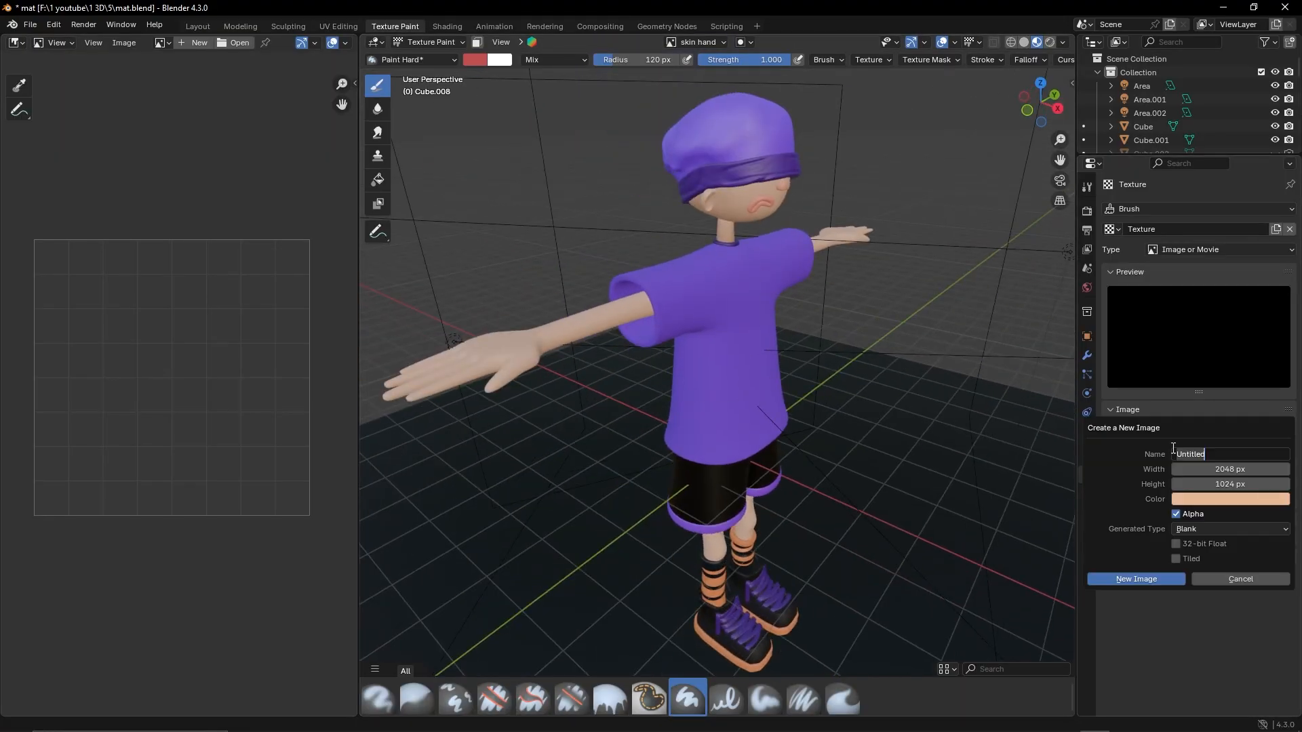
click(1213, 505)
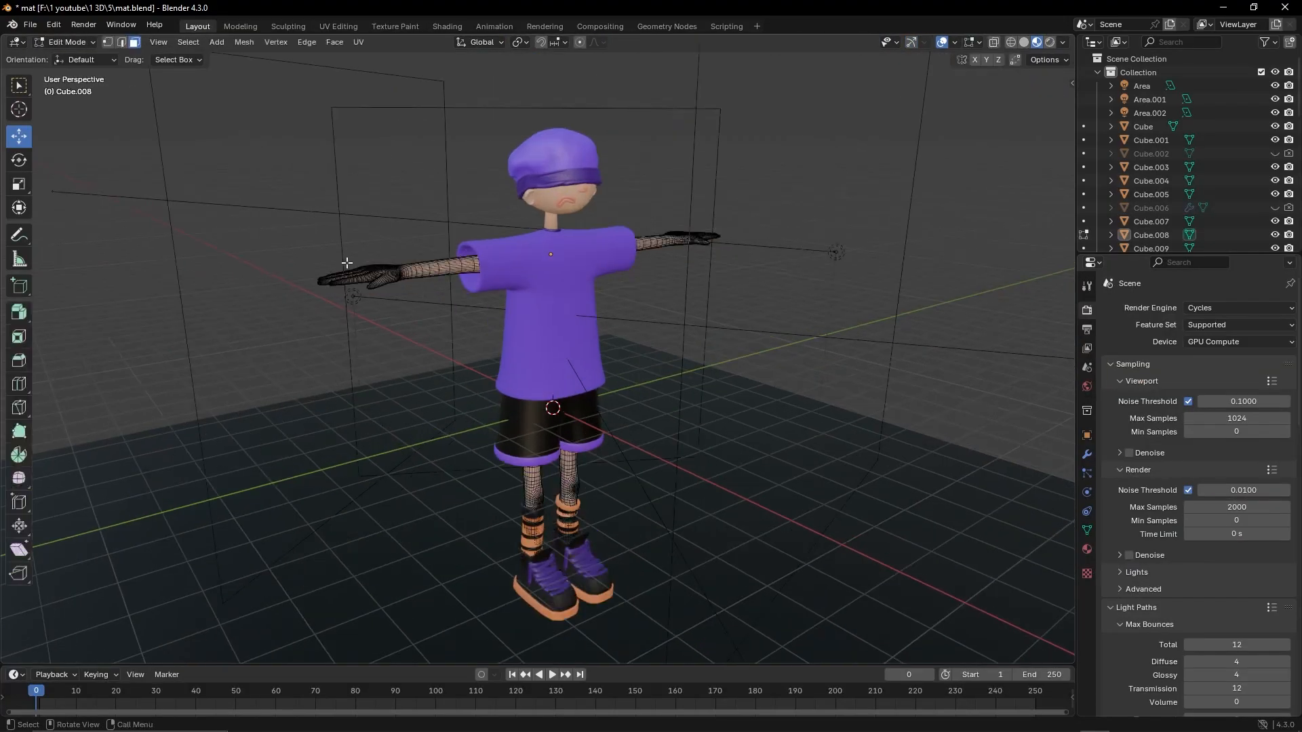
Bring the body's skin material into texture painting and paint red tint onto the skin color body image
right_click(291, 275)
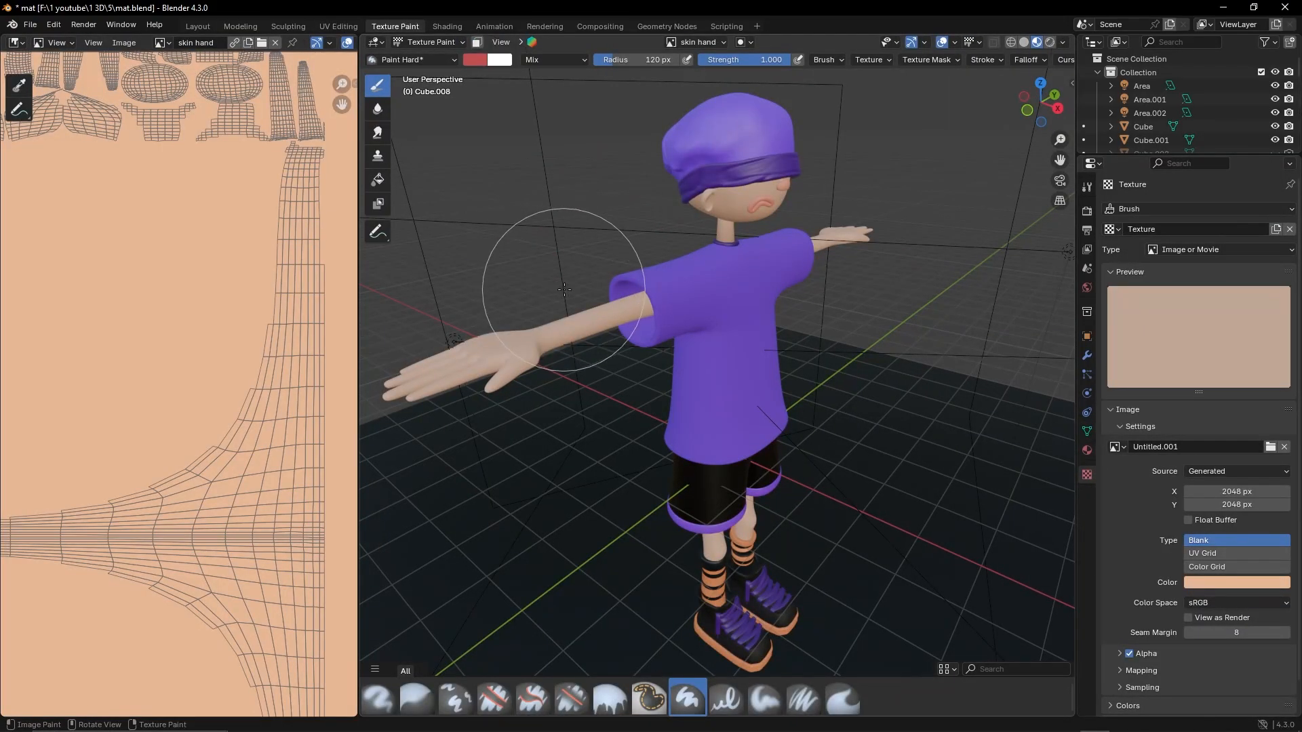
scroll(696, 324, up, 3)
click(1211, 583)
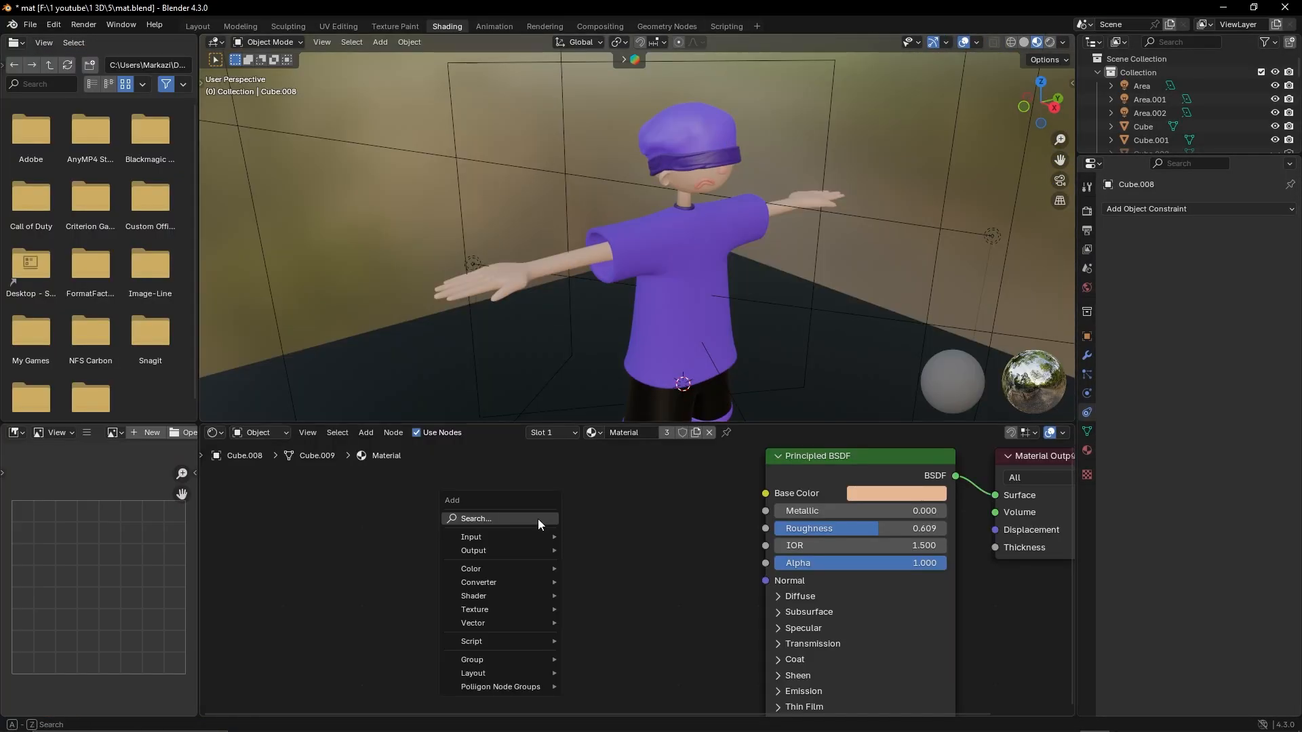
click(374, 27)
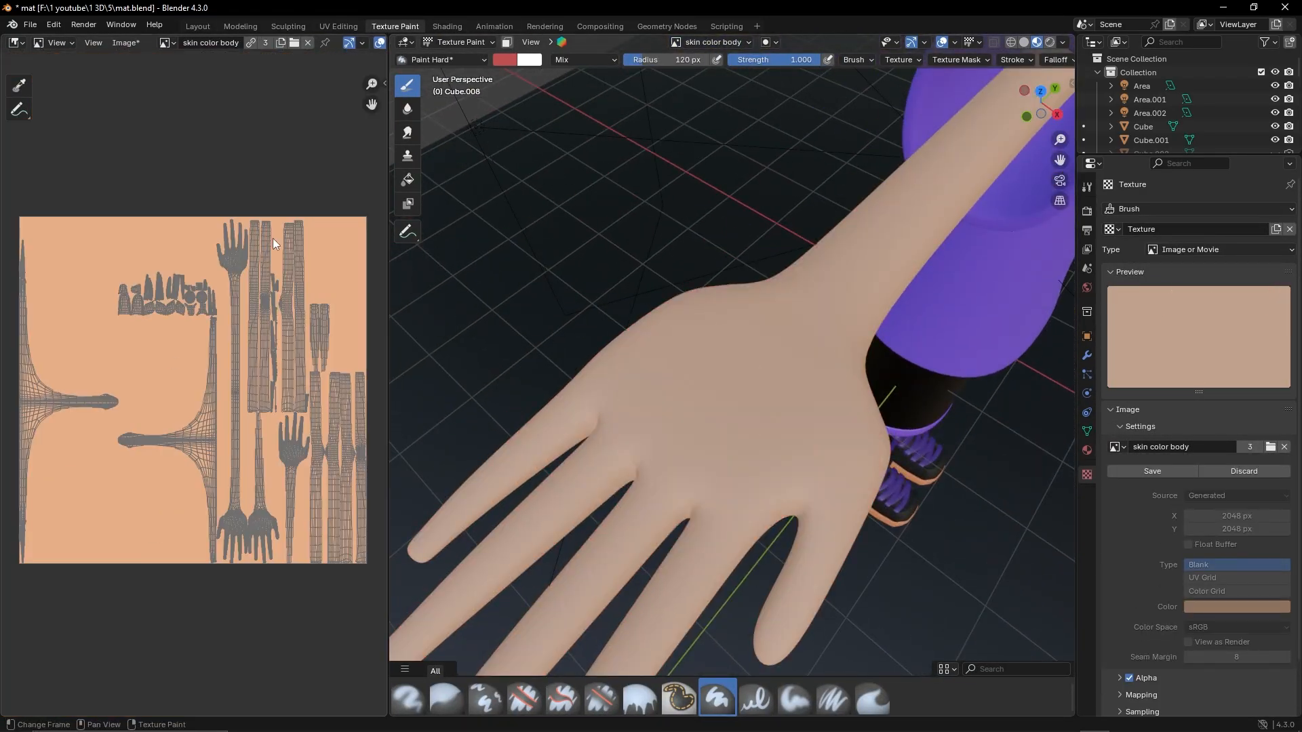
scroll(196, 411, up, 4)
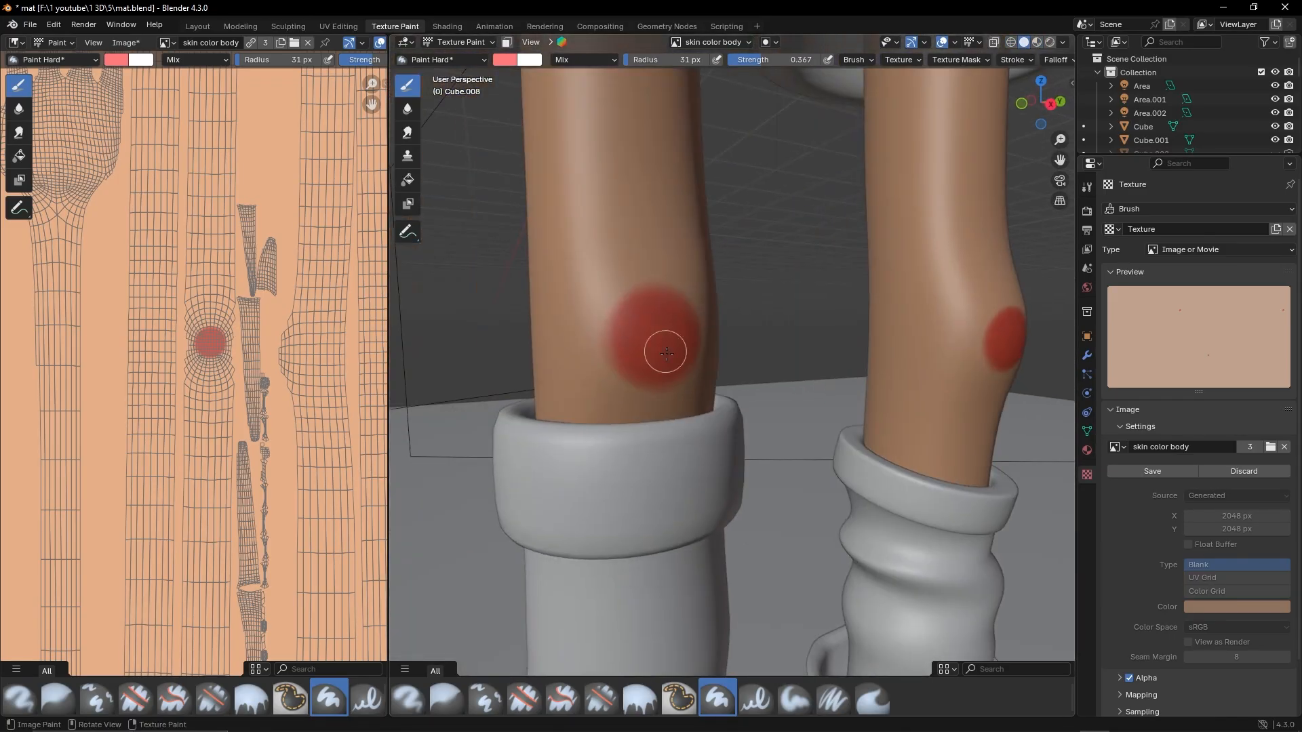
Soften the red paint spots on both knees with the Blur brush at radius 66 px and strength 1.000
middle_drag(667, 354, 860, 293)
scroll(860, 293, up, 4)
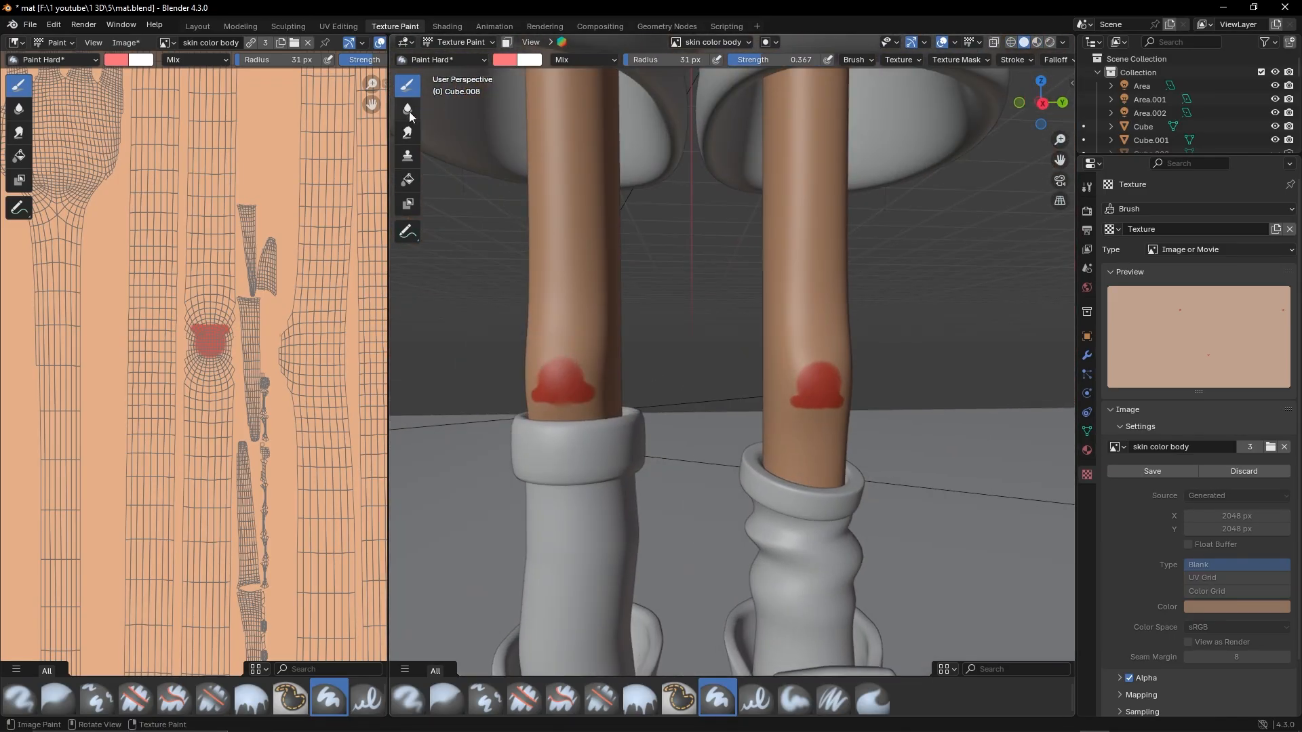
click(408, 132)
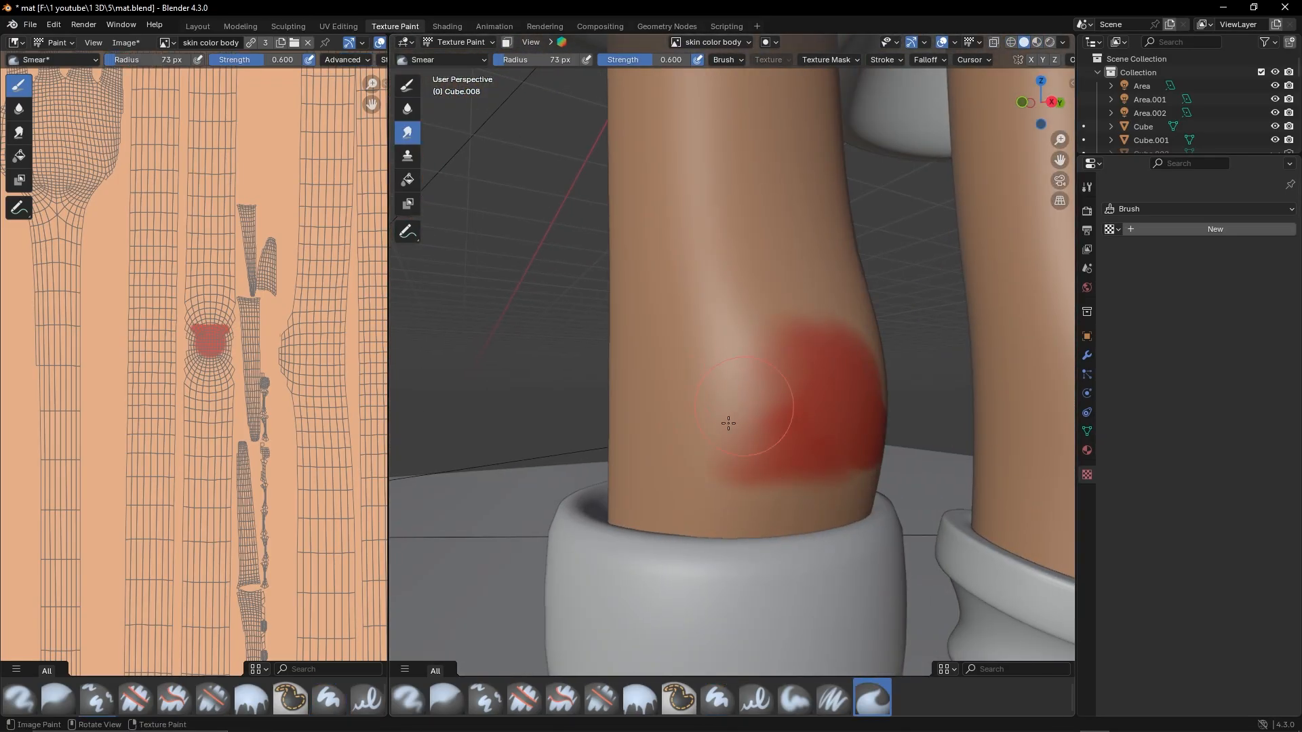
middle_drag(729, 423, 545, 326)
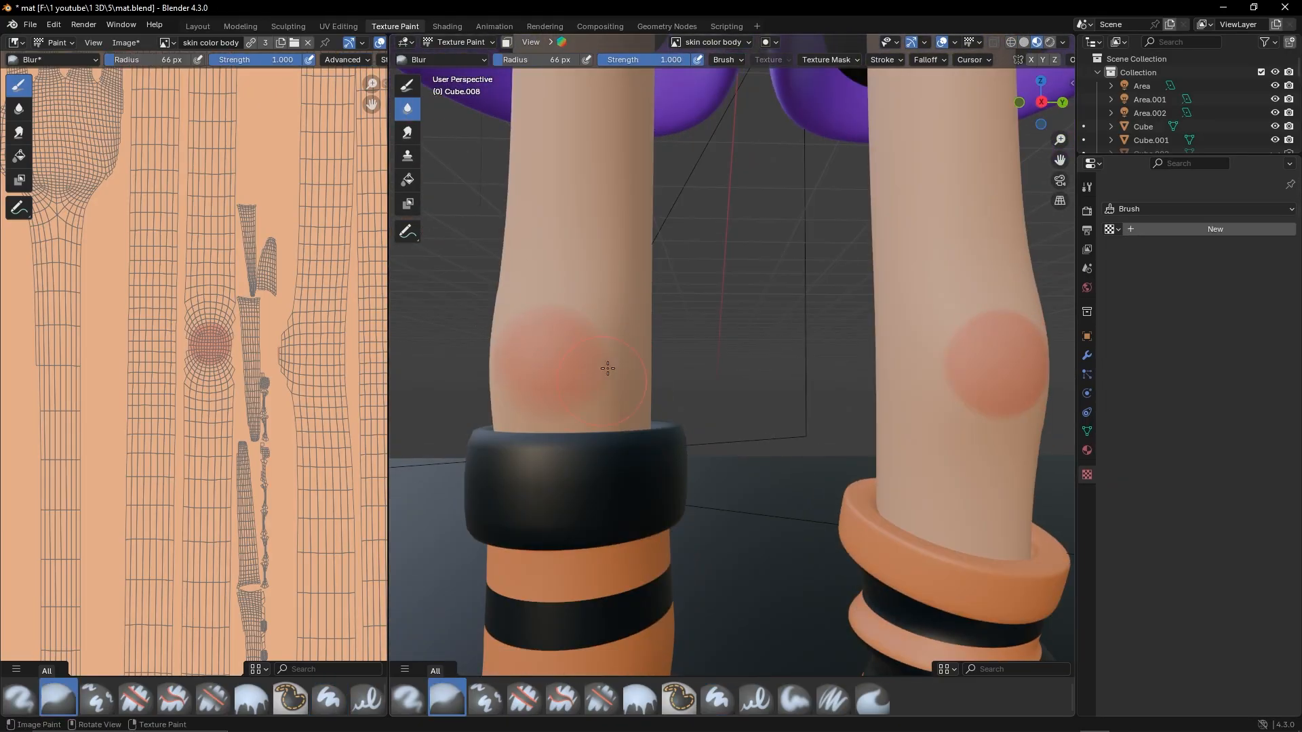
middle_drag(608, 368, 597, 377)
drag(927, 430, 984, 441)
shift+middle_drag(983, 447, 655, 446)
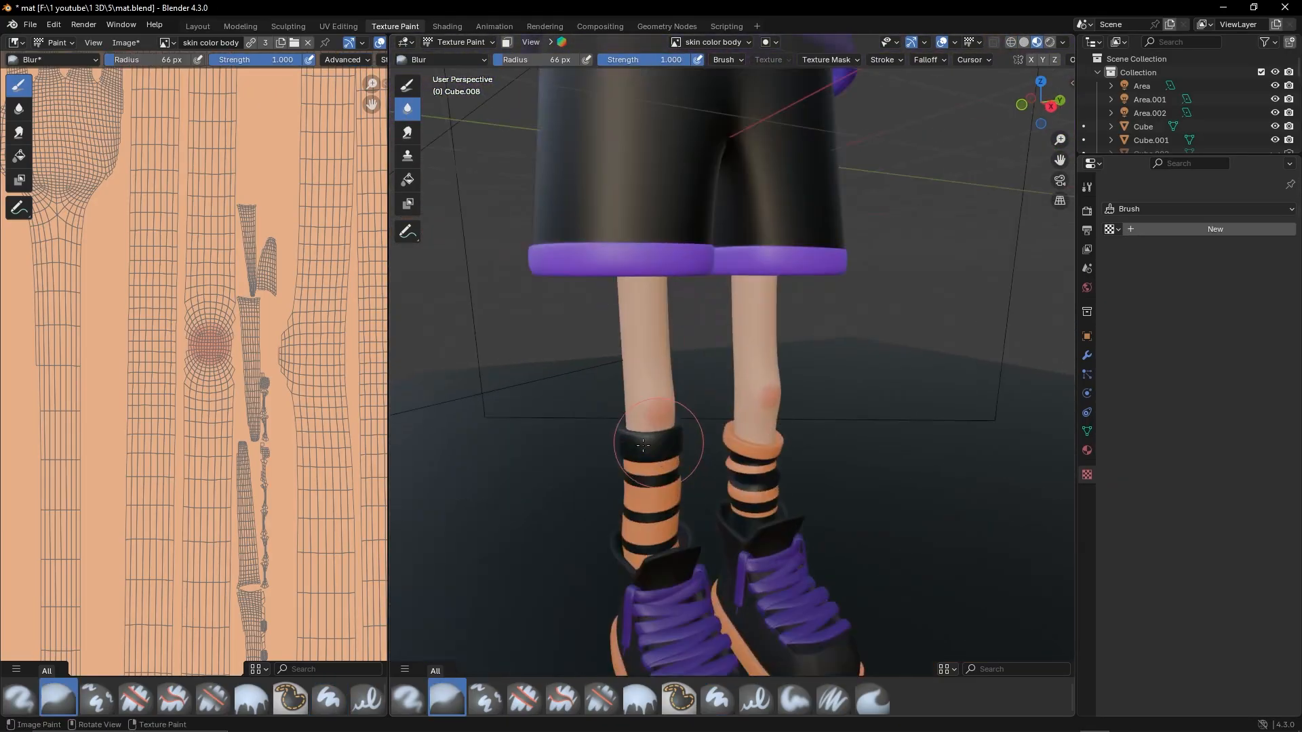
Examine the painted knees, the palm and the whole character, including in rendered shading
scroll(738, 392, down, 6)
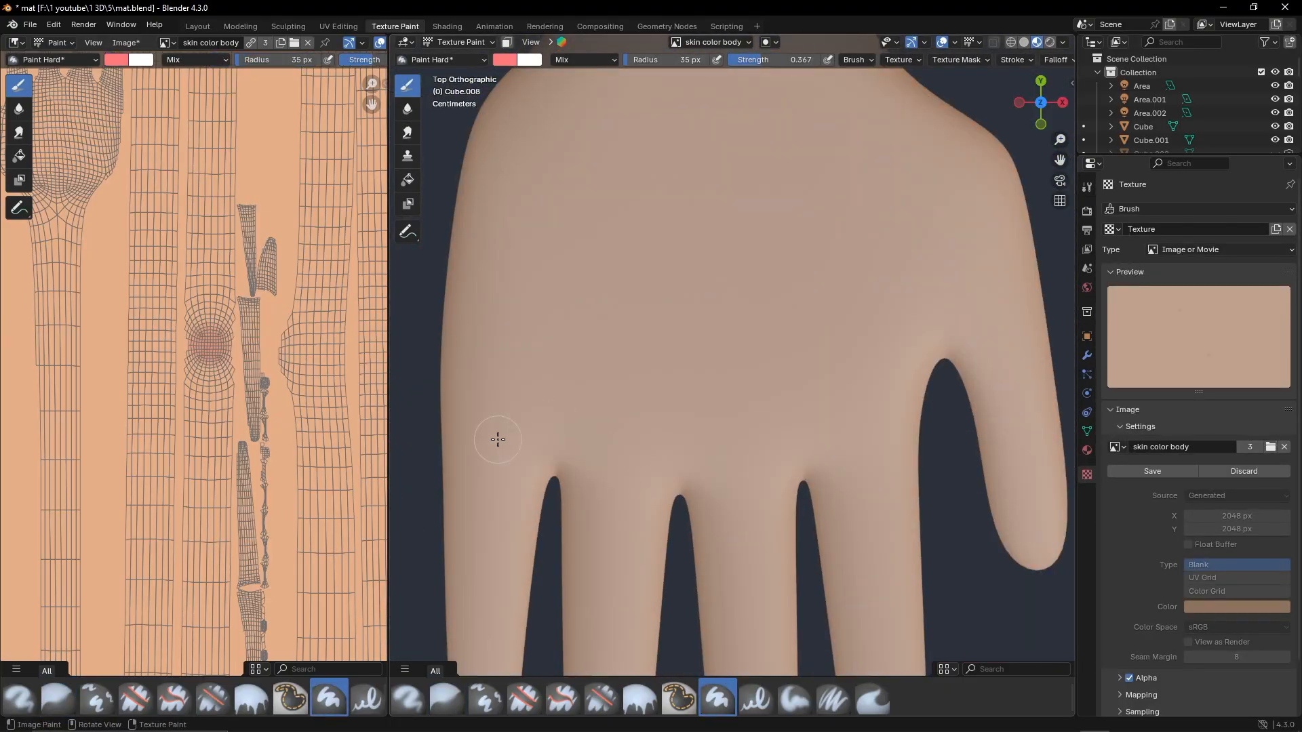
scroll(498, 439, down, 6)
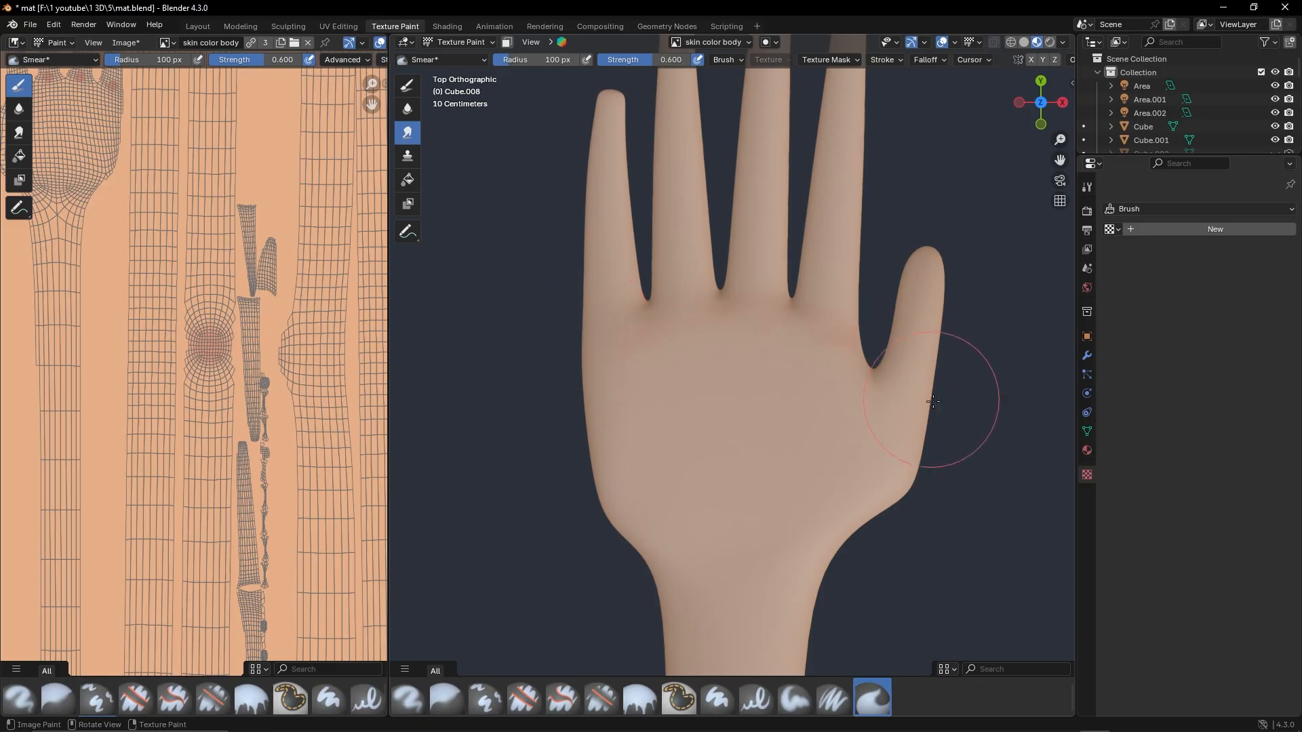
scroll(780, 424, down, 6)
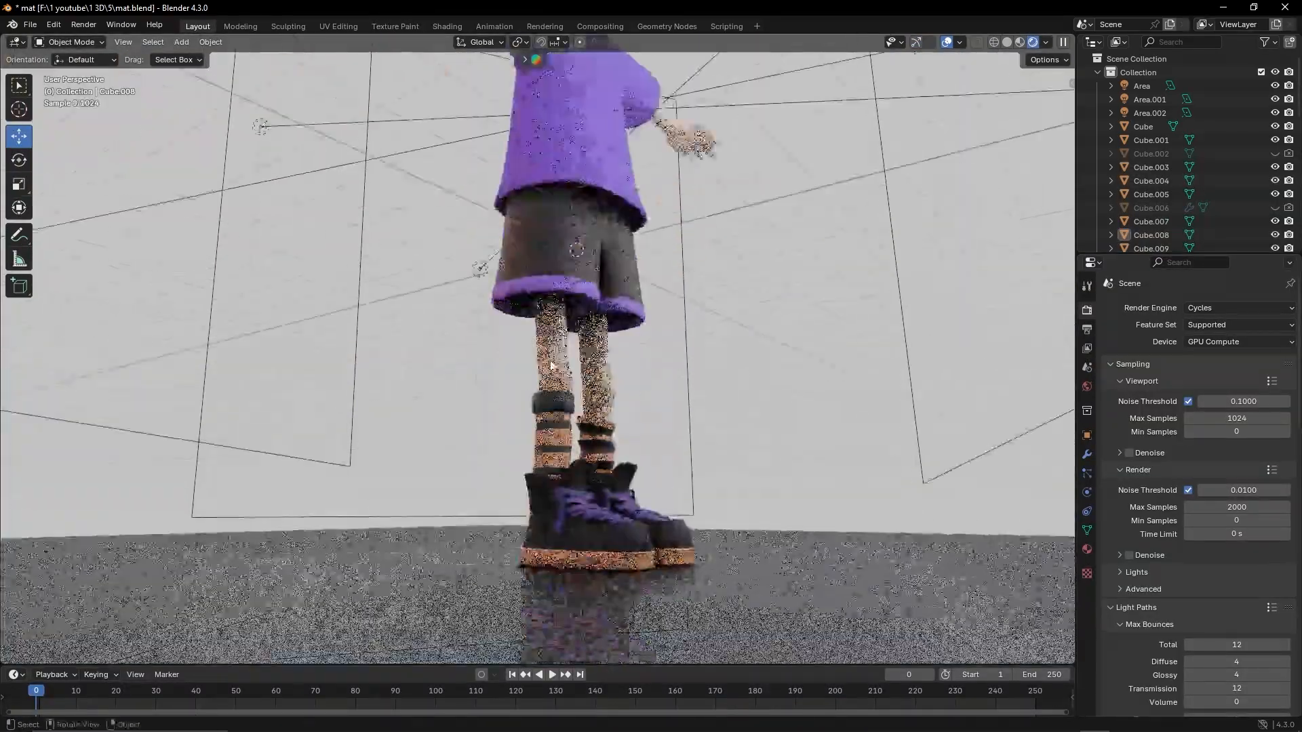
middle_drag(515, 353, 608, 400)
scroll(608, 400, up, 2)
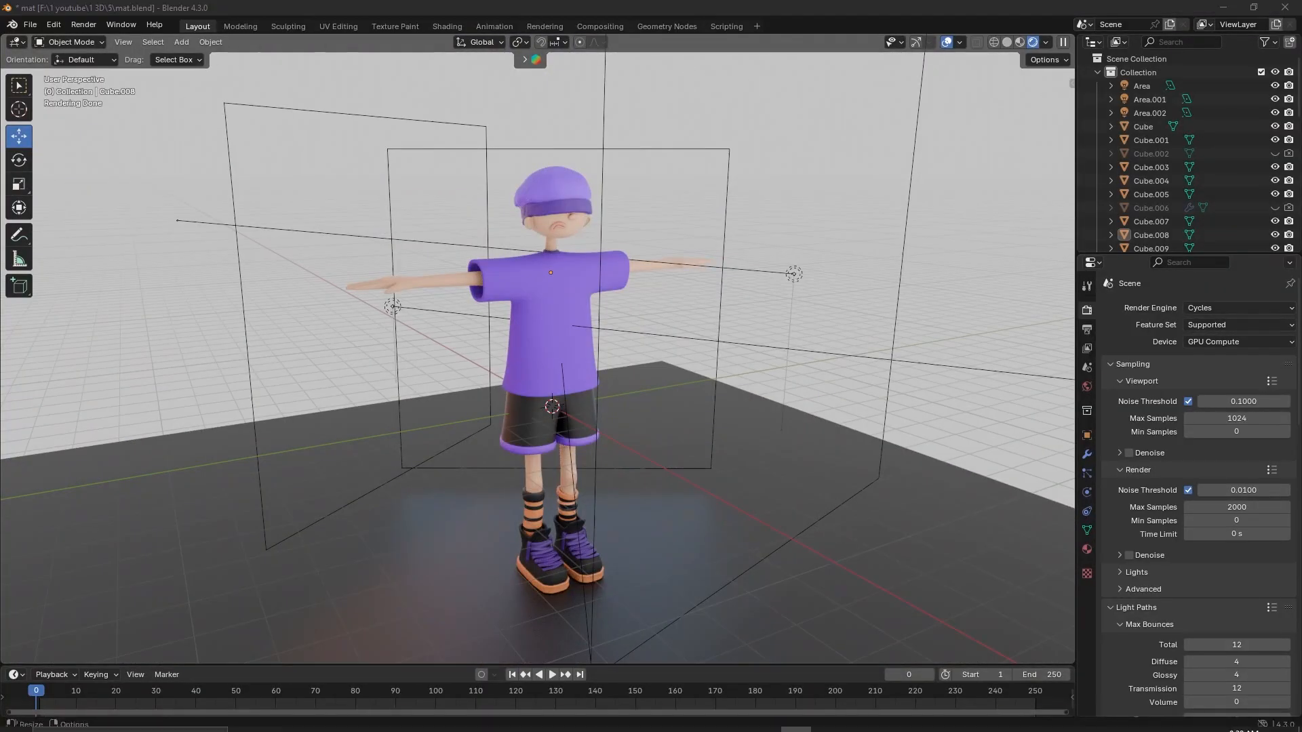
middle_drag(570, 275, 645, 279)
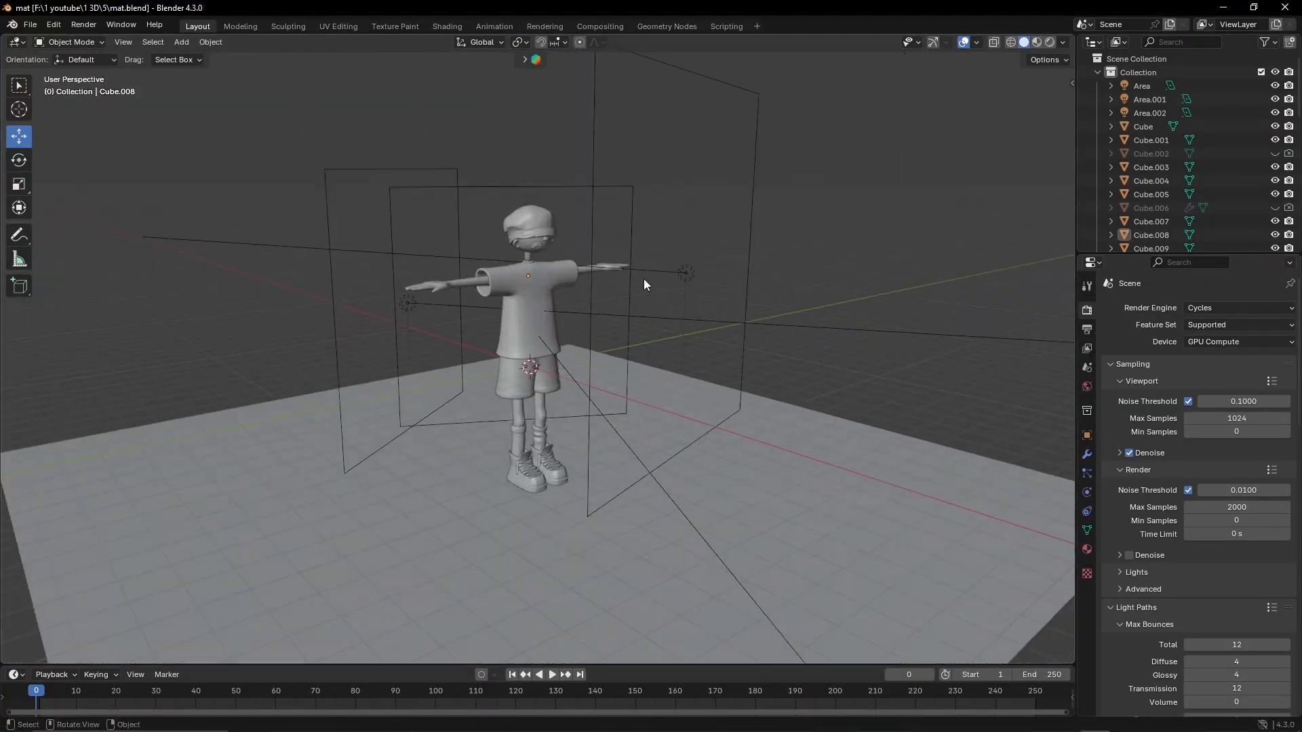
scroll(644, 279, down, 5)
Try to bring the sticker images from the stikers folder into the scene as image empties, and delete them
click(181, 42)
click(31, 25)
mouse_move(52, 24)
click(87, 200)
click(224, 30)
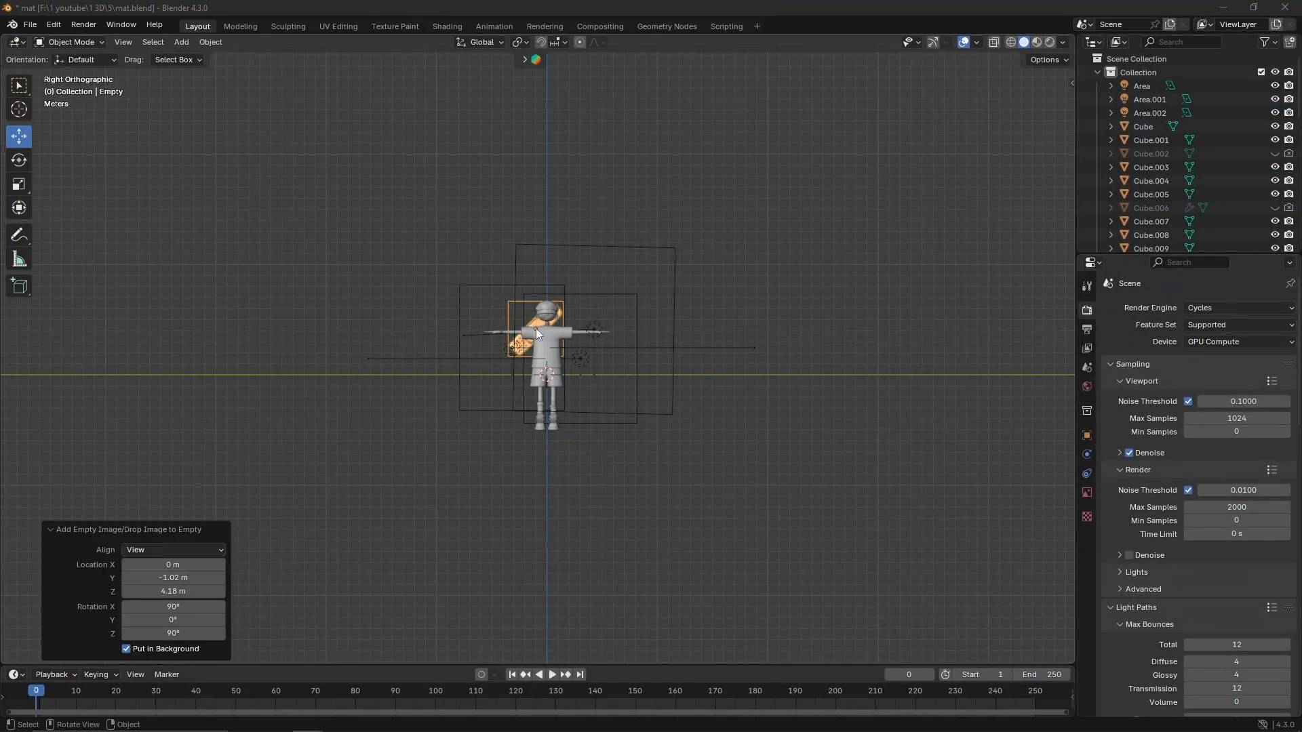
middle_drag(536, 328, 695, 296)
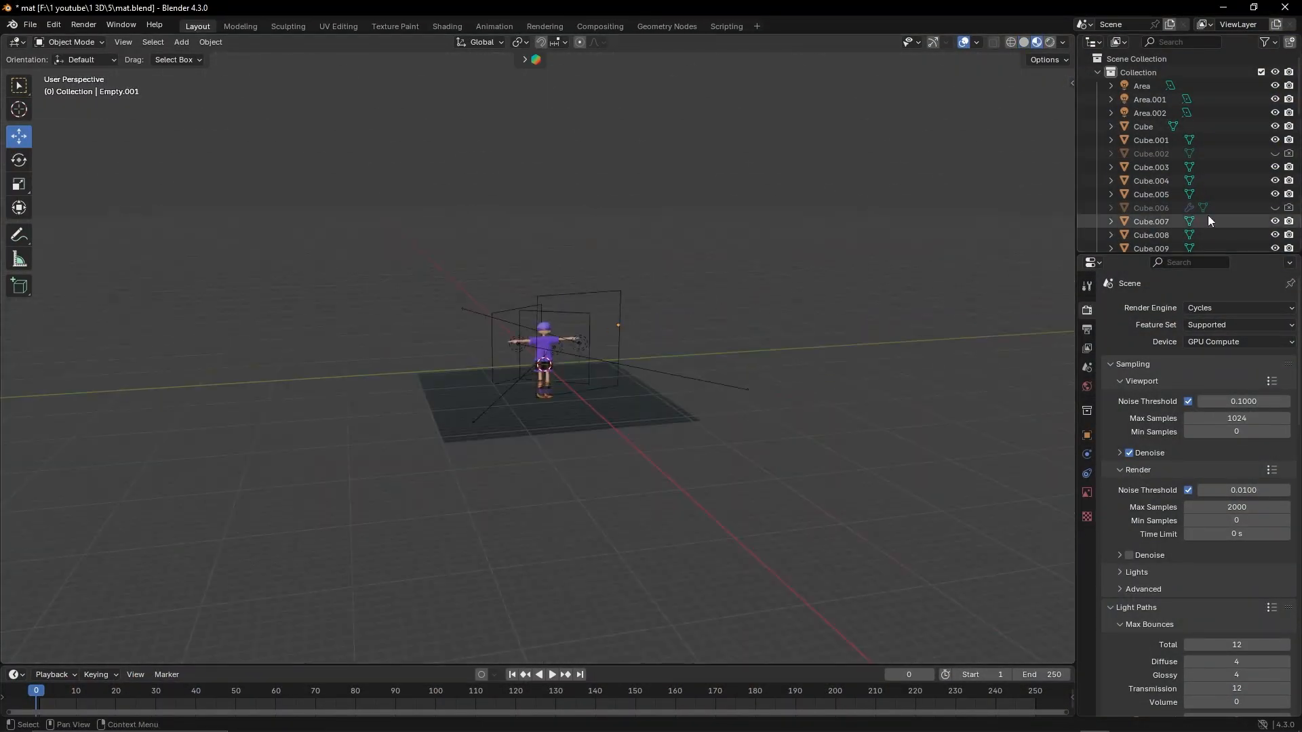
key(s)
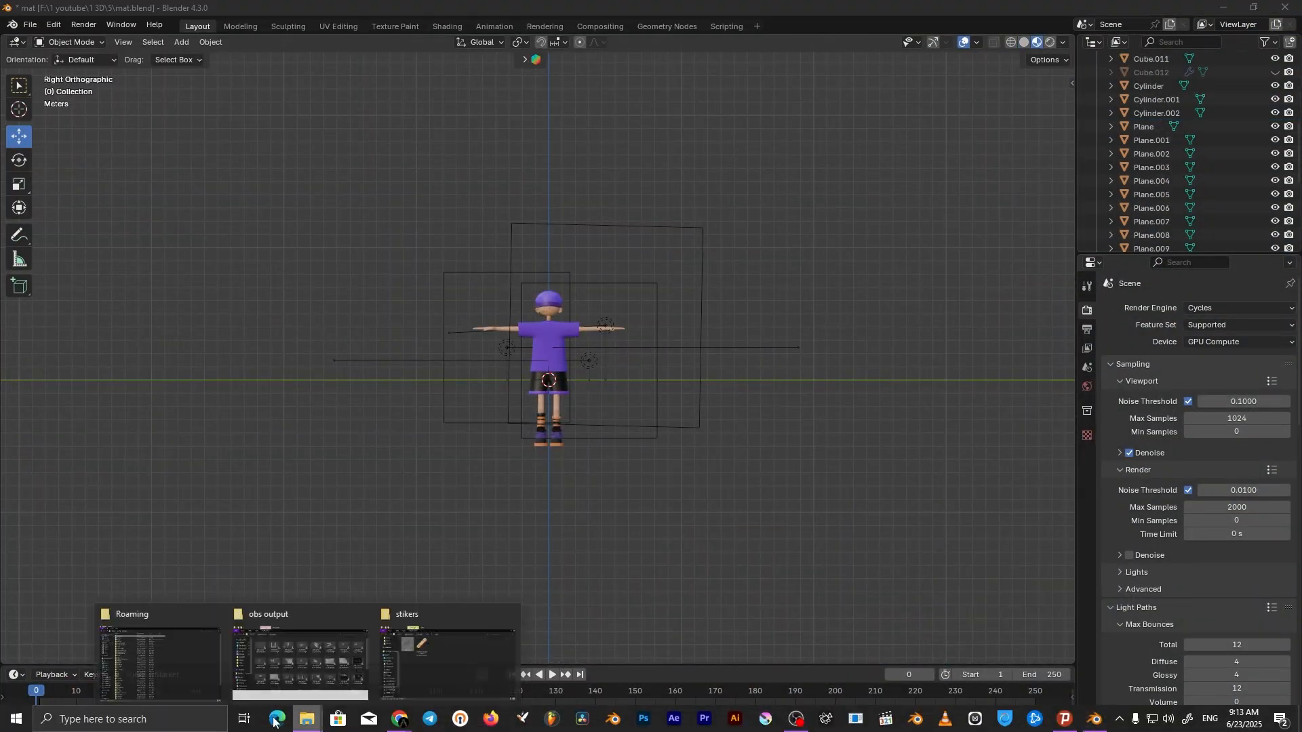
middle_drag(613, 202, 585, 315)
key(Delete)
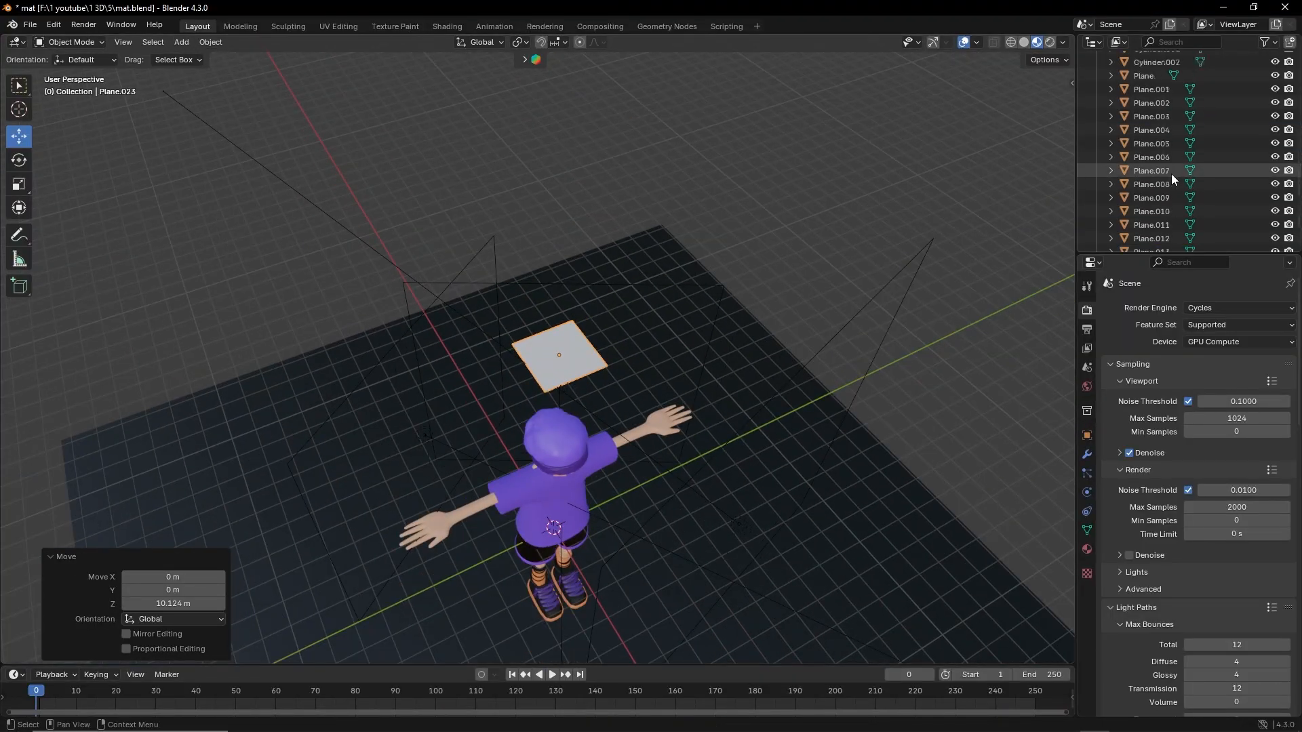
Texture a new plane with the cartoon band-aid image's color and alpha, and rotate it 90° about the global Y axis
click(447, 26)
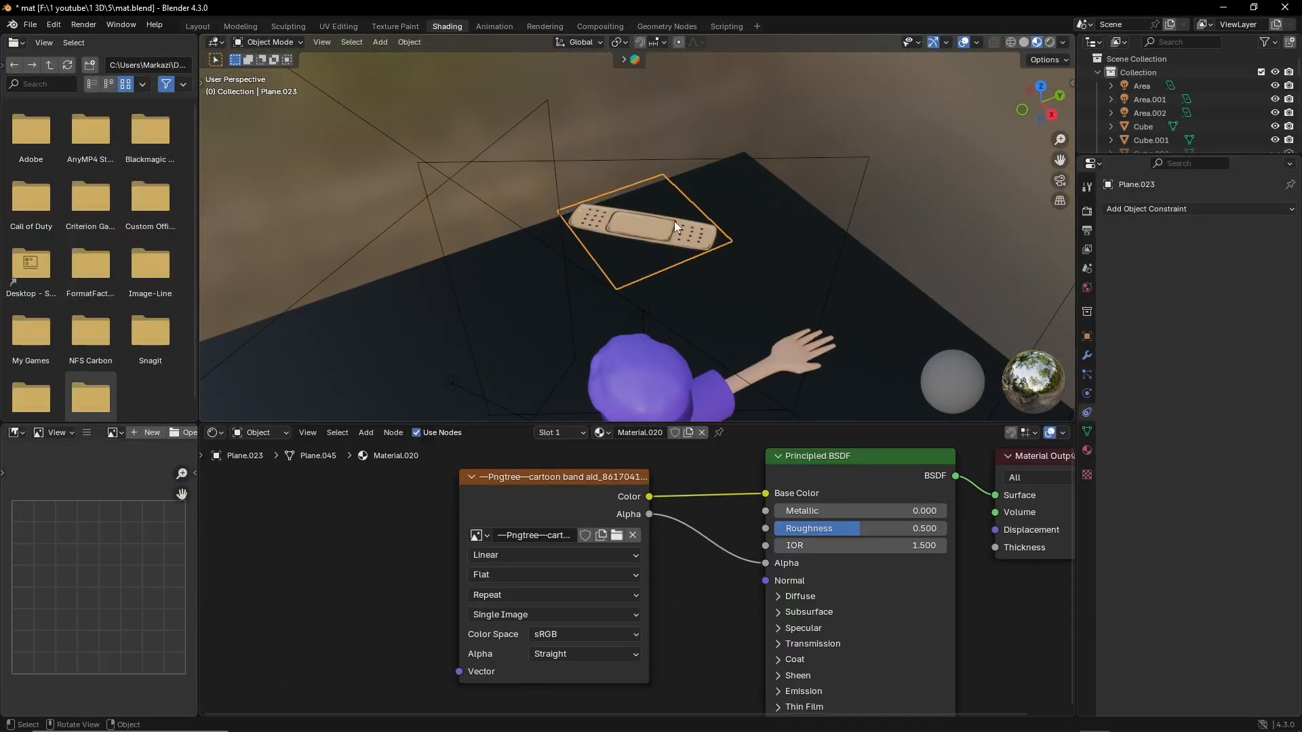
middle_drag(674, 226, 683, 285)
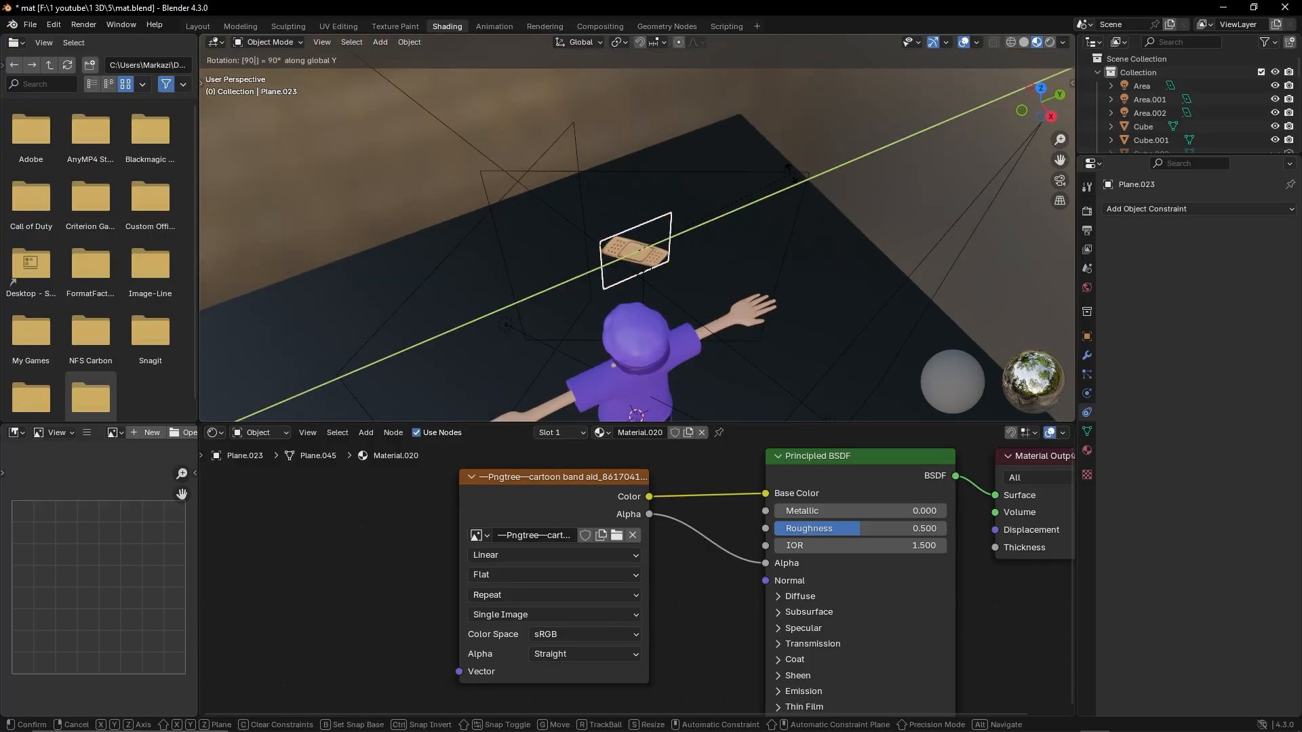
click(505, 57)
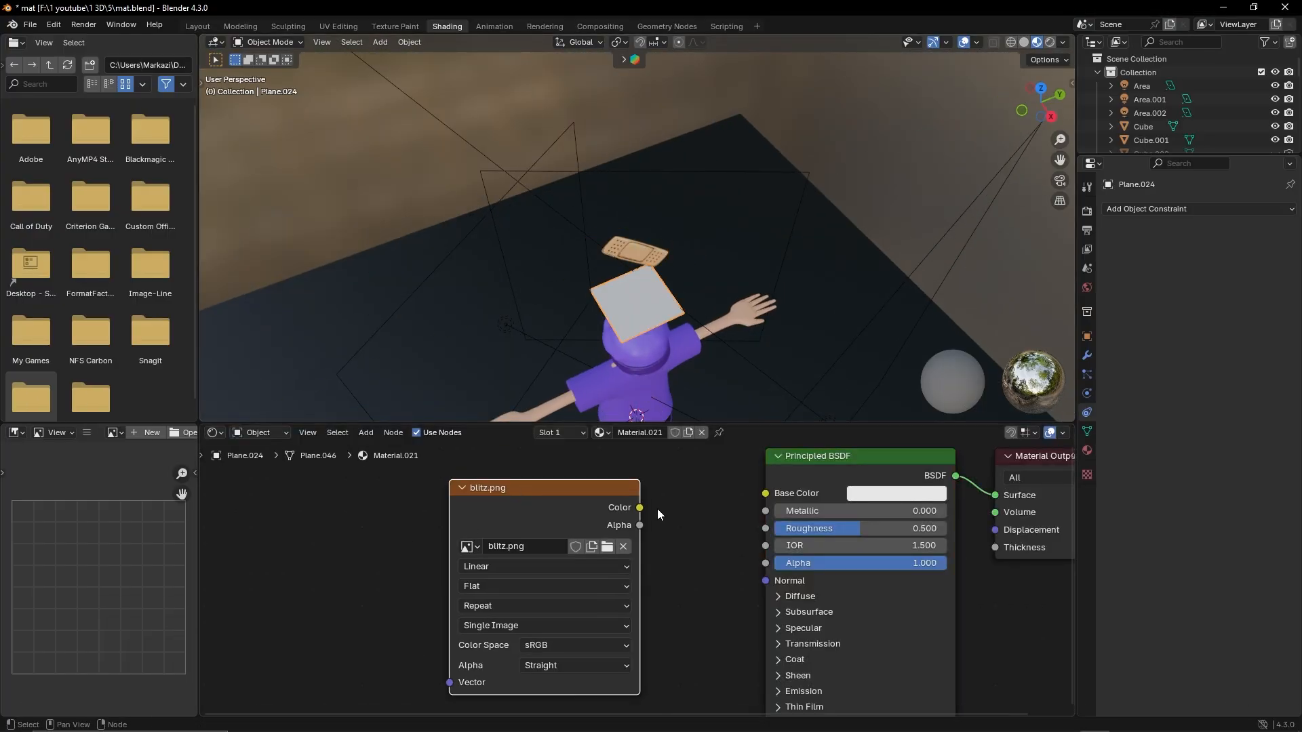
Link the blitz.png texture's color and alpha to the Principled BSDF of the second plane's material
drag(640, 508, 766, 494)
drag(639, 525, 766, 564)
middle_drag(678, 319, 858, 271)
Rotate the blitz plane 90° about Z and 90° about Y, and turn it once more about Z
key(r)
key(z)
key(9)
key(0)
key(Return)
key(r)
key(y)
key(9)
key(0)
key(Return)
key(r)
key(z)
key(1)
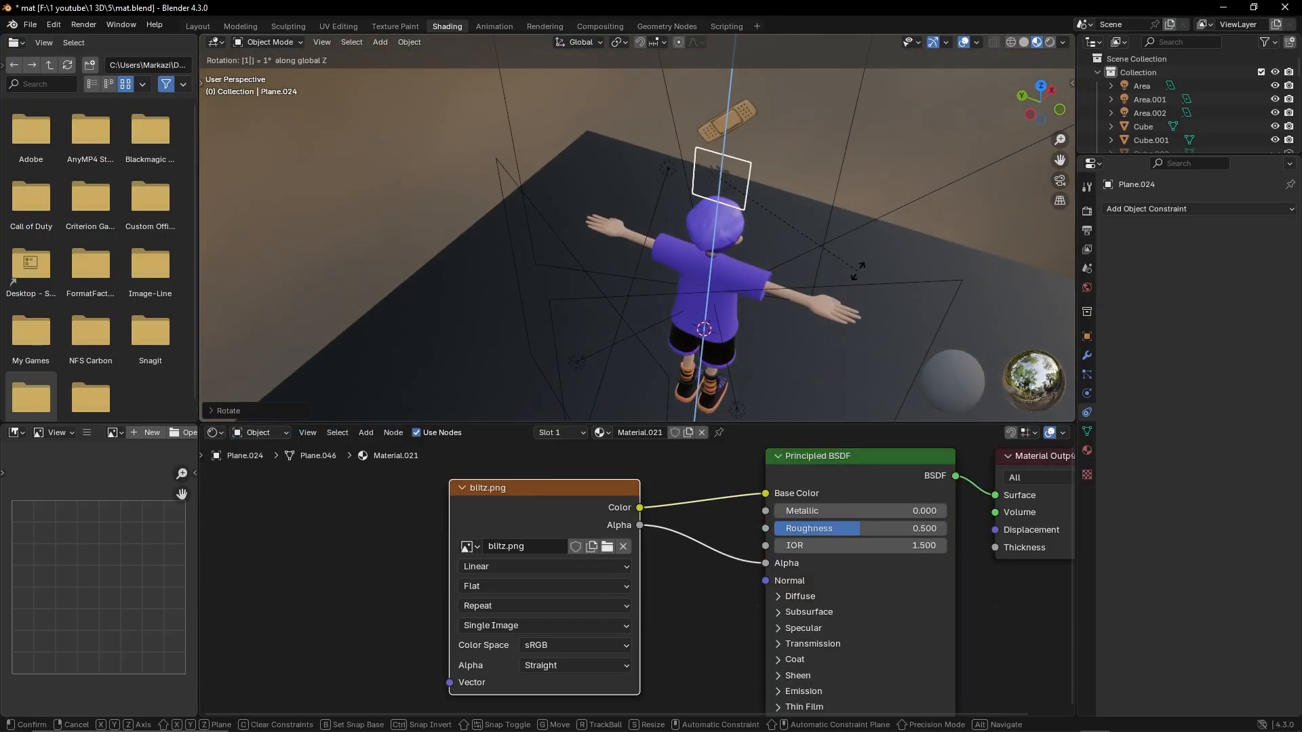
key(Return)
Scale the blitz plane and wrap it onto the T-shirt's back with a Shrinkwrap modifier targeting Cube.007, offset 0.01 m
key(ctrl+KP_3)
key(s)
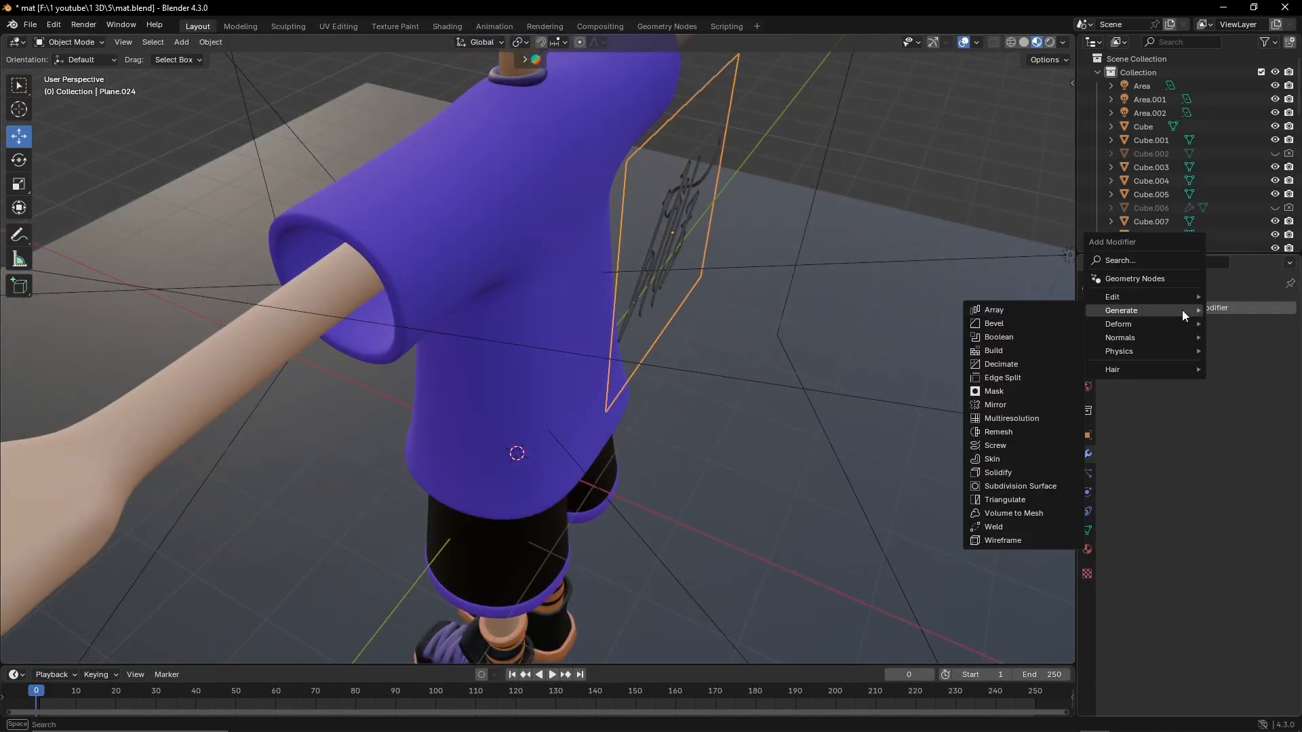
click(1005, 432)
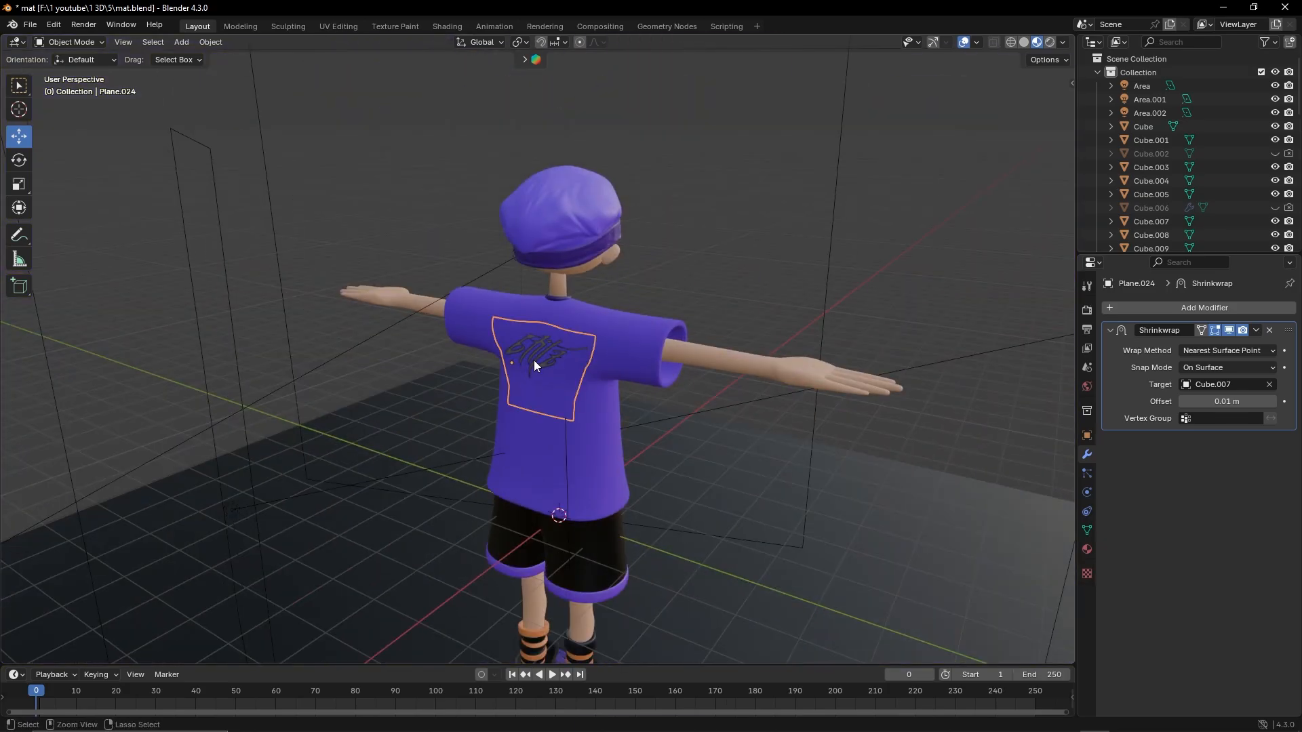
Paste a copy of the blitz plane and position it on the front of the T-shirt's chest
key(ctrl+v)
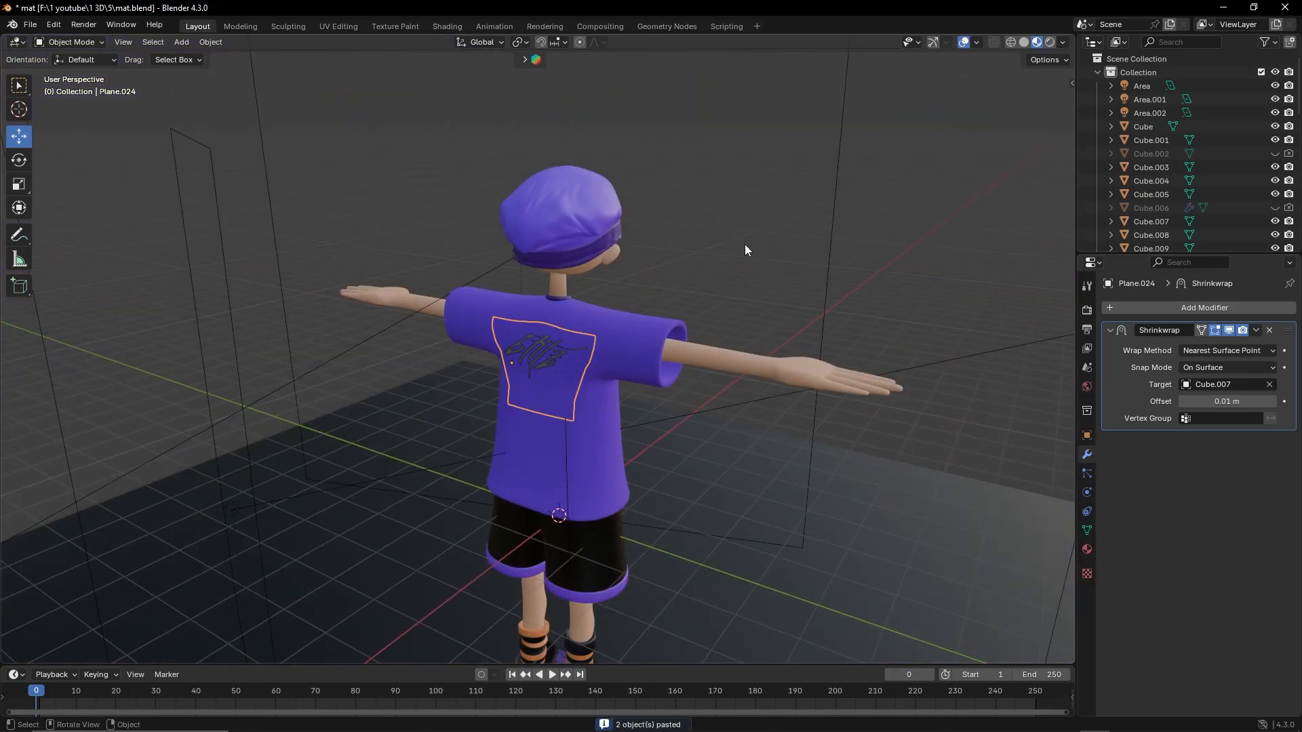
key(ctrl+v)
key(g)
key(x)
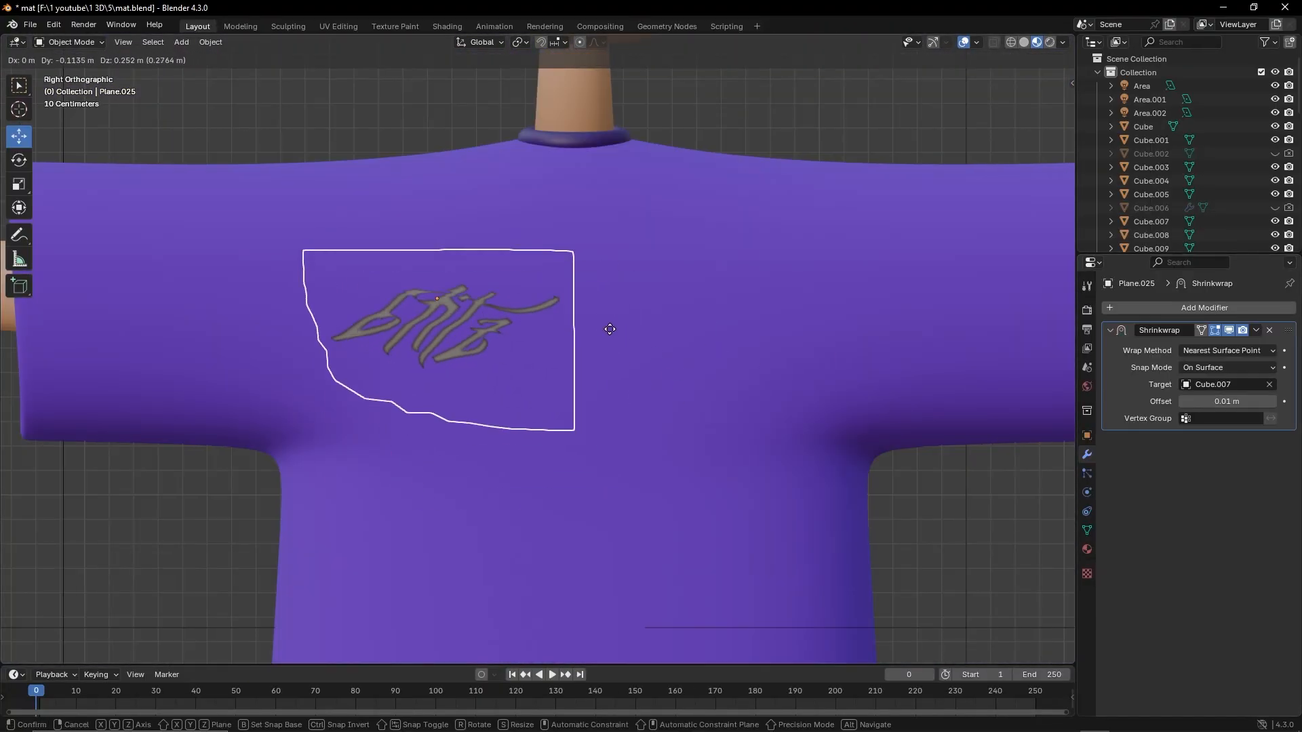
click(628, 331)
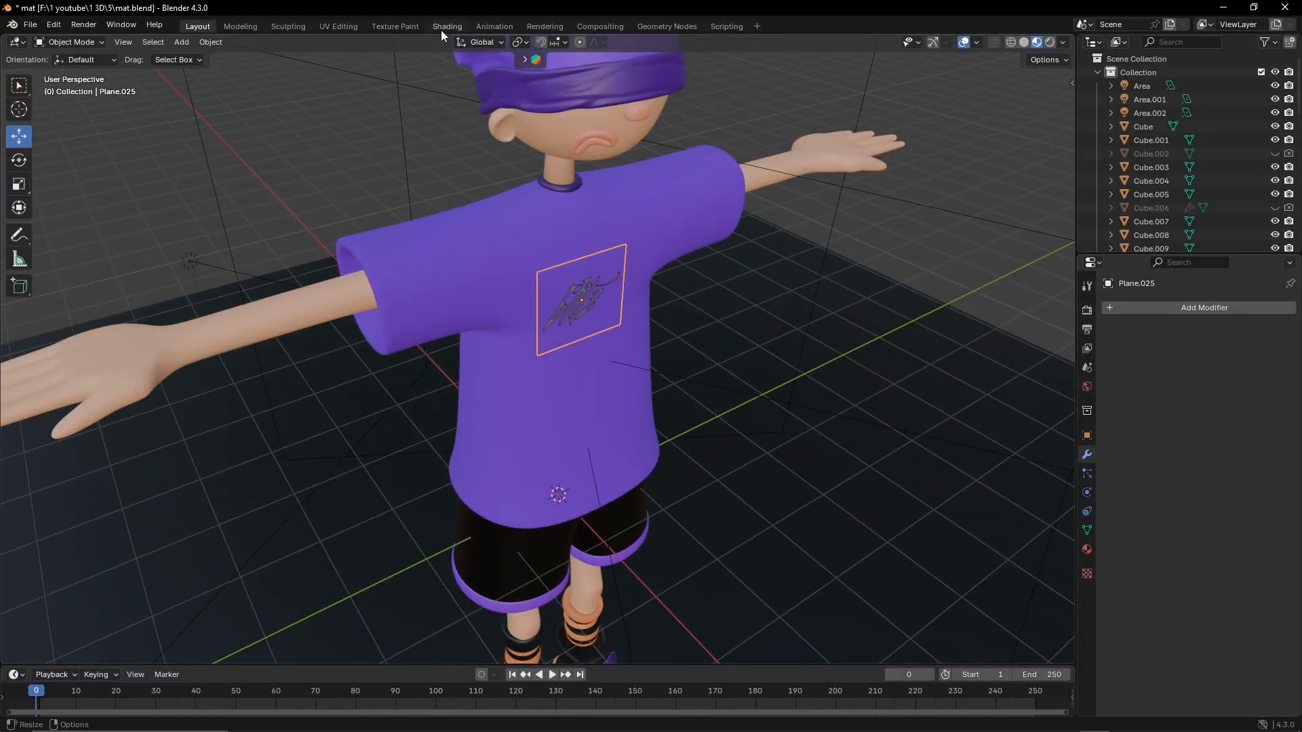
Make the blitz copy white and wrap it onto the shorts with a Shrinkwrap modifier targeting Cube.009, offset 0.01 m
click(447, 26)
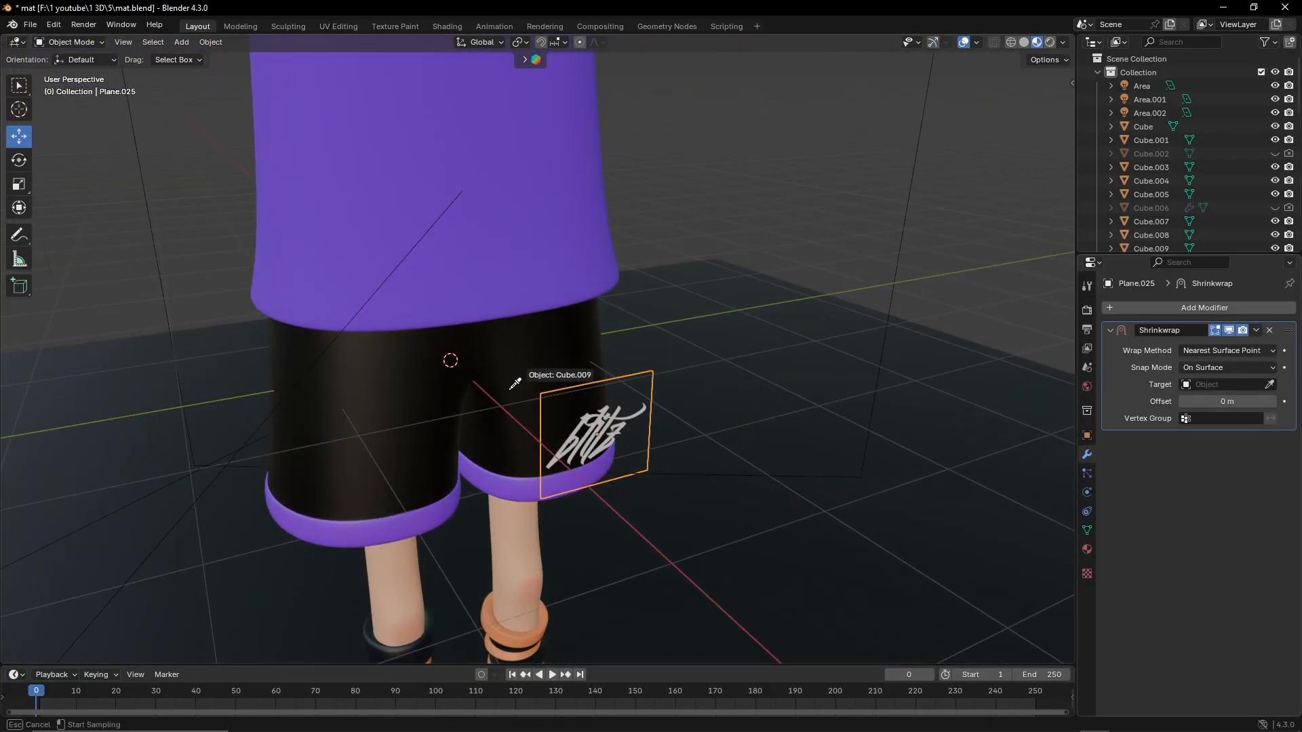
click(513, 387)
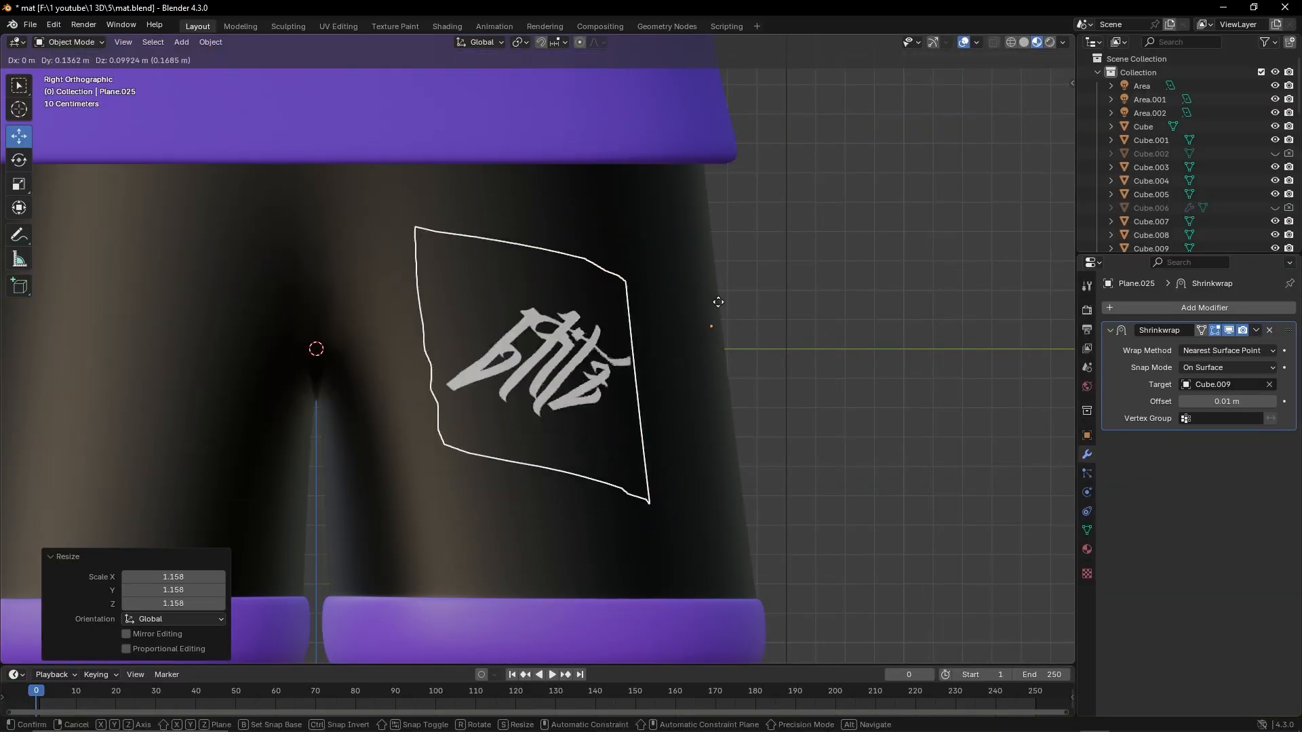
click(1220, 351)
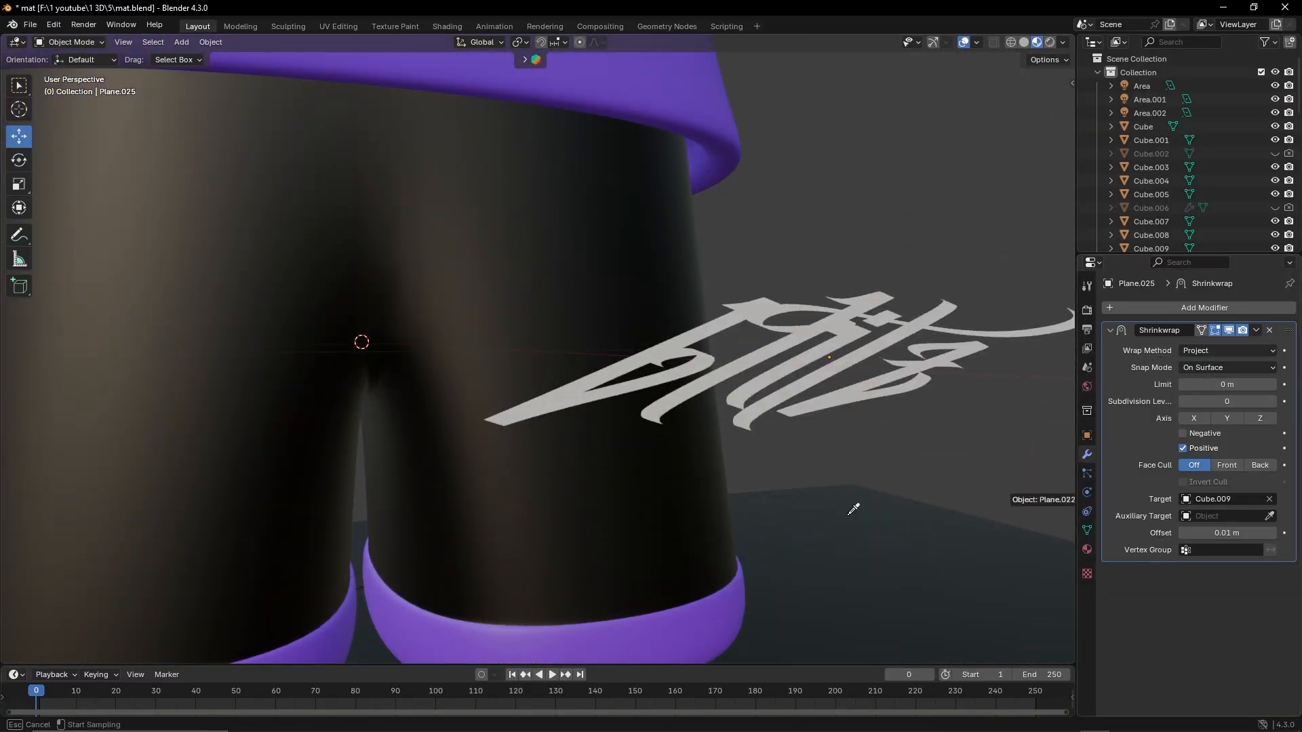
click(1194, 351)
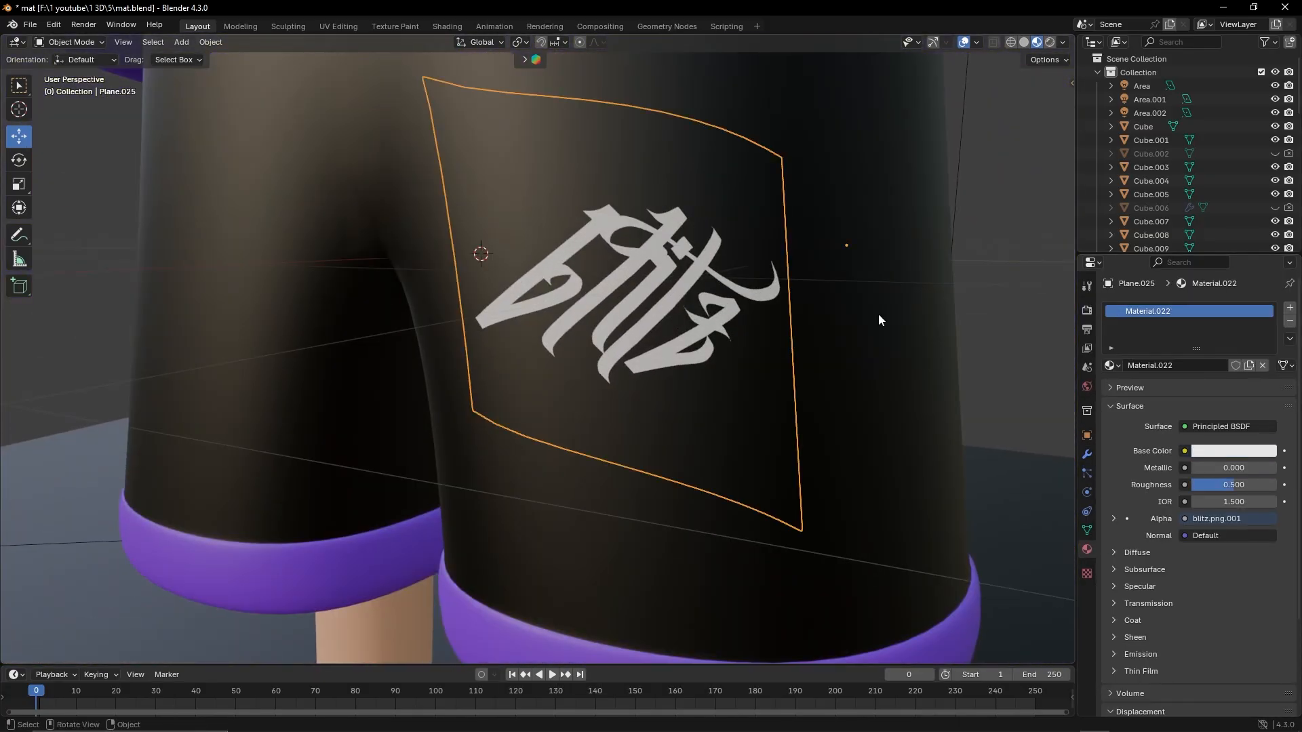
Set the shorts logo material to metallic 0.150 and roughness 0, and view it in rendered shading
scroll(649, 413, down, 4)
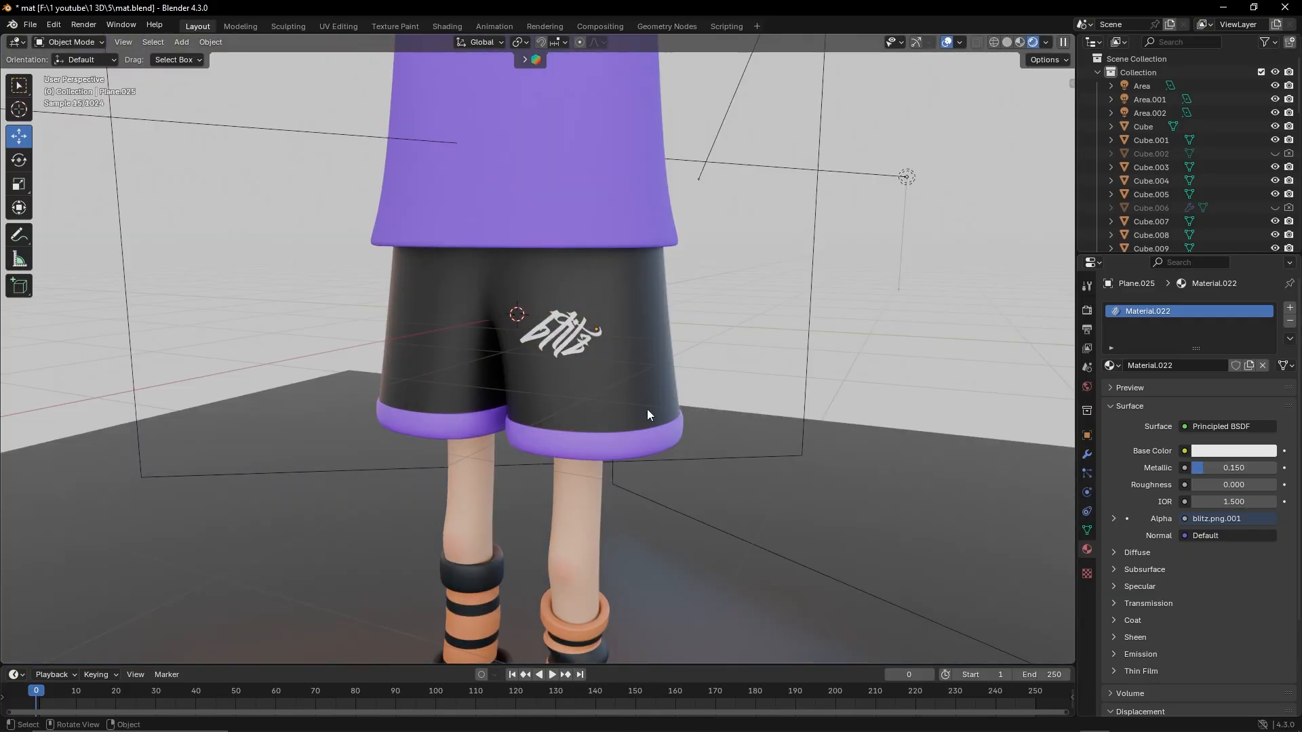
middle_drag(649, 413, 601, 317)
scroll(602, 316, down, 2)
Set the world background color to black and add a camera that frames the full character on the left of the shot
click(1088, 388)
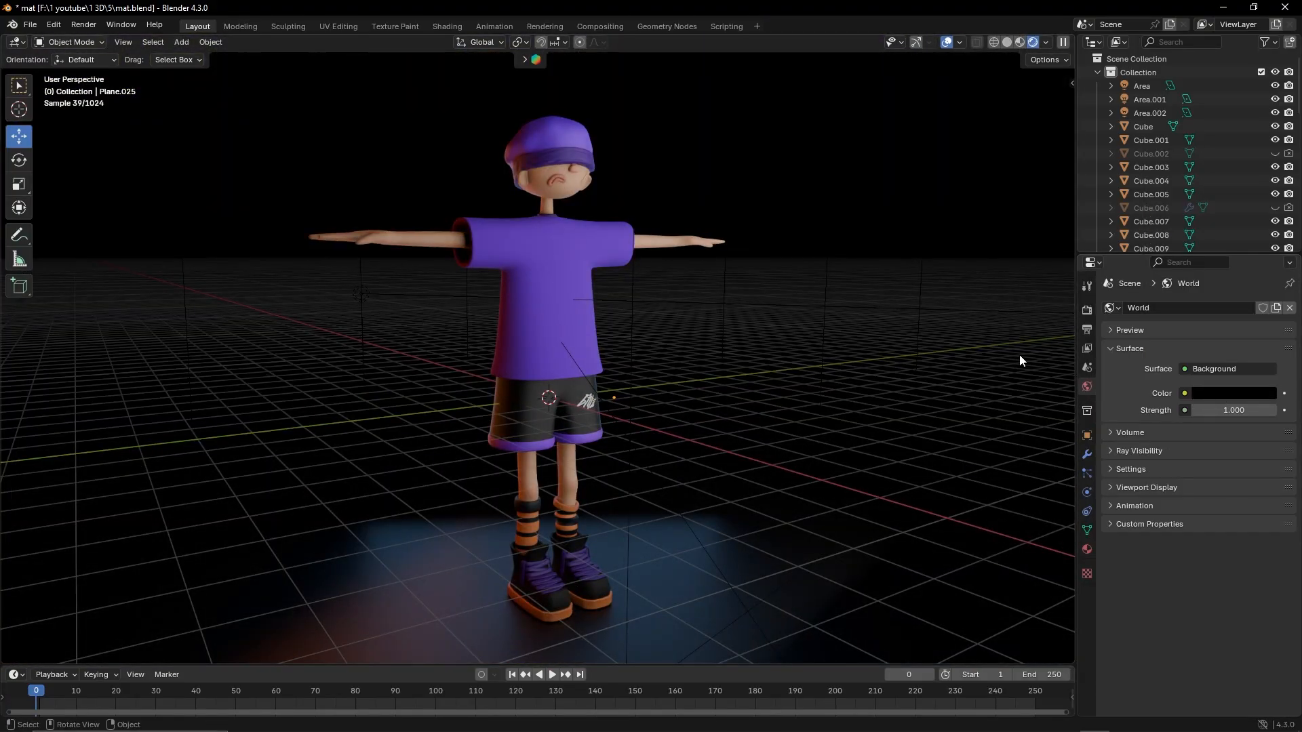
scroll(1020, 359, down, 3)
click(182, 42)
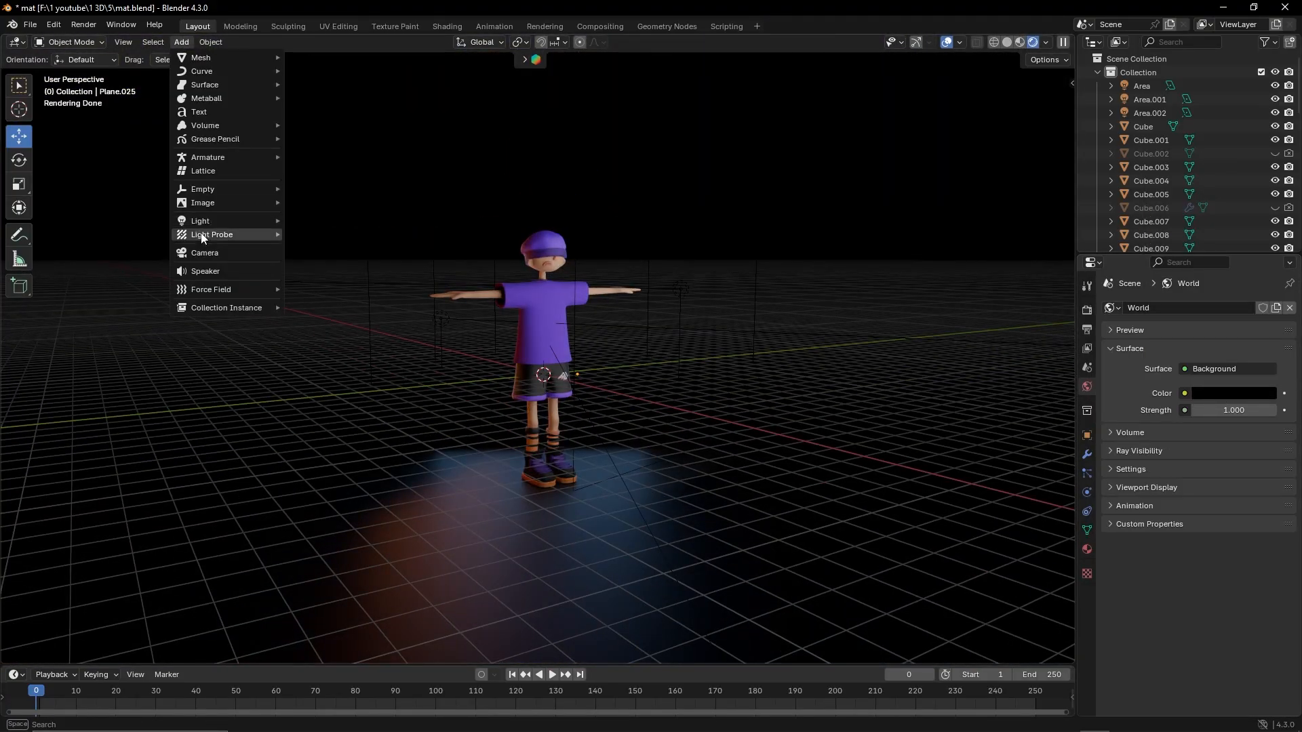
click(215, 253)
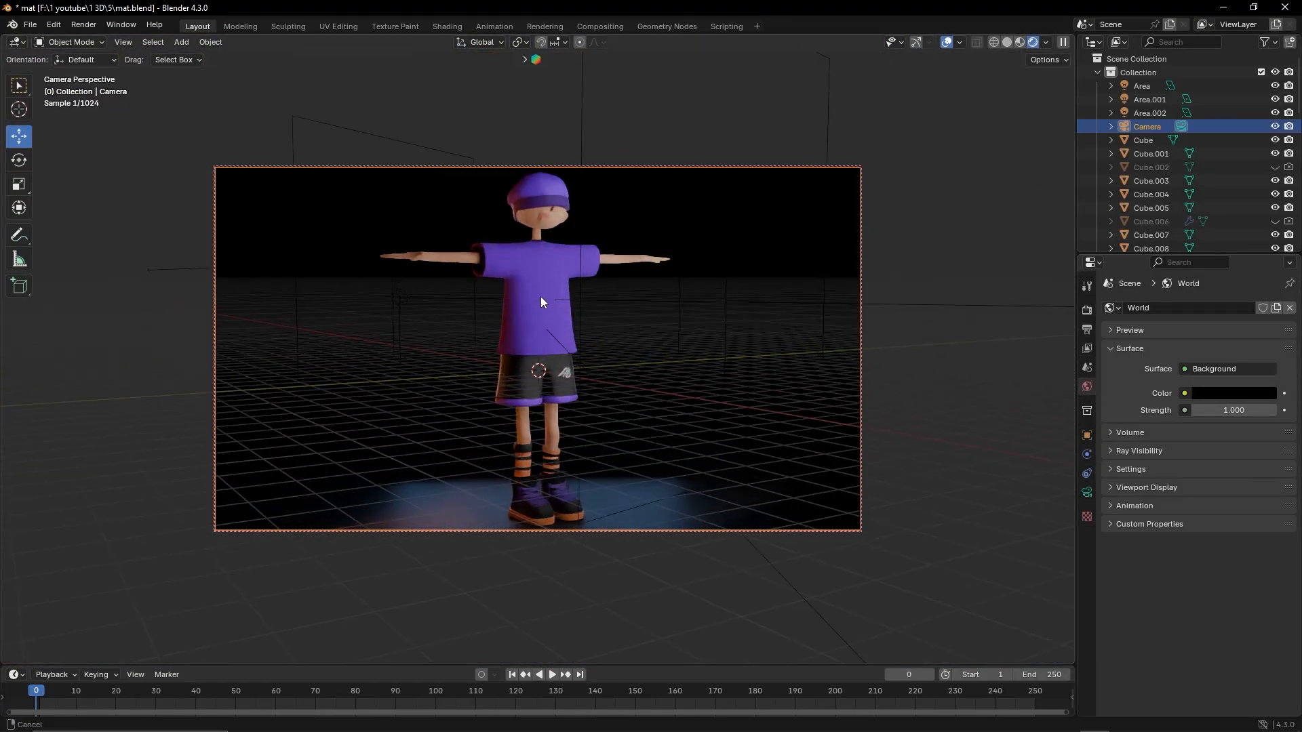
key(shift+alt+z)
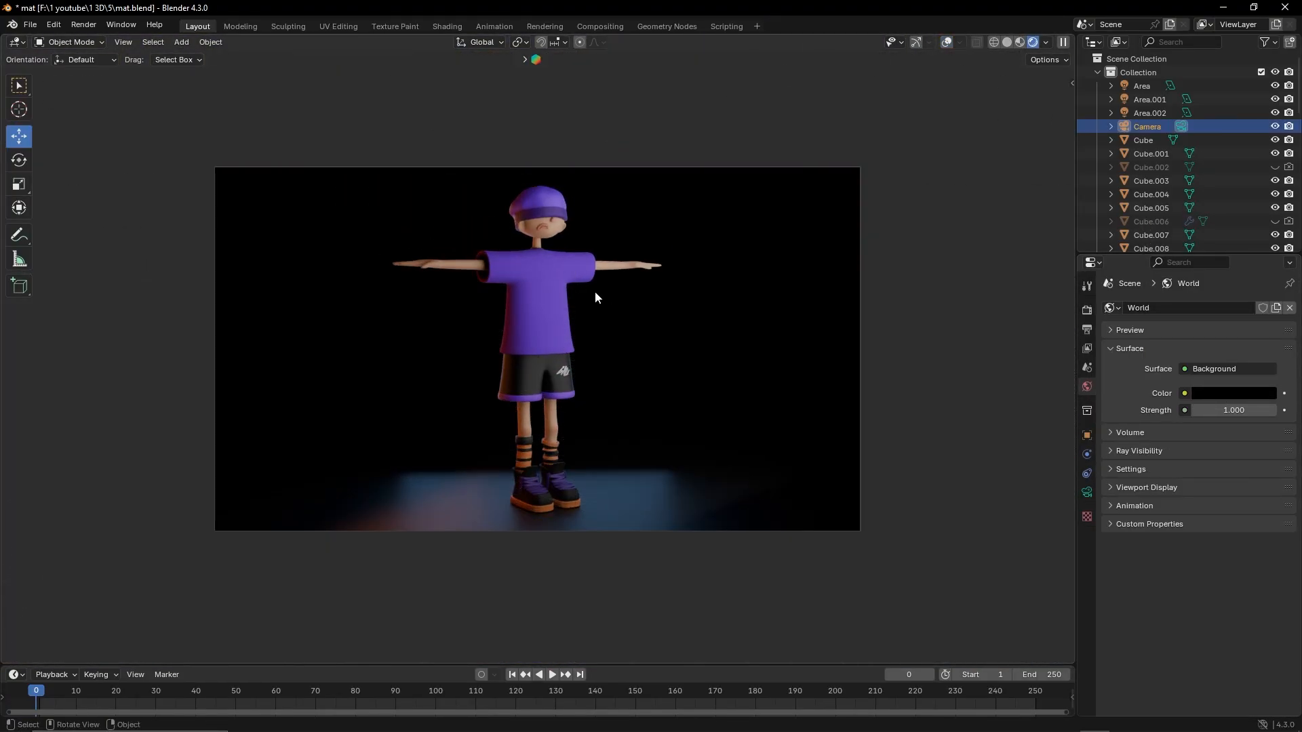
middle_drag(536, 283, 482, 280)
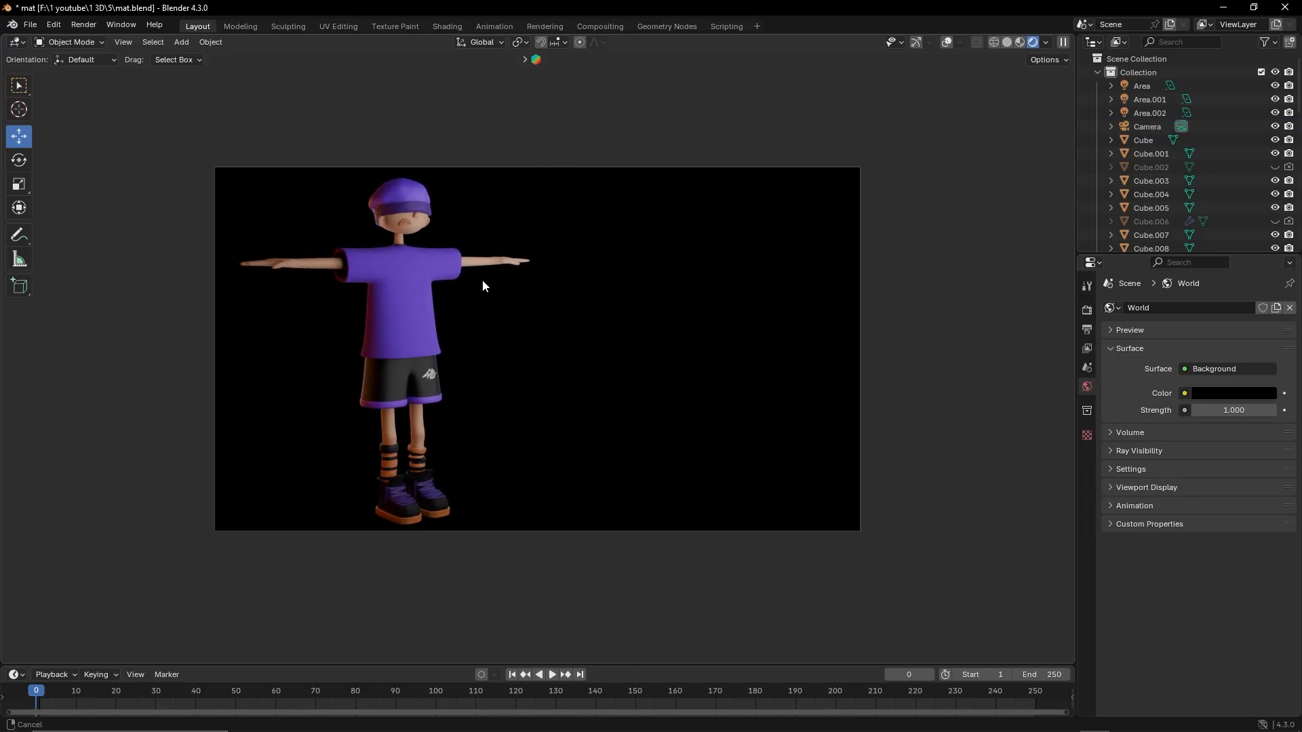
Set up a solid-shaded viewport beside the camera view and move the Area.002 light closer to the character
click(1087, 310)
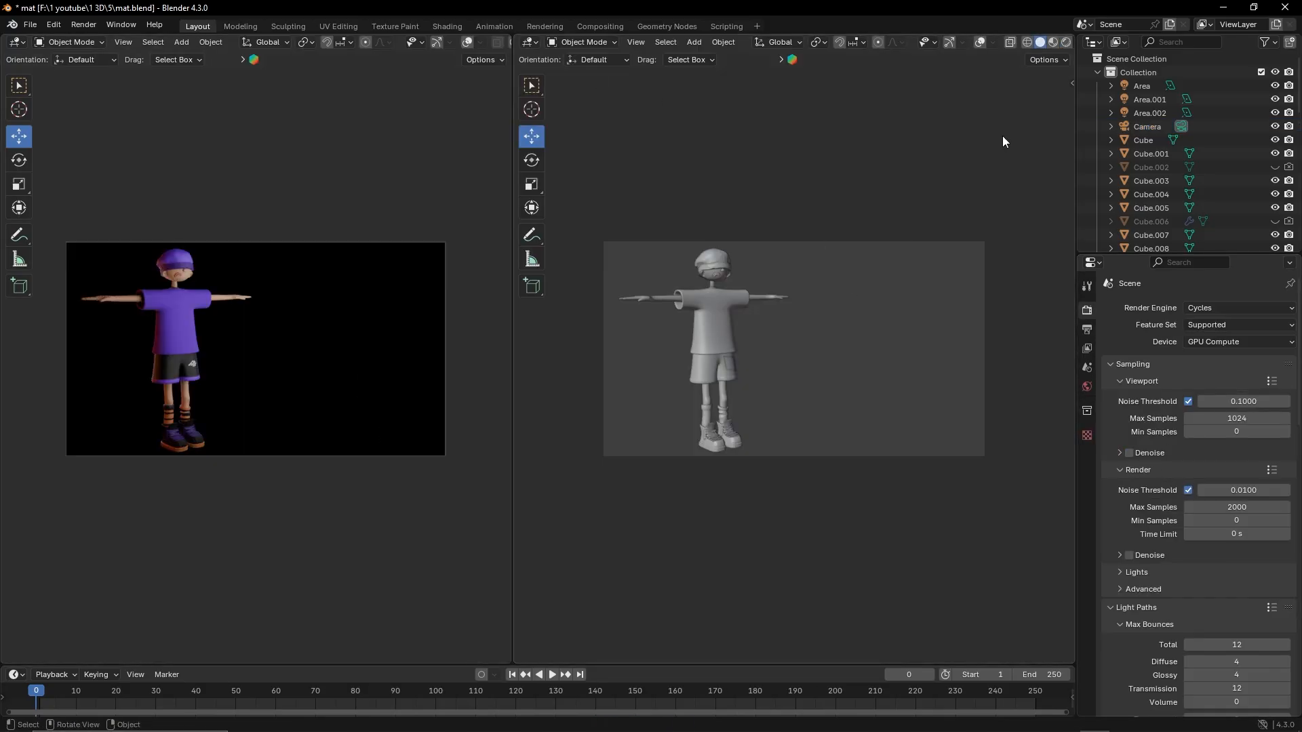
click(843, 246)
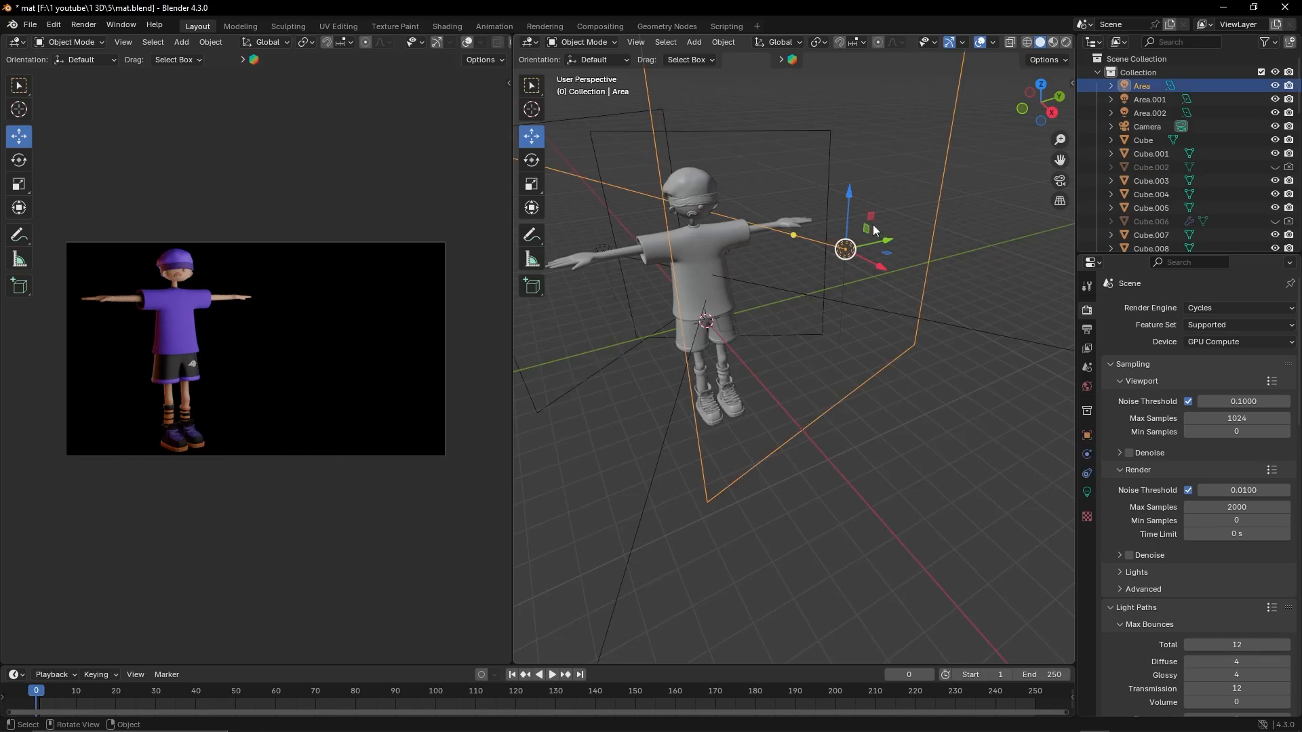
key(KP_7)
middle_drag(792, 299, 939, 224)
click(770, 493)
middle_drag(780, 448, 732, 505)
drag(671, 458, 699, 438)
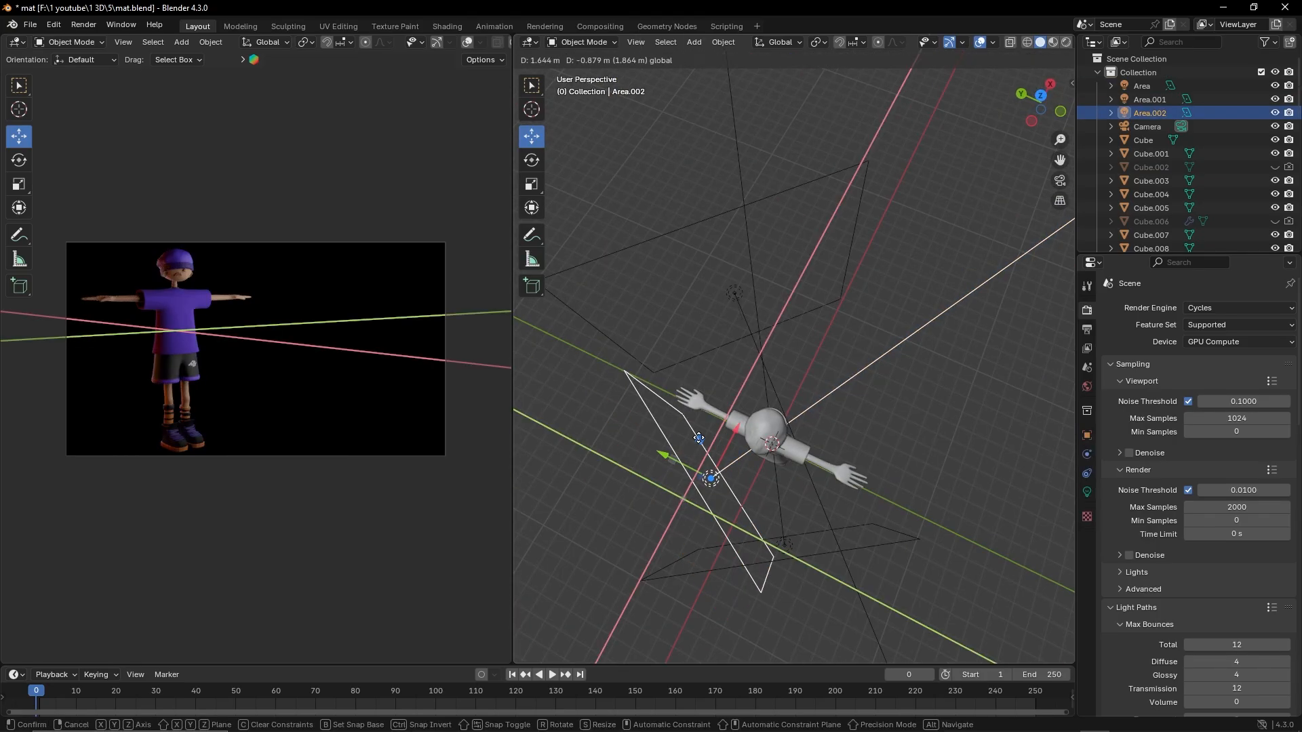
Rotate the Area.002 light about 13.2° in top view and shift it along X to behind the character's side
drag(753, 484, 644, 385)
key(KP_1)
click(1087, 492)
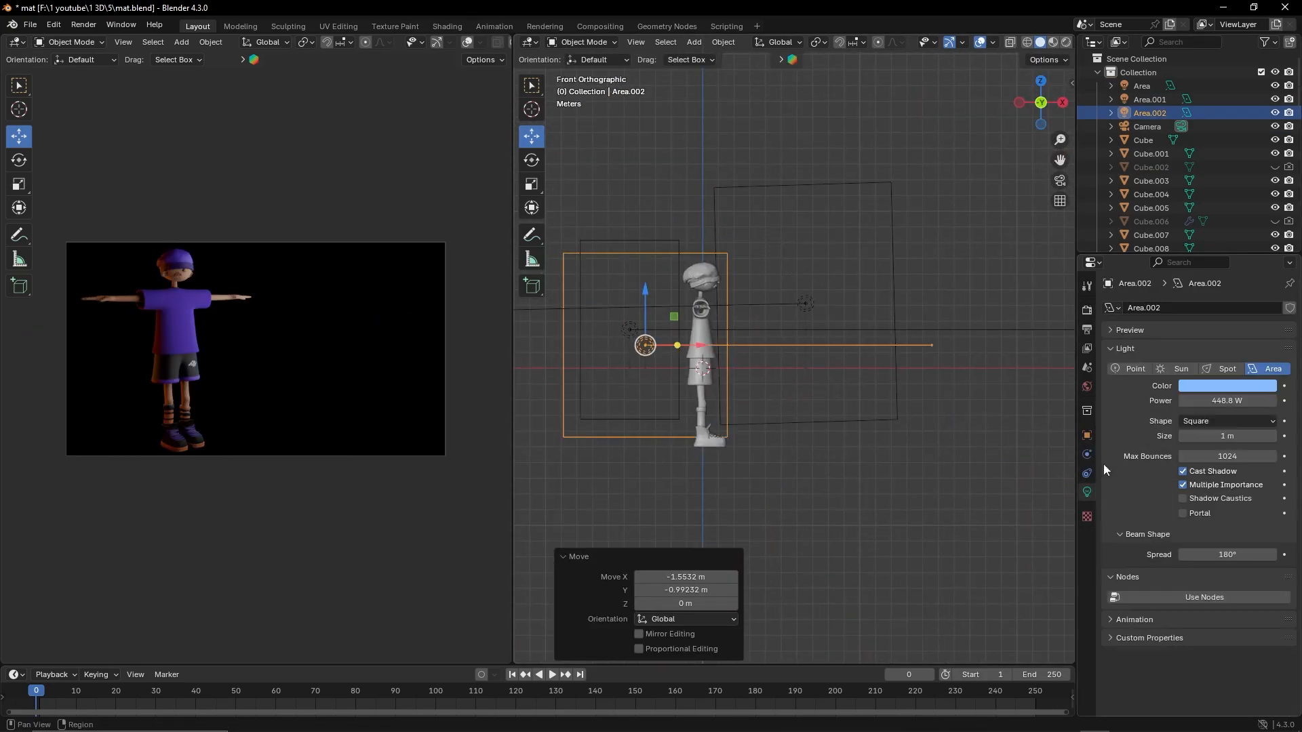
key(x)
click(654, 230)
Scale up the Area.001 light behind the character and raise its power
click(630, 417)
key(s)
click(756, 374)
drag(1227, 400, 1255, 401)
Reposition the white Area light in front of the character in front and top views, and rotate it about 22.3°
middle_drag(945, 430, 849, 326)
click(967, 339)
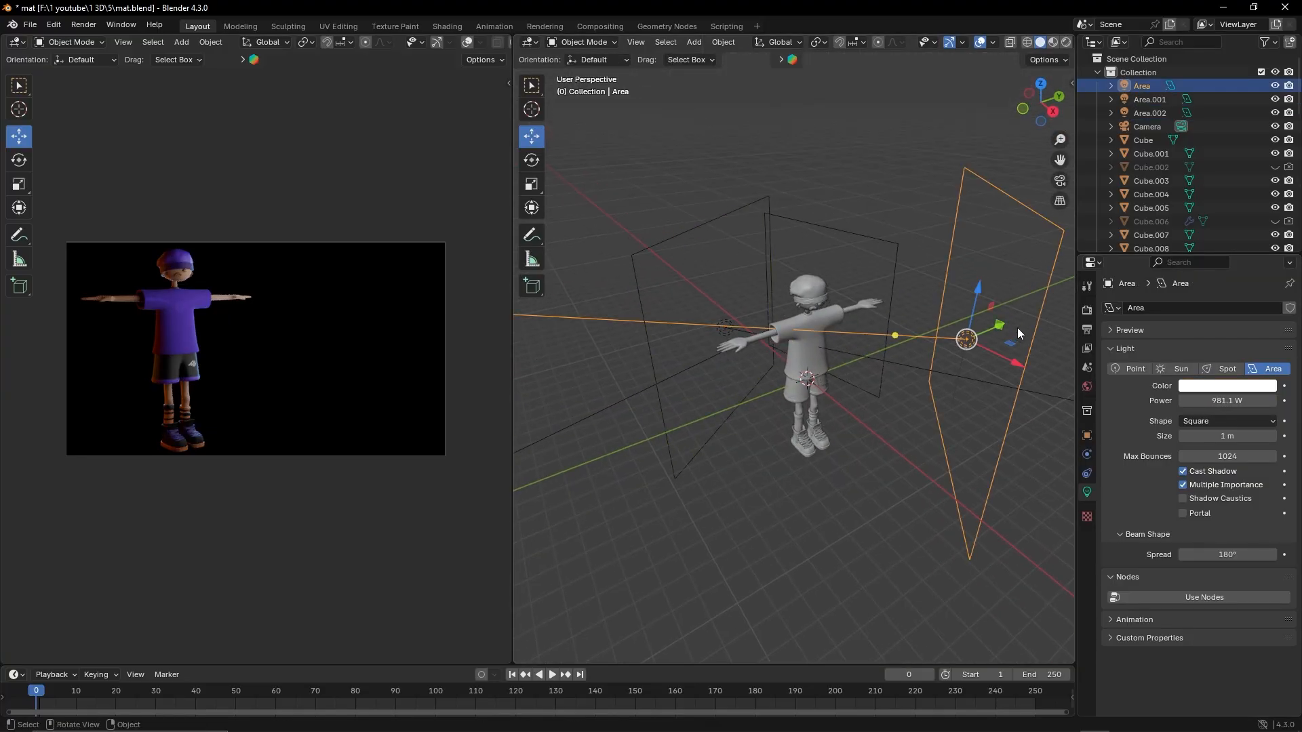
click(827, 366)
click(968, 339)
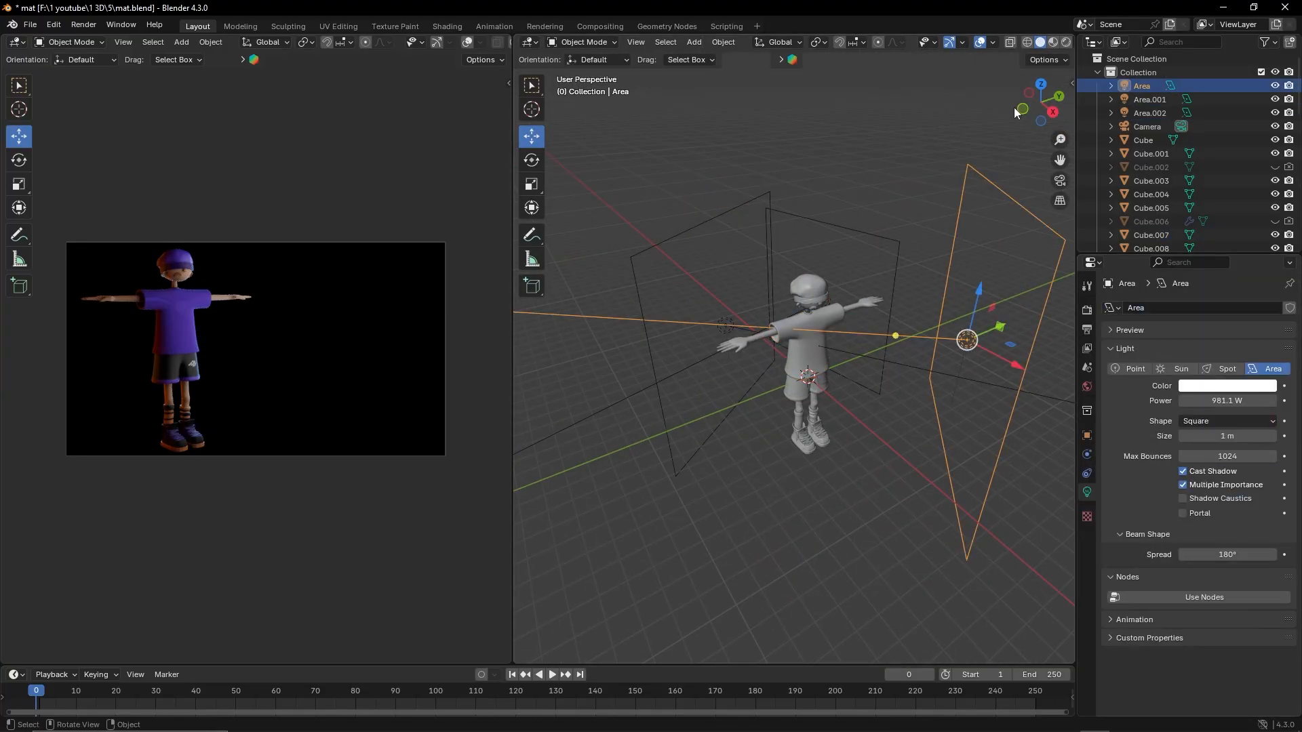
key(KP_1)
key(g)
click(943, 163)
key(KP_7)
key(g)
click(989, 207)
key(r)
click(1004, 206)
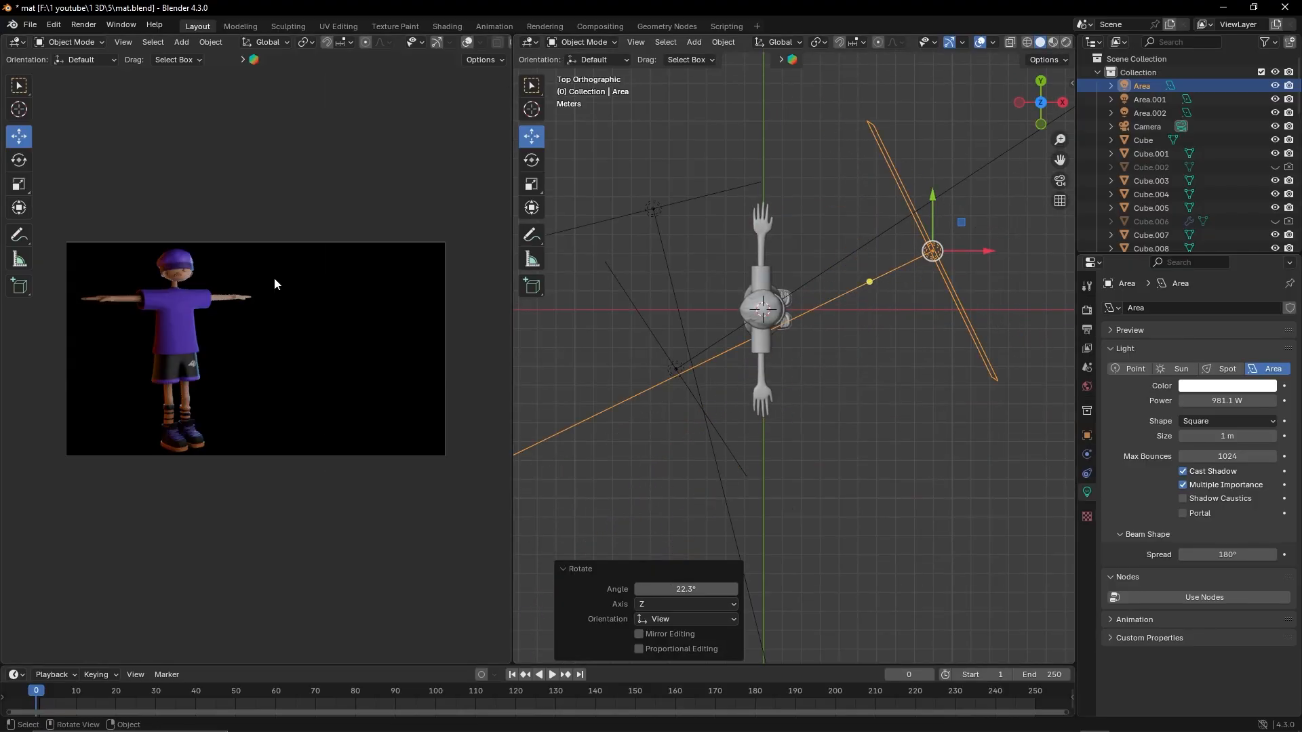
Deepen the blue color of the Area.002 light and check the character up close in rendered shading
scroll(310, 349, up, 5)
scroll(136, 314, up, 2)
click(1067, 42)
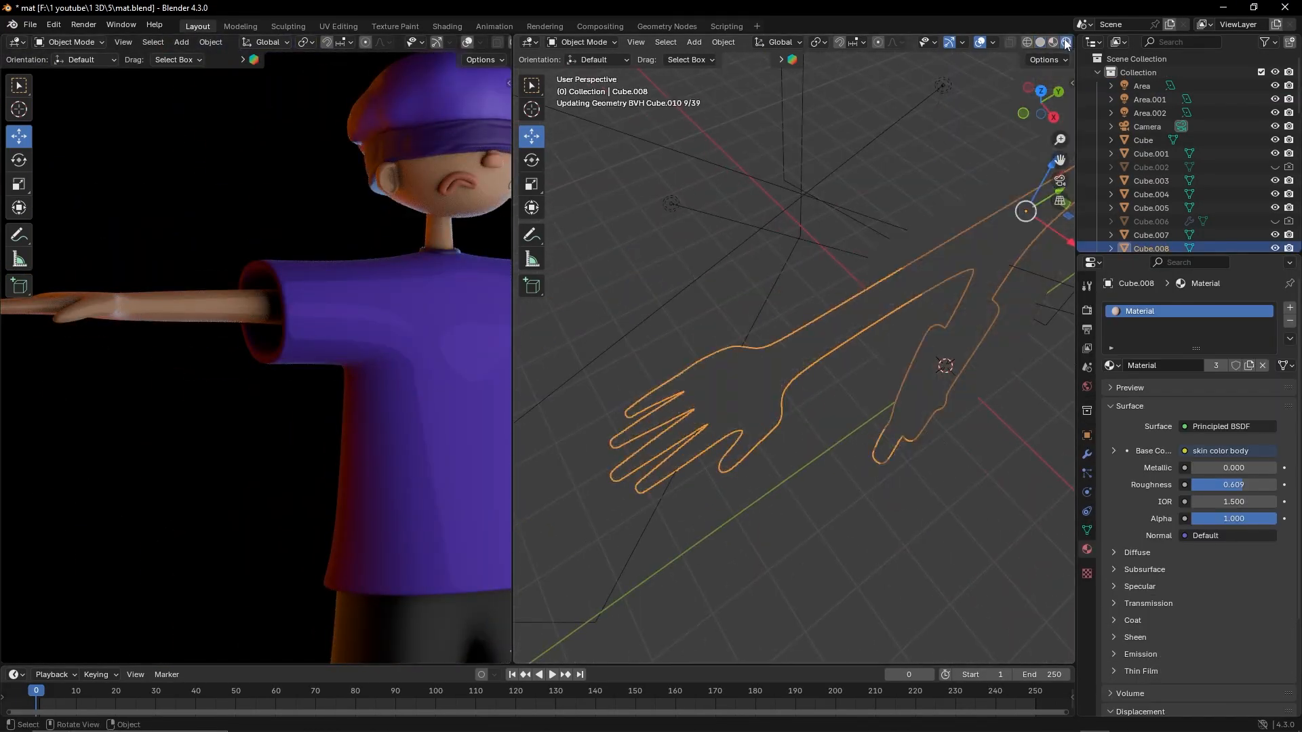
middle_drag(882, 406, 848, 291)
drag(1238, 485, 1278, 485)
scroll(761, 469, down, 5)
click(760, 470)
middle_drag(761, 469, 818, 413)
scroll(841, 468, down, 2)
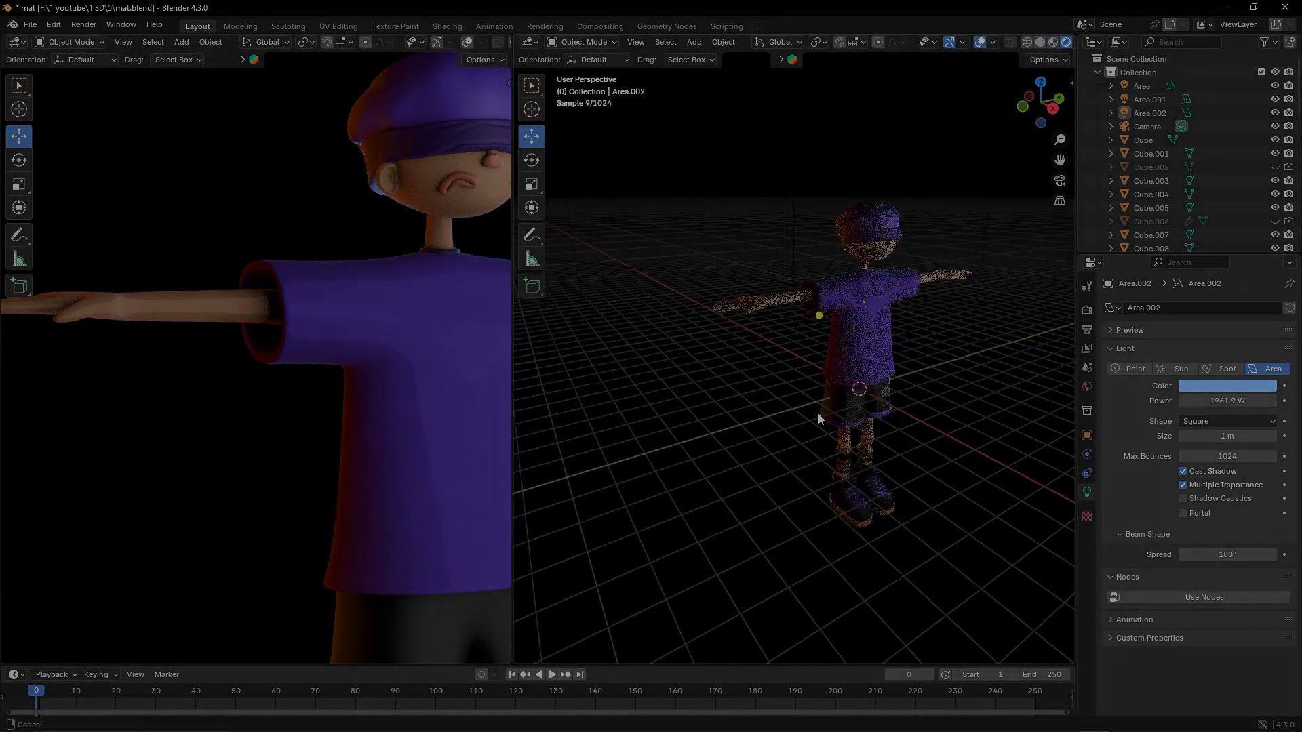